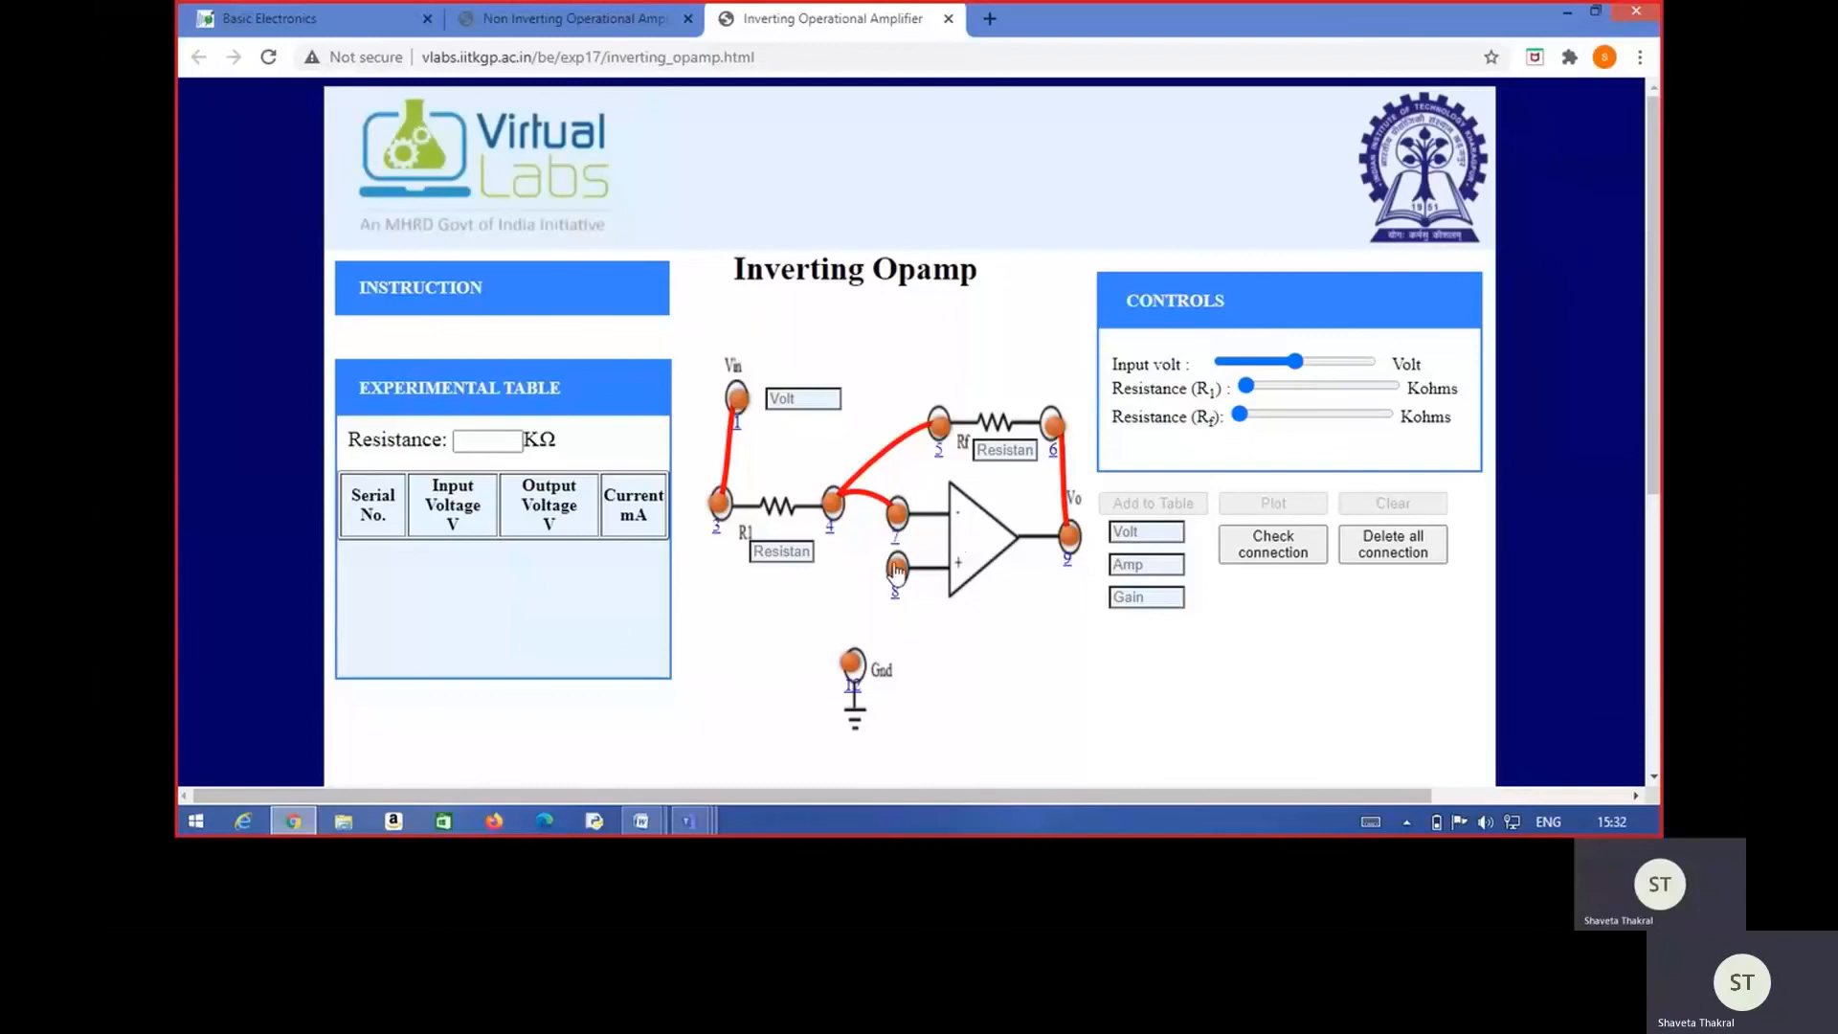
# Connect op-amp terminal 8 to the ground terminal, and check the inverting circuit's connections.
pyautogui.moveTo(898, 571); pyautogui.dragTo(853, 667)
pyautogui.click(1274, 544)
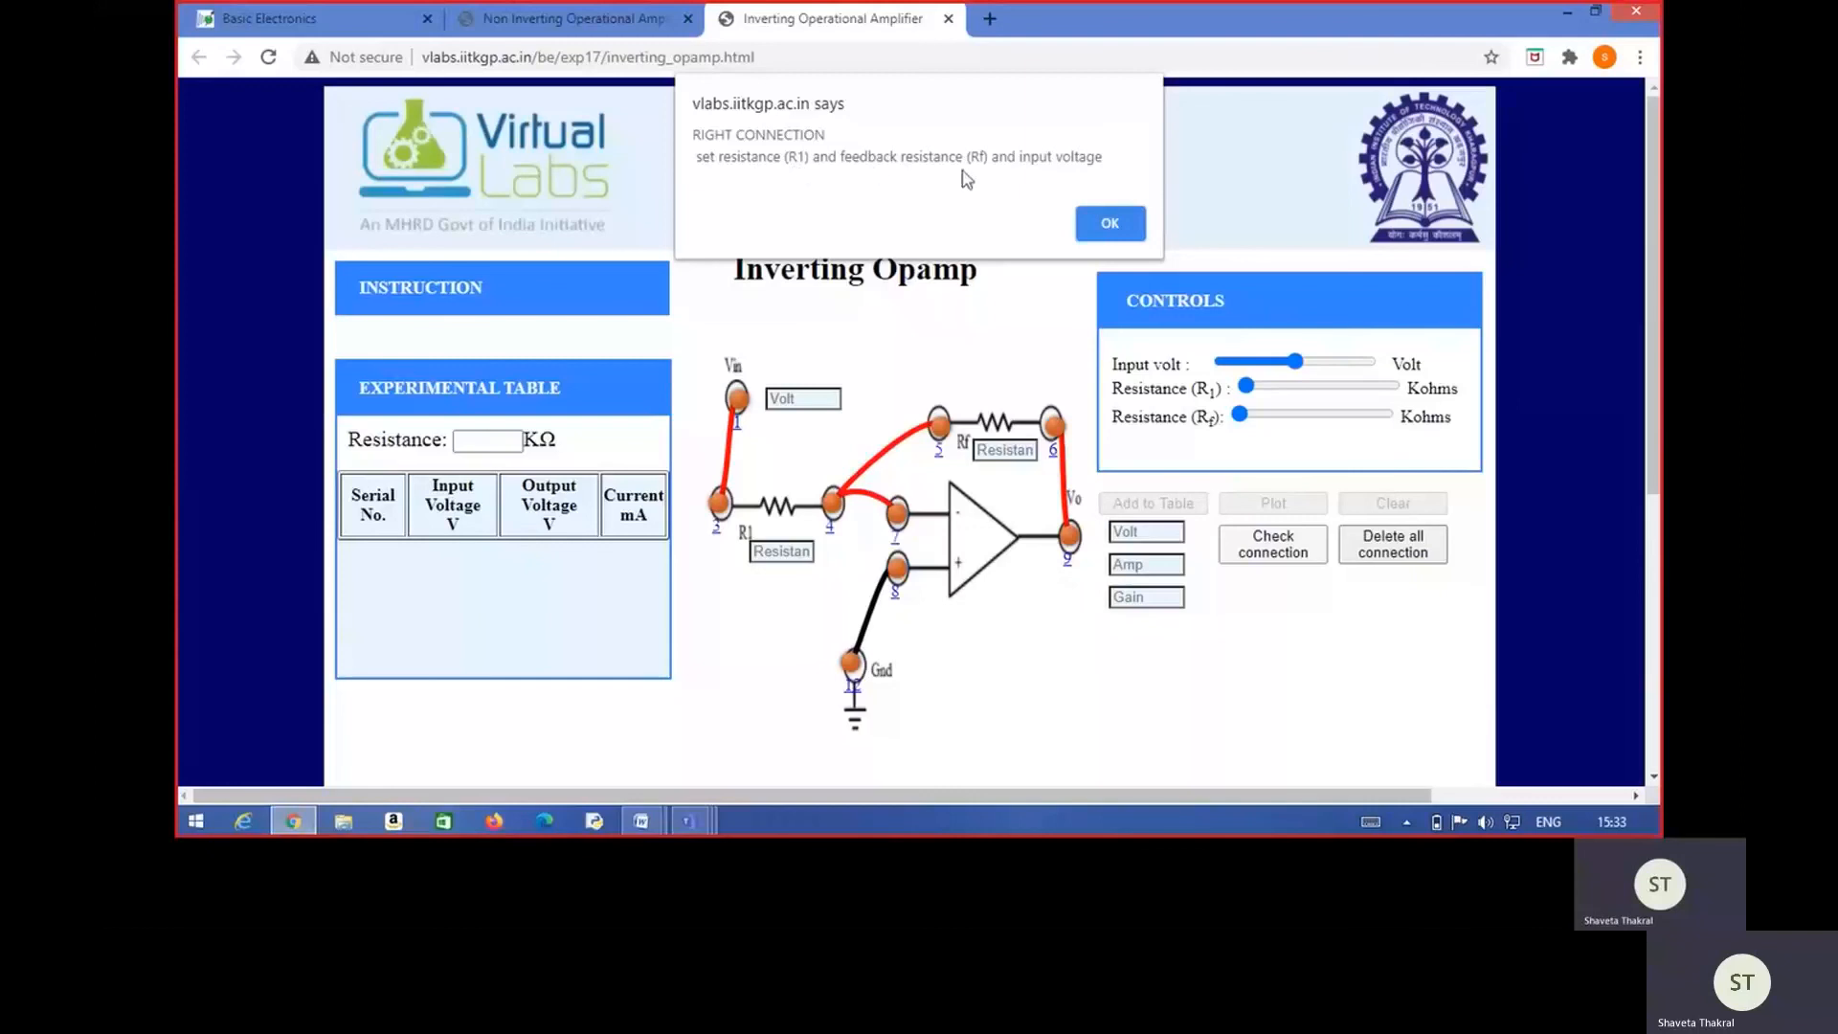
pyautogui.click(1111, 226)
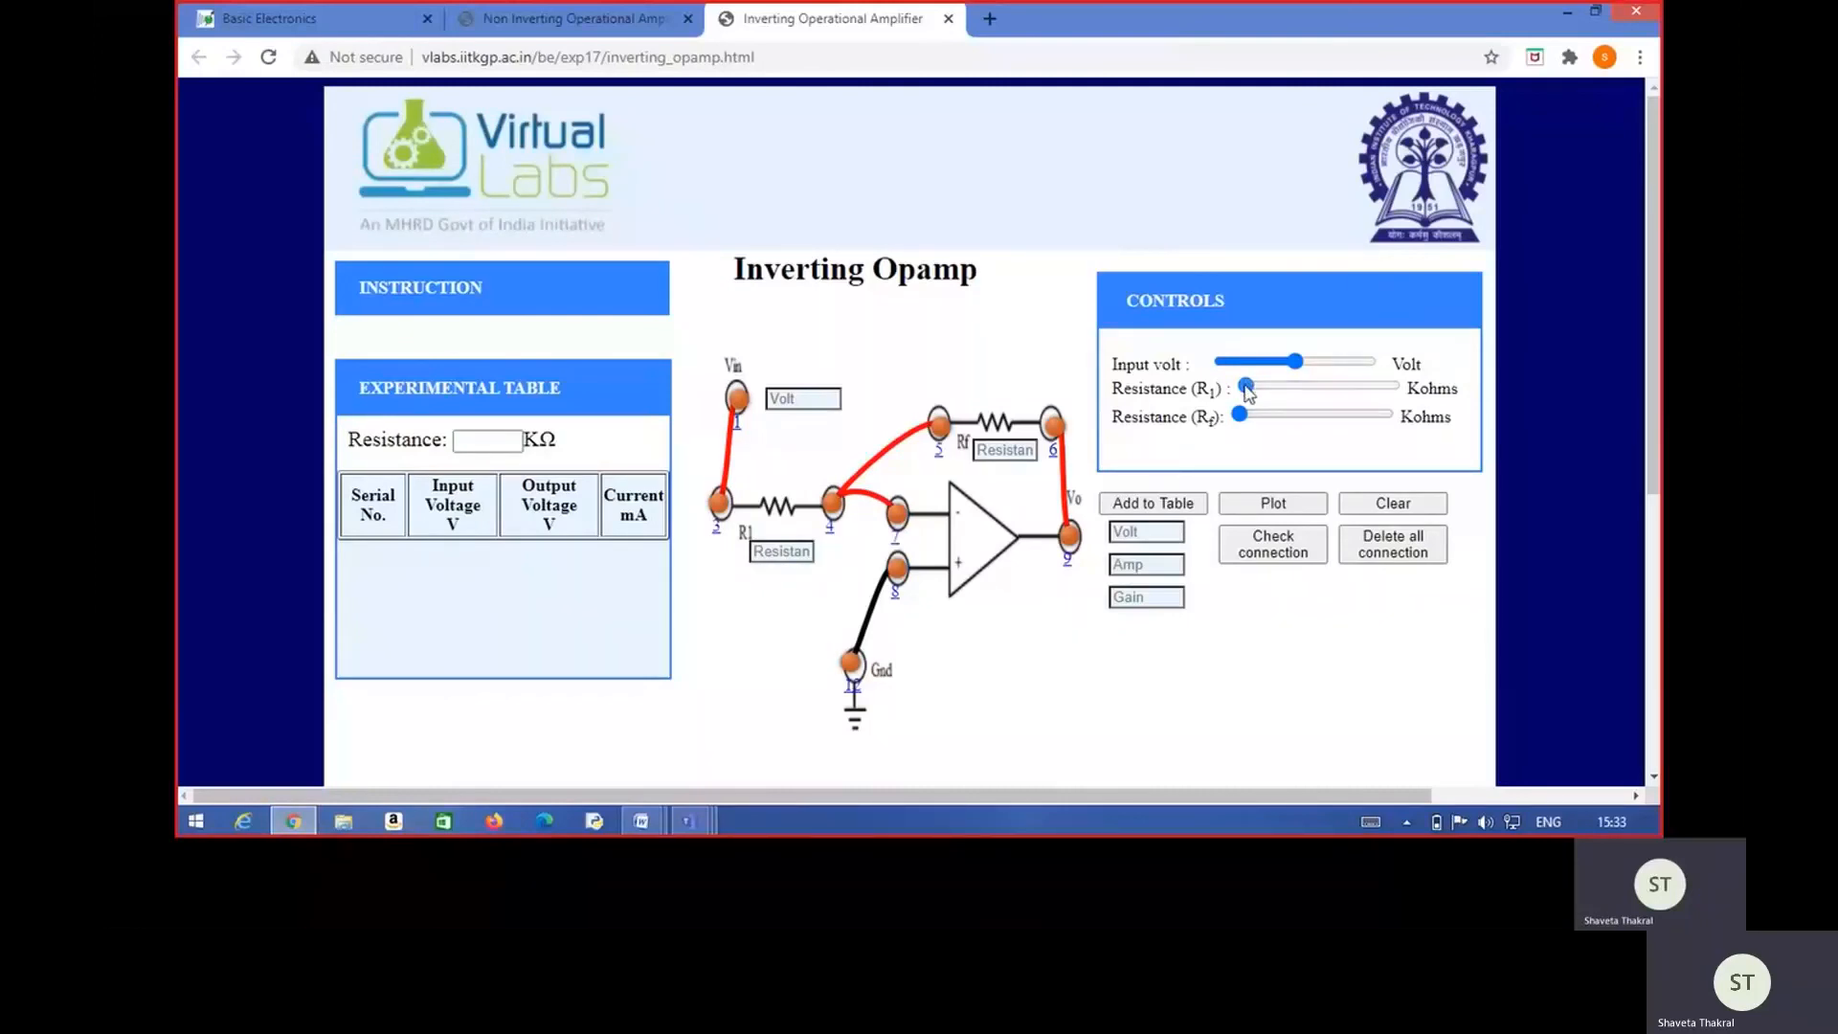
# Set R1 to 1 kilohm and the feedback resistance Rf to 10 kilohms for the inverting op-amp.
pyautogui.moveTo(1247, 389); pyautogui.dragTo(1246, 395)
pyautogui.moveTo(1241, 416)
pyautogui.mouseDown()
pyautogui.moveTo(1268, 421)
pyautogui.moveTo(1255, 428)
pyautogui.mouseUp()
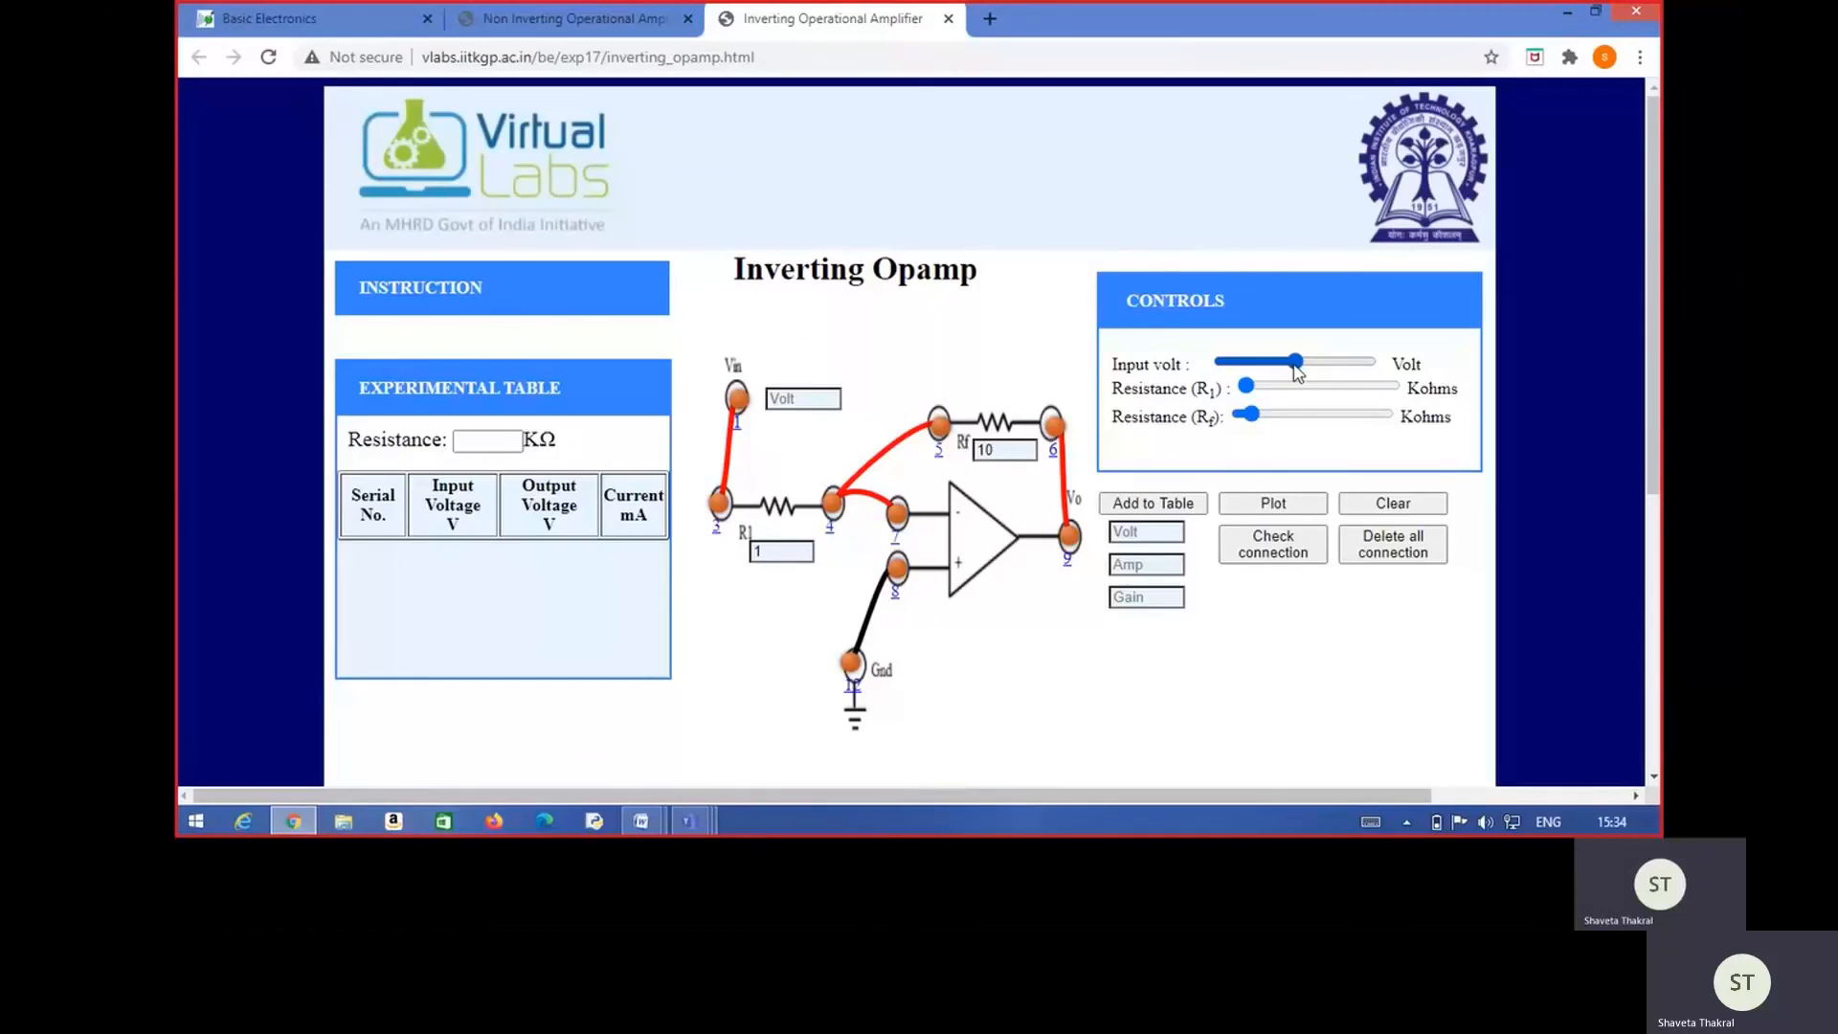
# Add inverting op-amp readings to the table for input voltages of -15, -13, -11 and -9 V.
pyautogui.moveTo(807, 354)
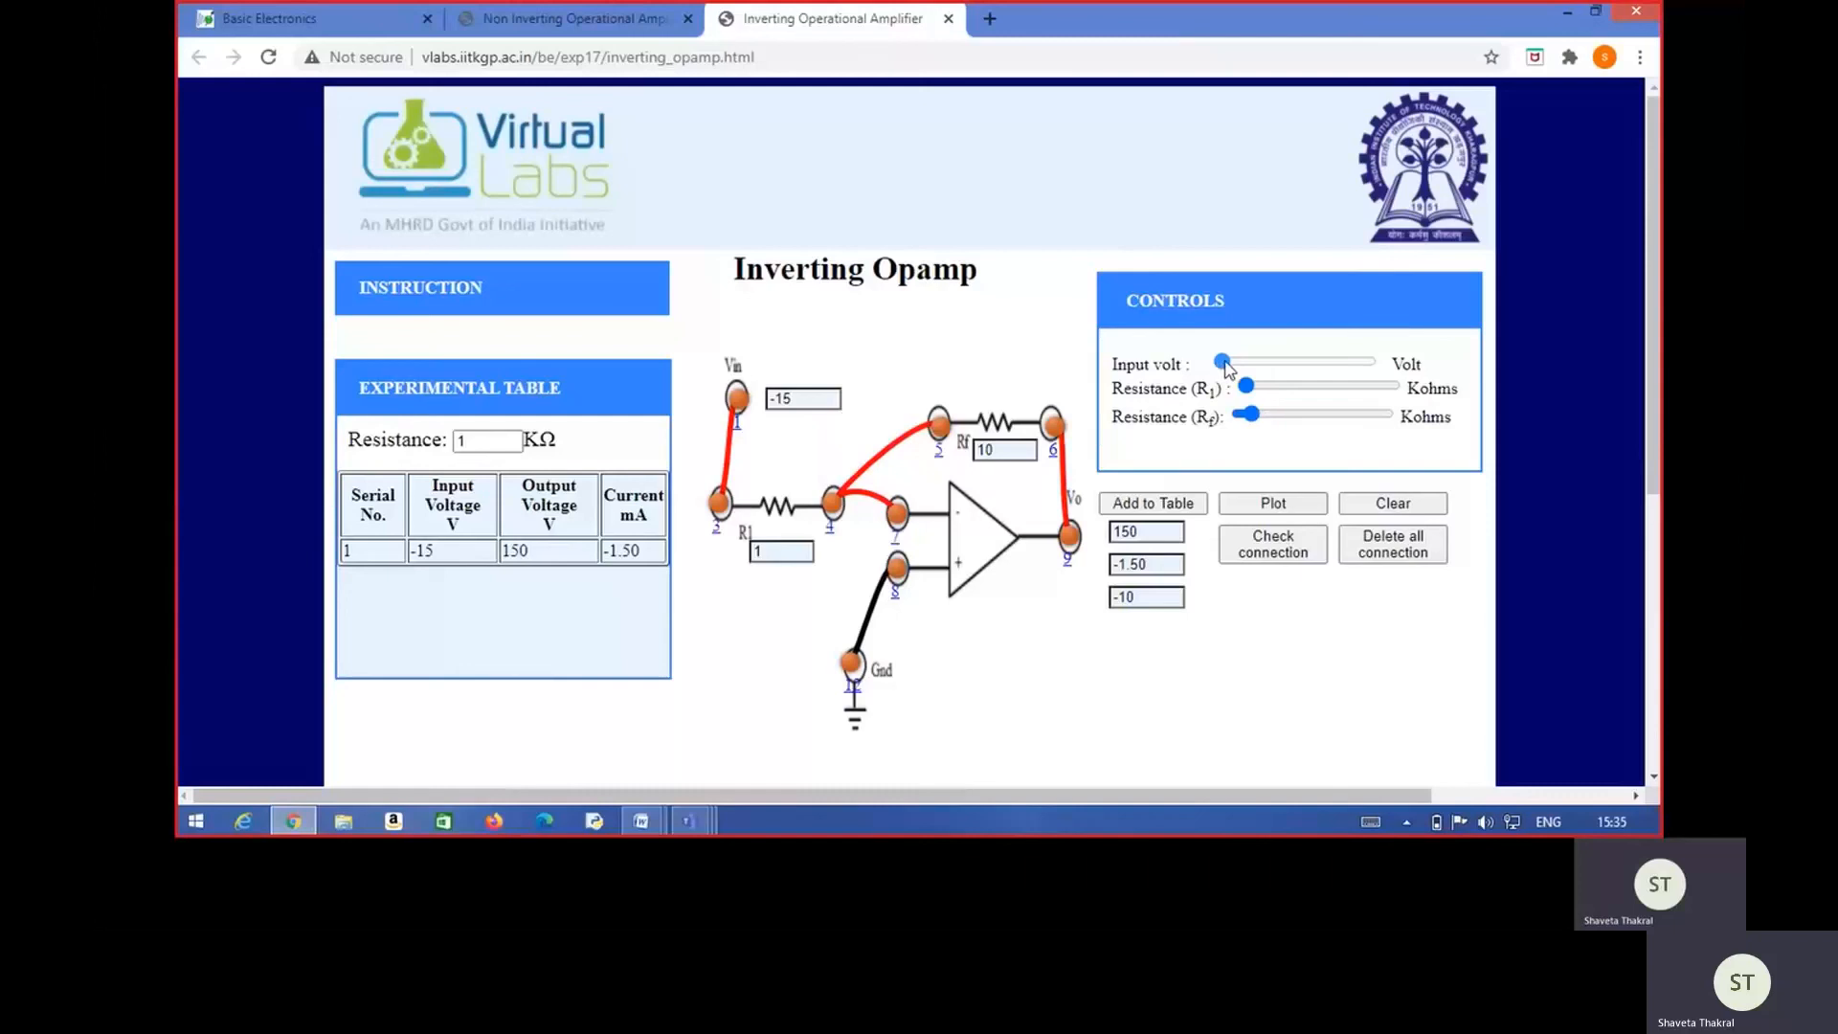
pyautogui.moveTo(1228, 364); pyautogui.dragTo(1232, 365)
pyautogui.click(1150, 510)
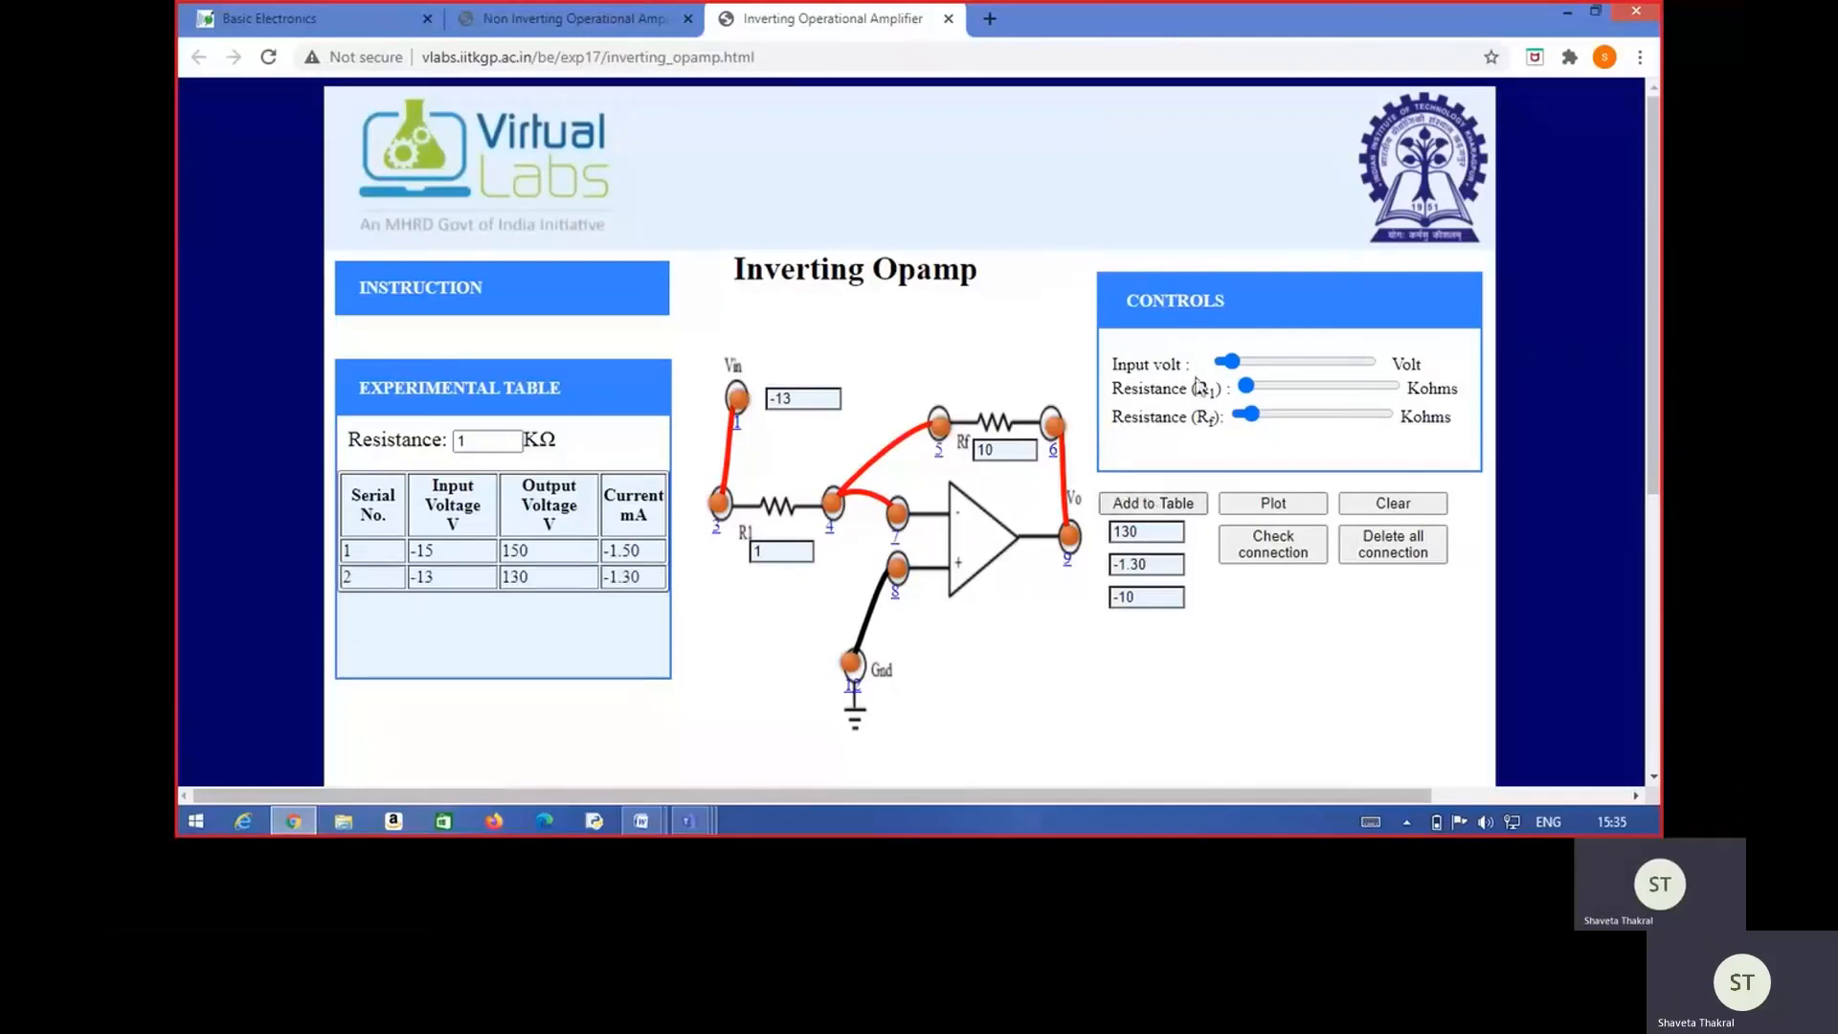
pyautogui.moveTo(1233, 361); pyautogui.dragTo(1240, 362)
pyautogui.moveTo(1238, 362); pyautogui.dragTo(1248, 361)
pyautogui.click(1156, 509)
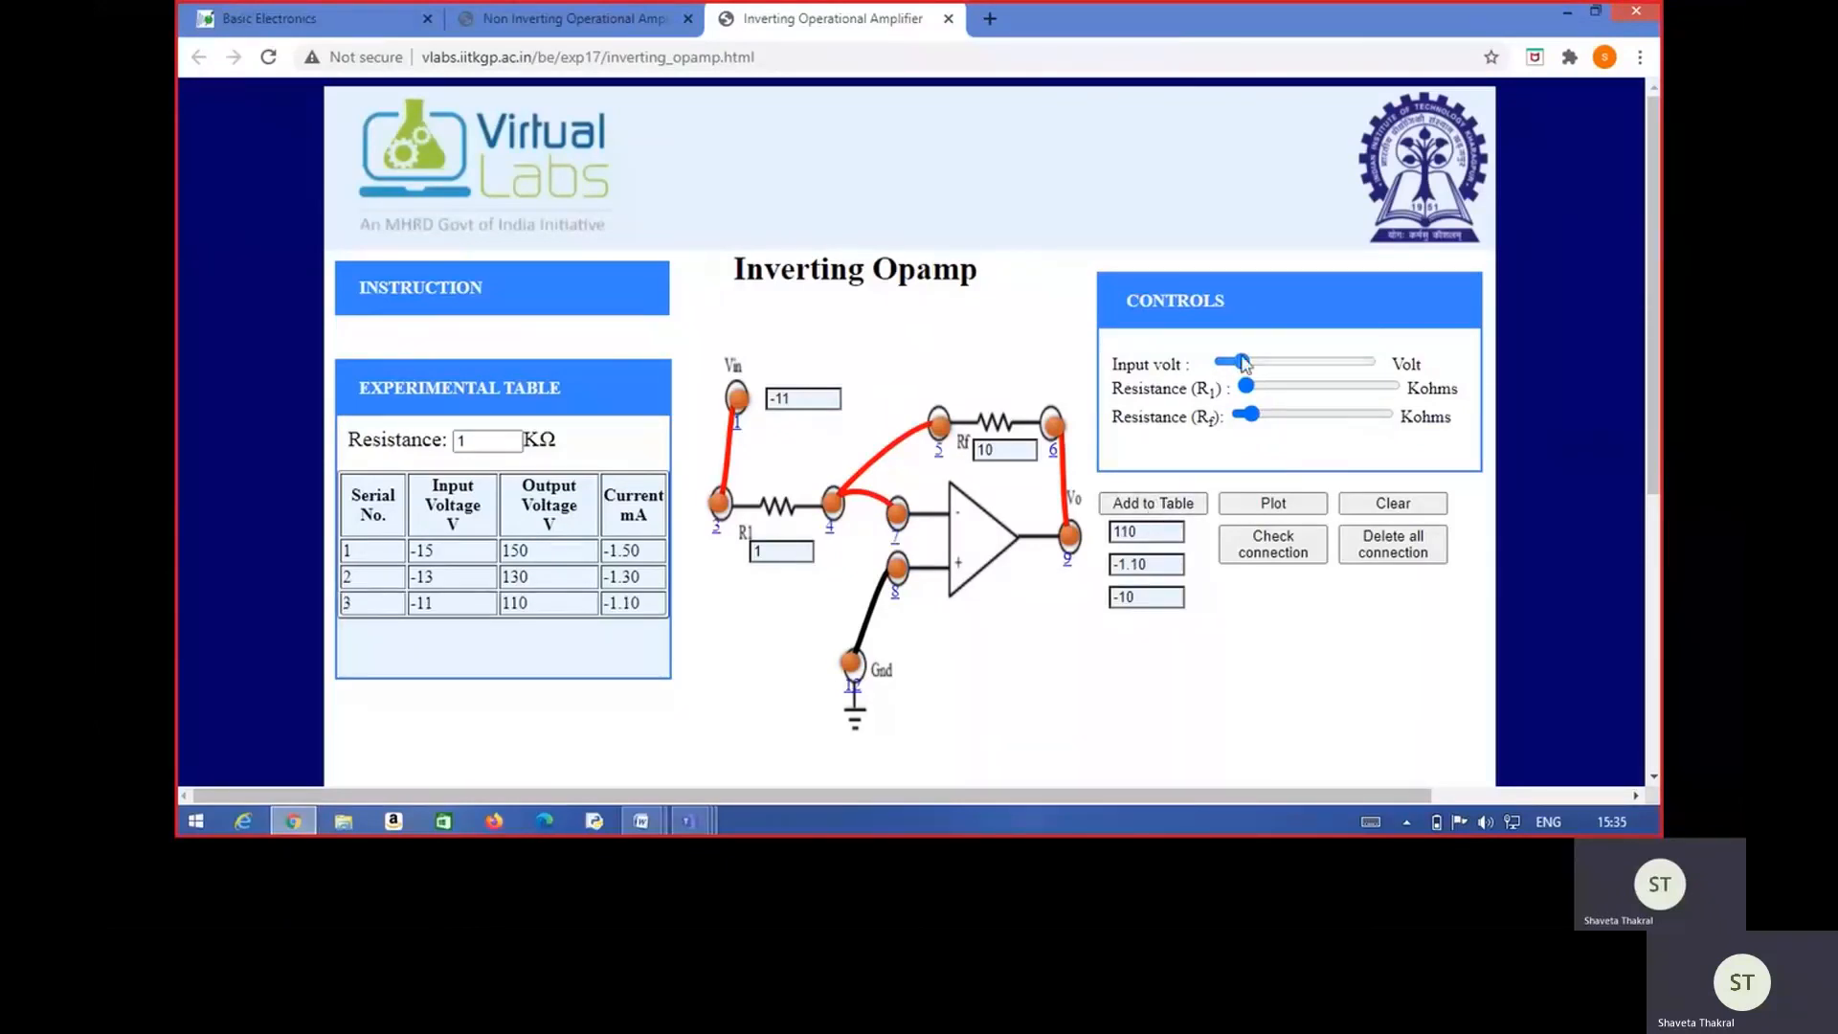
pyautogui.moveTo(1245, 362); pyautogui.dragTo(1254, 361)
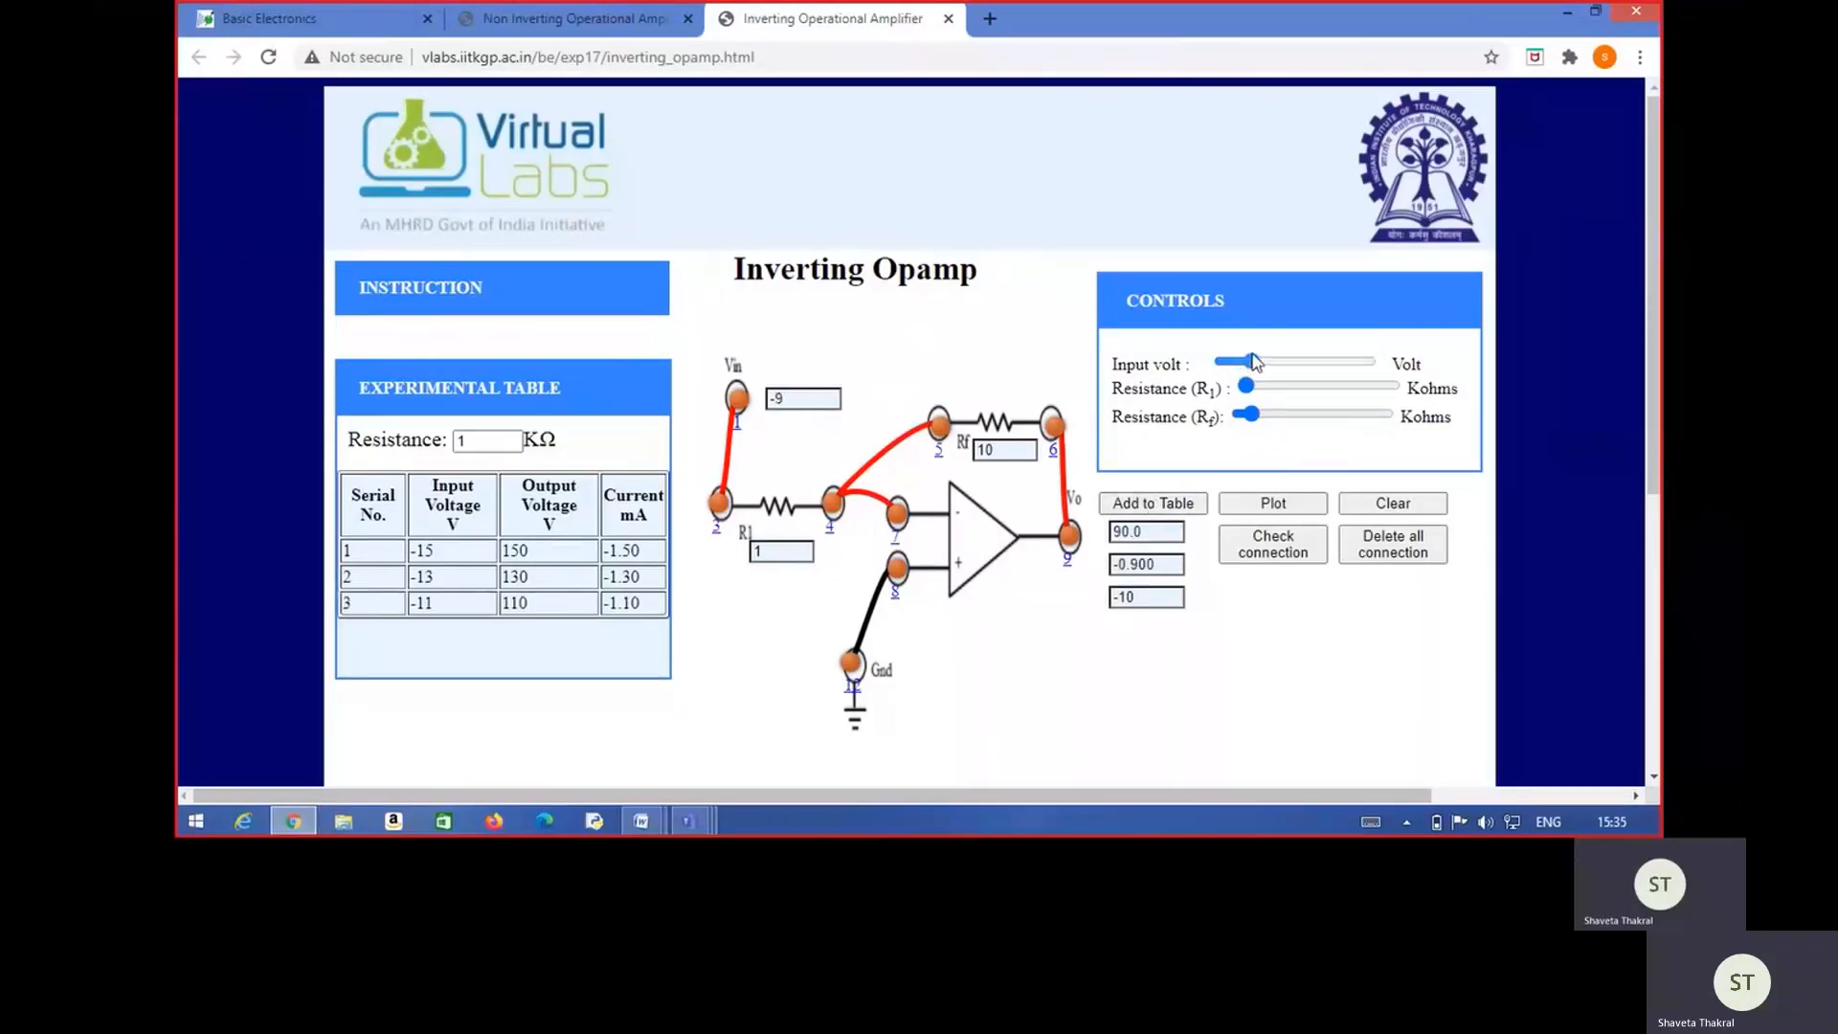
pyautogui.click(1156, 508)
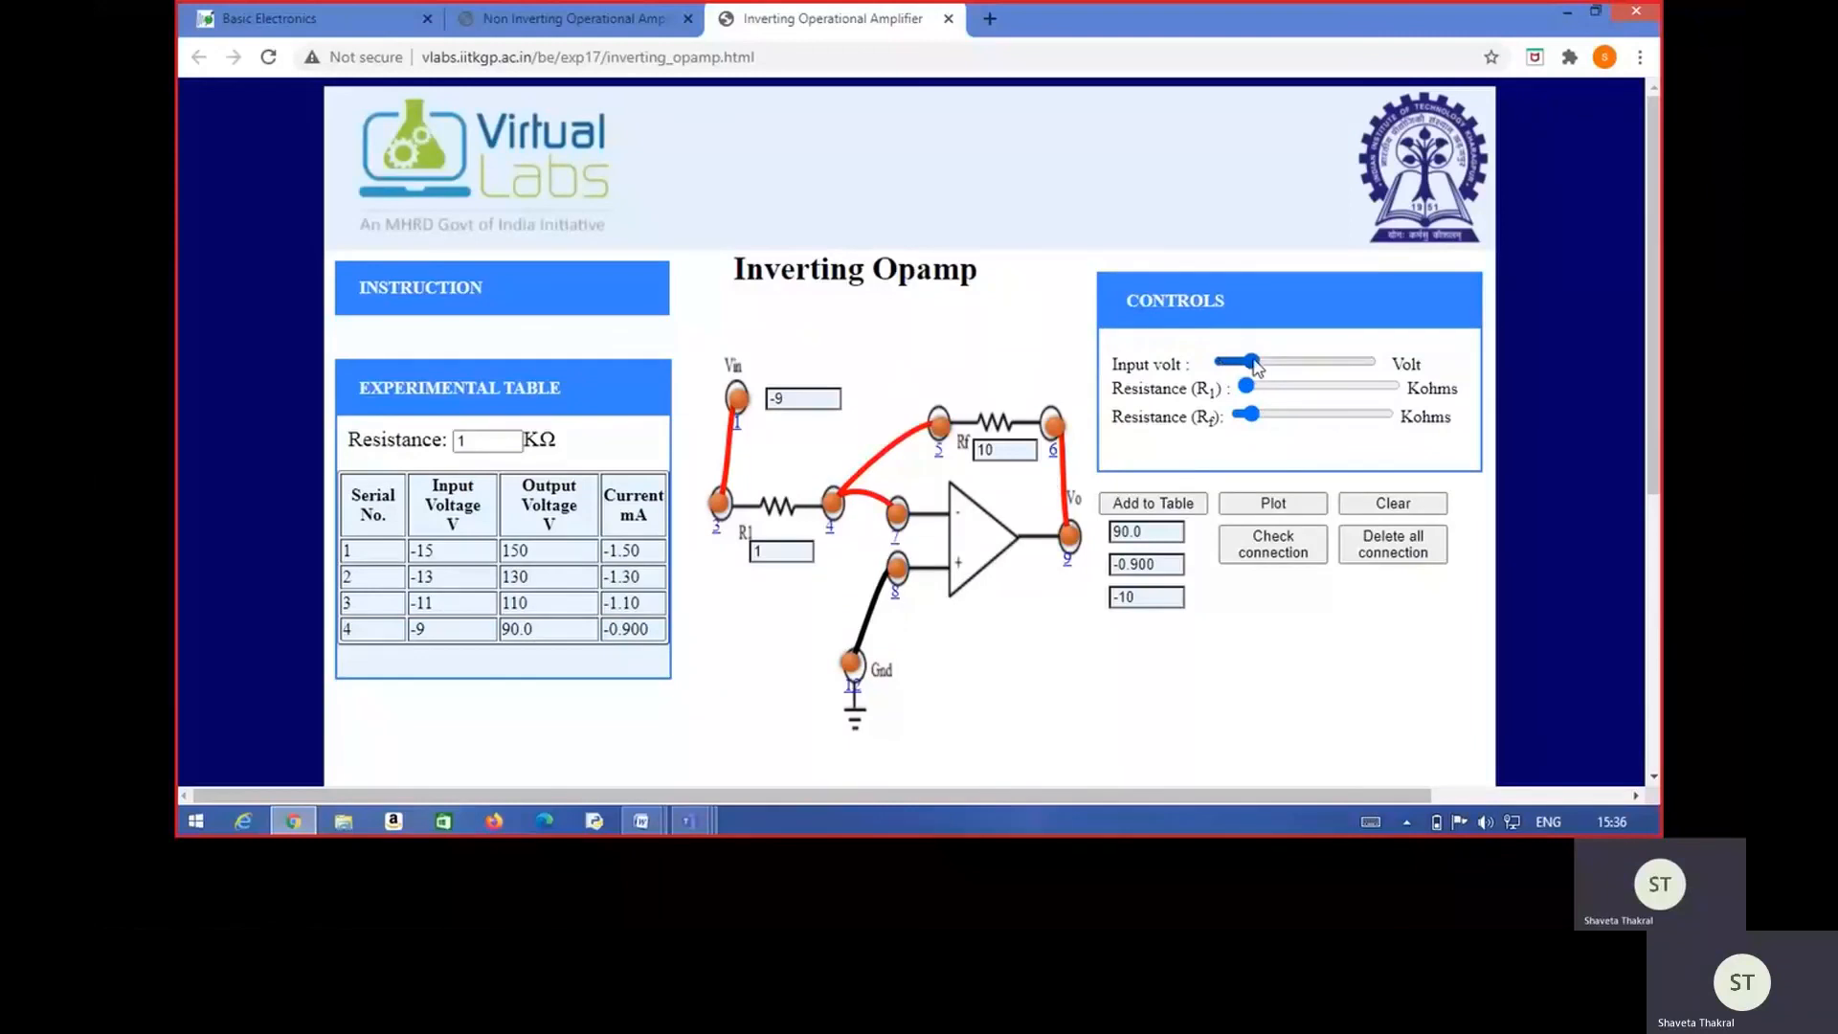
# Add inverting op-amp readings to the table for input voltages of -7, -5, -3 and -1 V.
pyautogui.moveTo(1256, 367); pyautogui.dragTo(1264, 370)
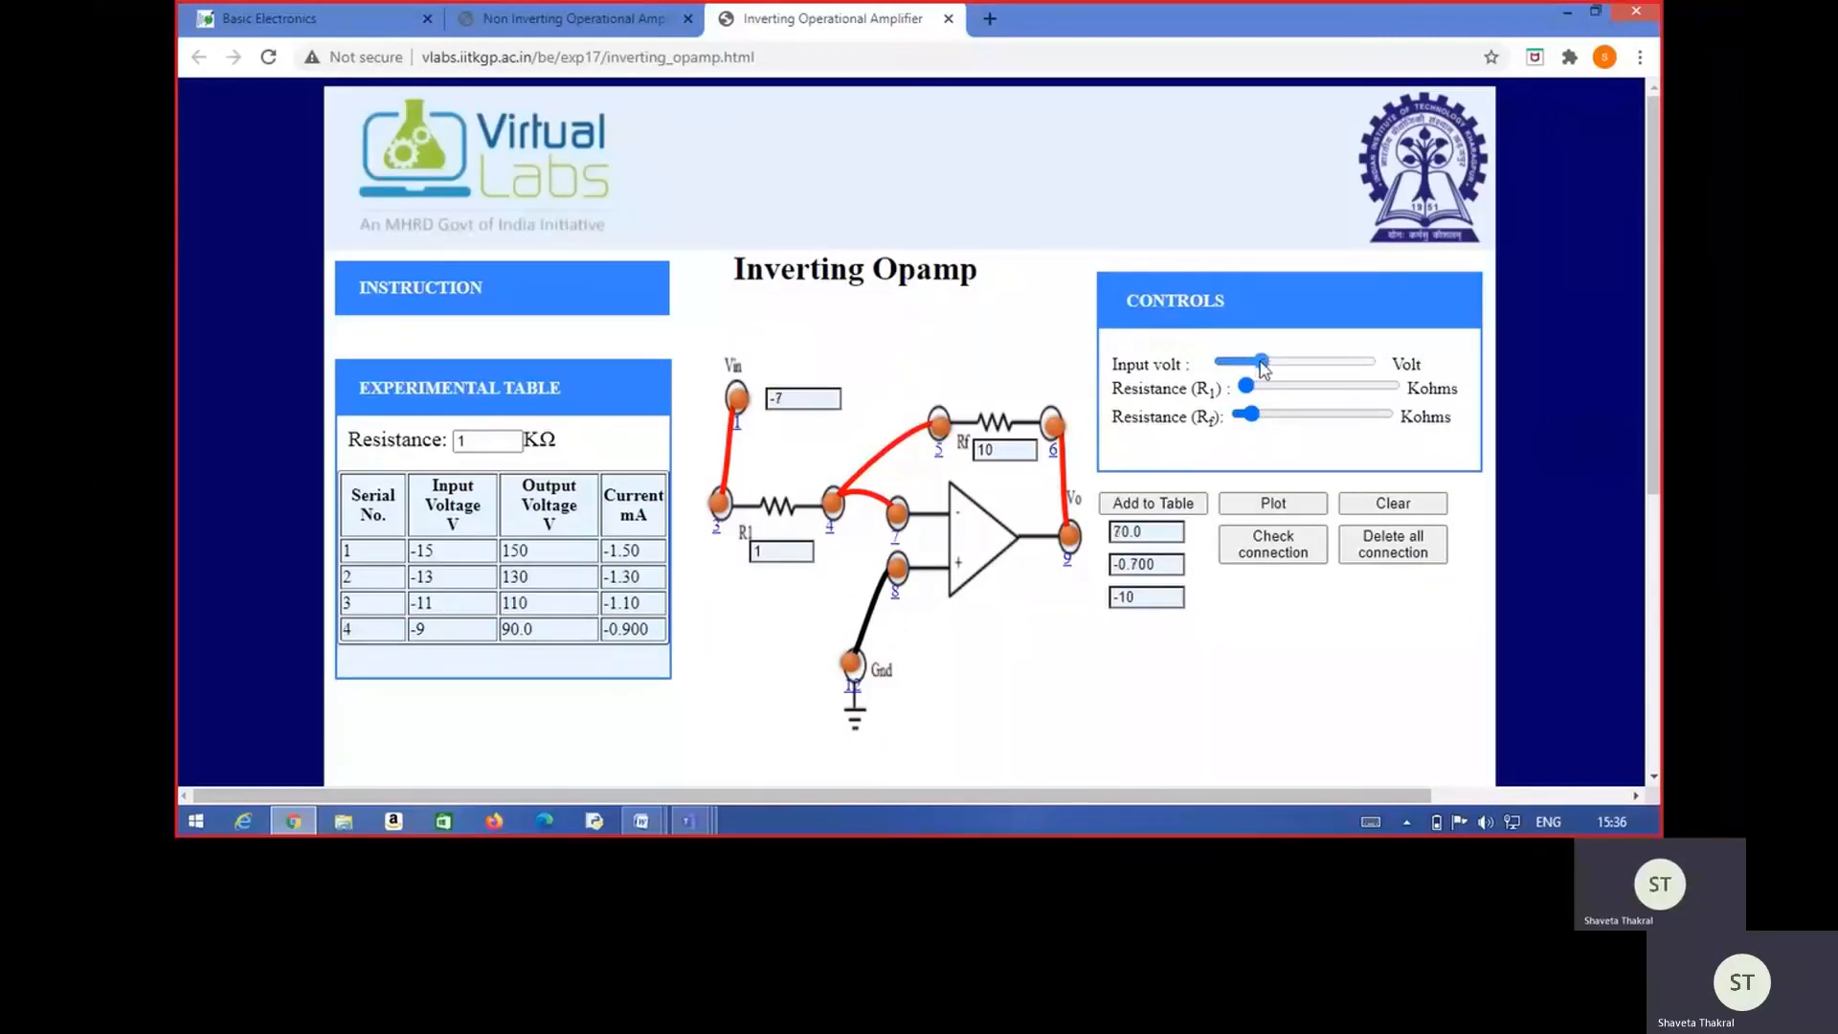
pyautogui.click(1149, 506)
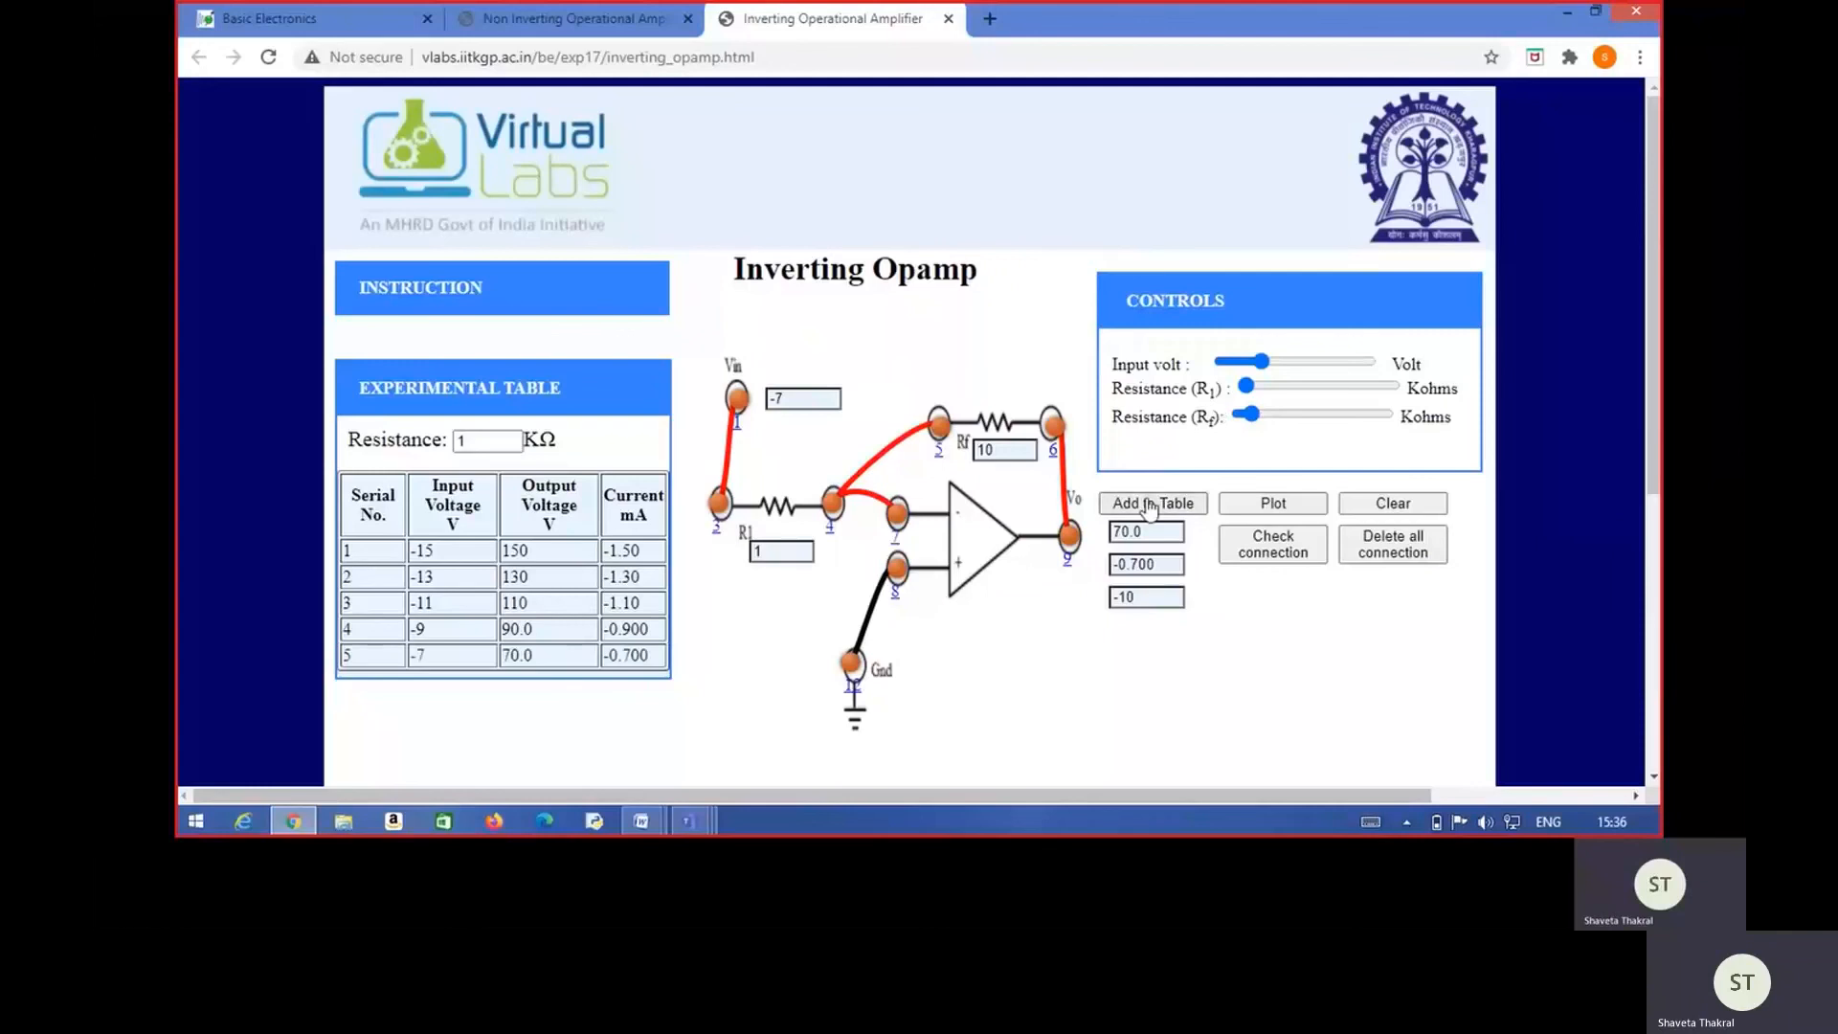
pyautogui.moveTo(1261, 363); pyautogui.dragTo(1268, 365)
pyautogui.moveTo(1269, 369); pyautogui.dragTo(1274, 371)
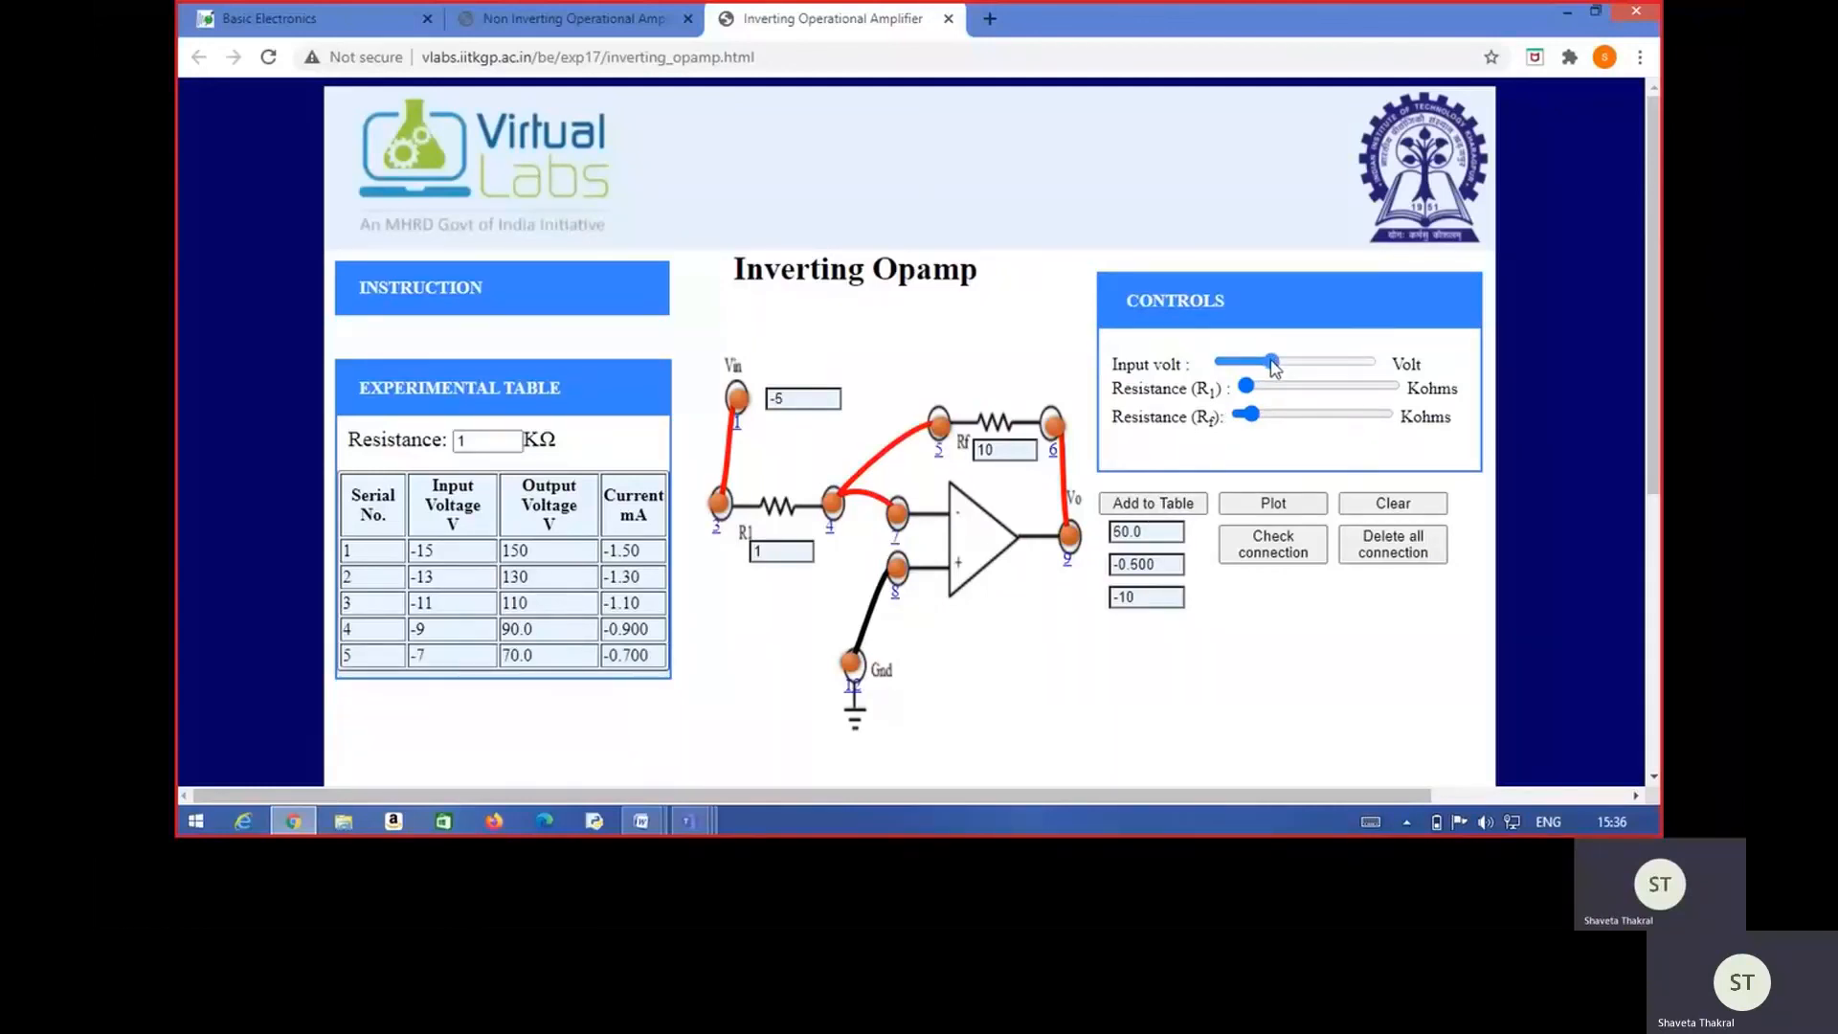
pyautogui.click(1149, 505)
pyautogui.moveTo(1279, 368); pyautogui.dragTo(1292, 372)
pyautogui.click(1149, 505)
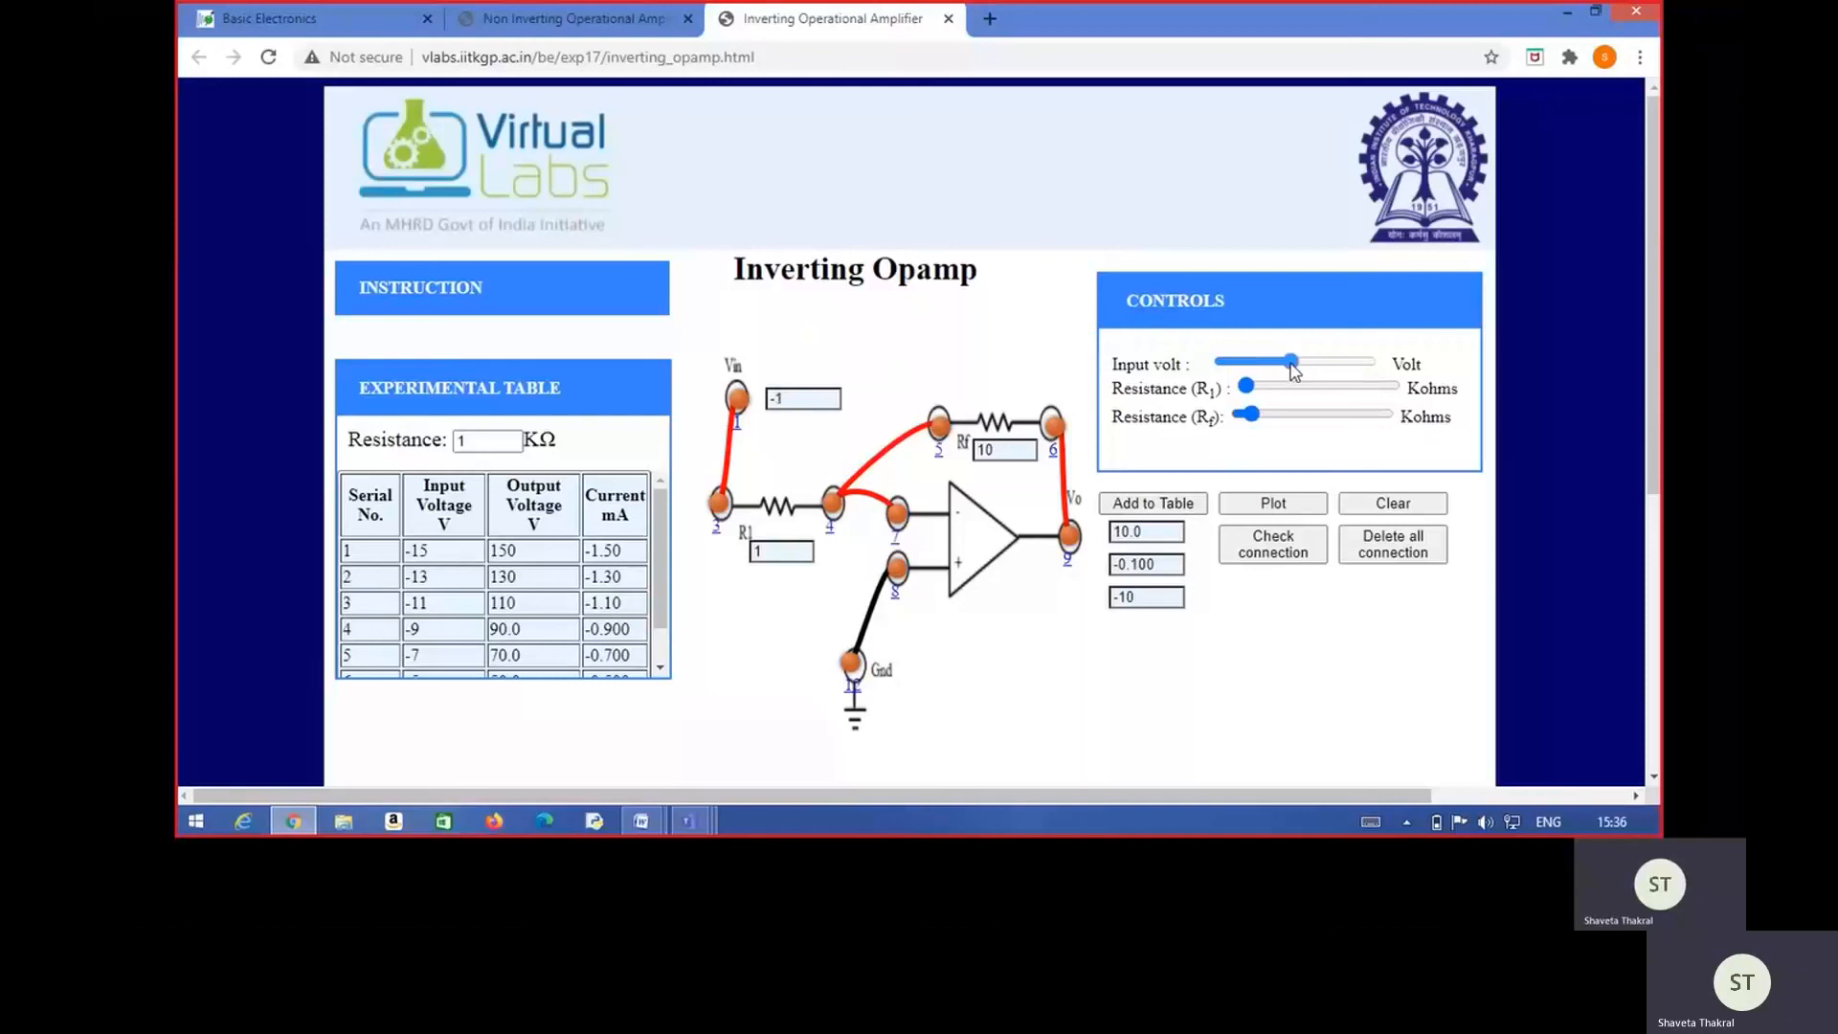
pyautogui.click(1172, 508)
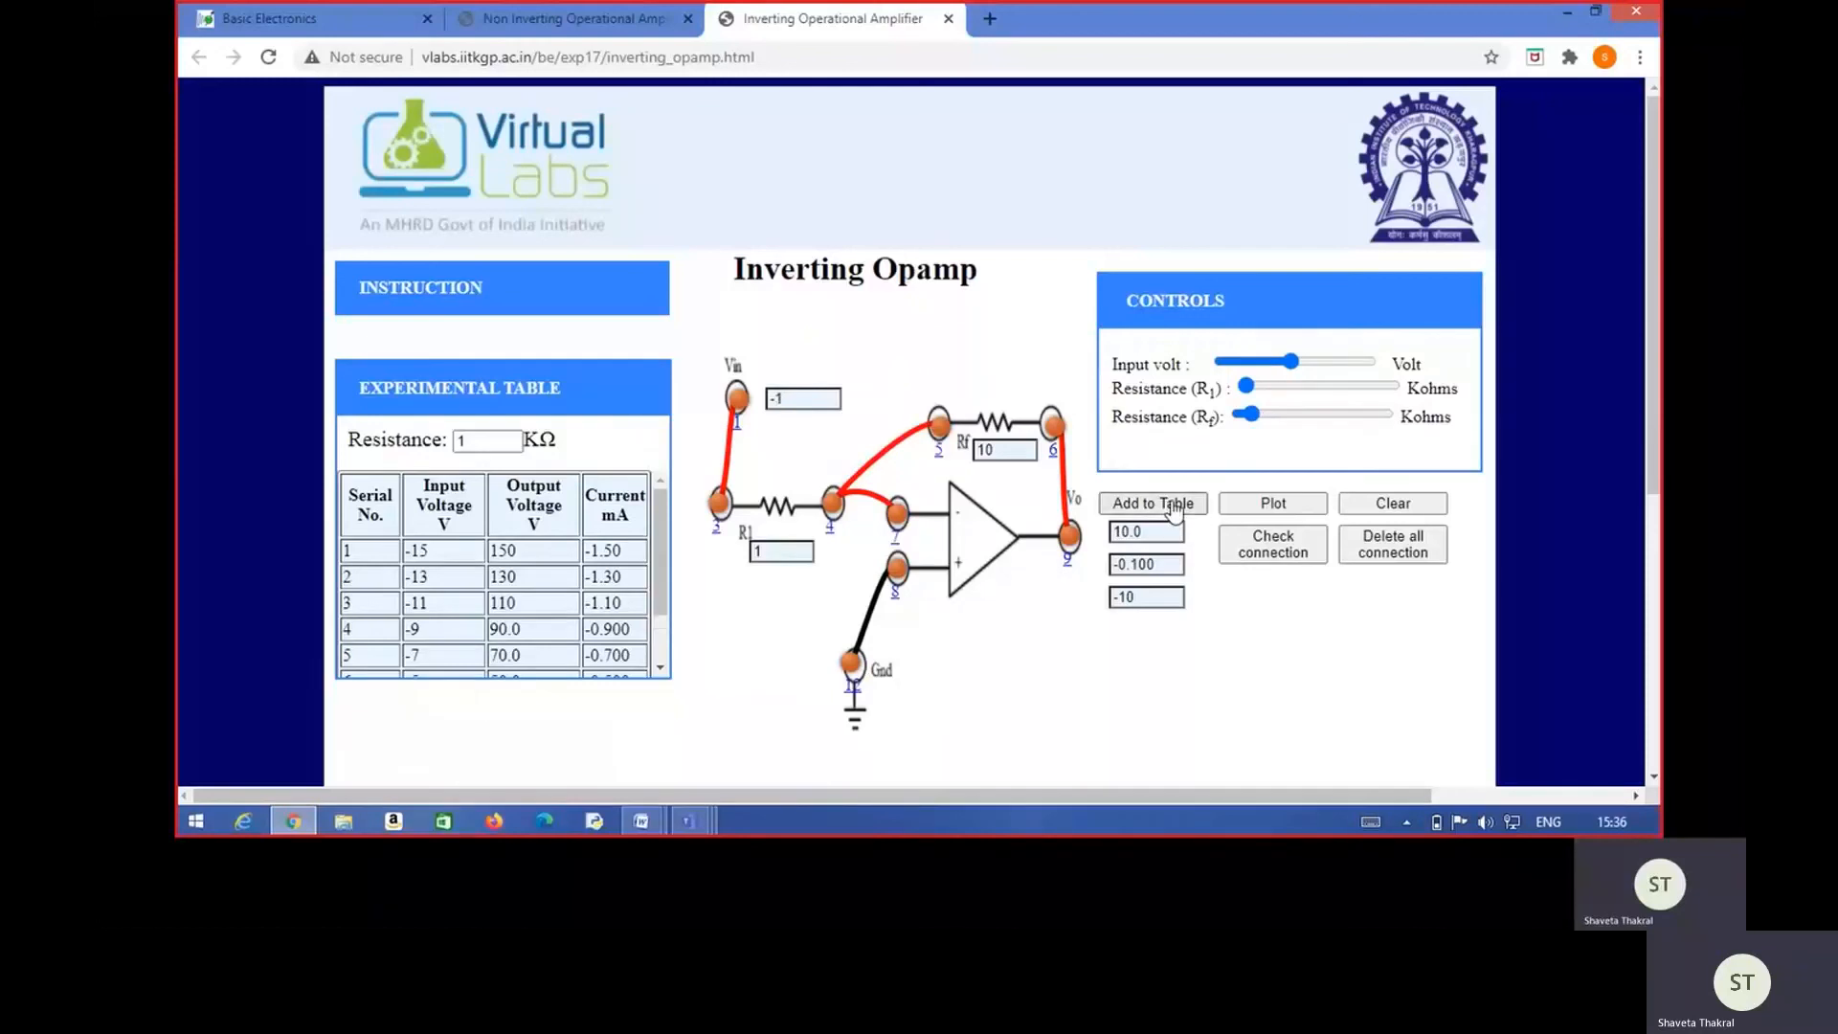
# Add inverting op-amp readings for positive input voltages from 1 to 11 V in 2 V increments.
pyautogui.moveTo(1297, 371); pyautogui.dragTo(1313, 368)
pyautogui.click(1173, 504)
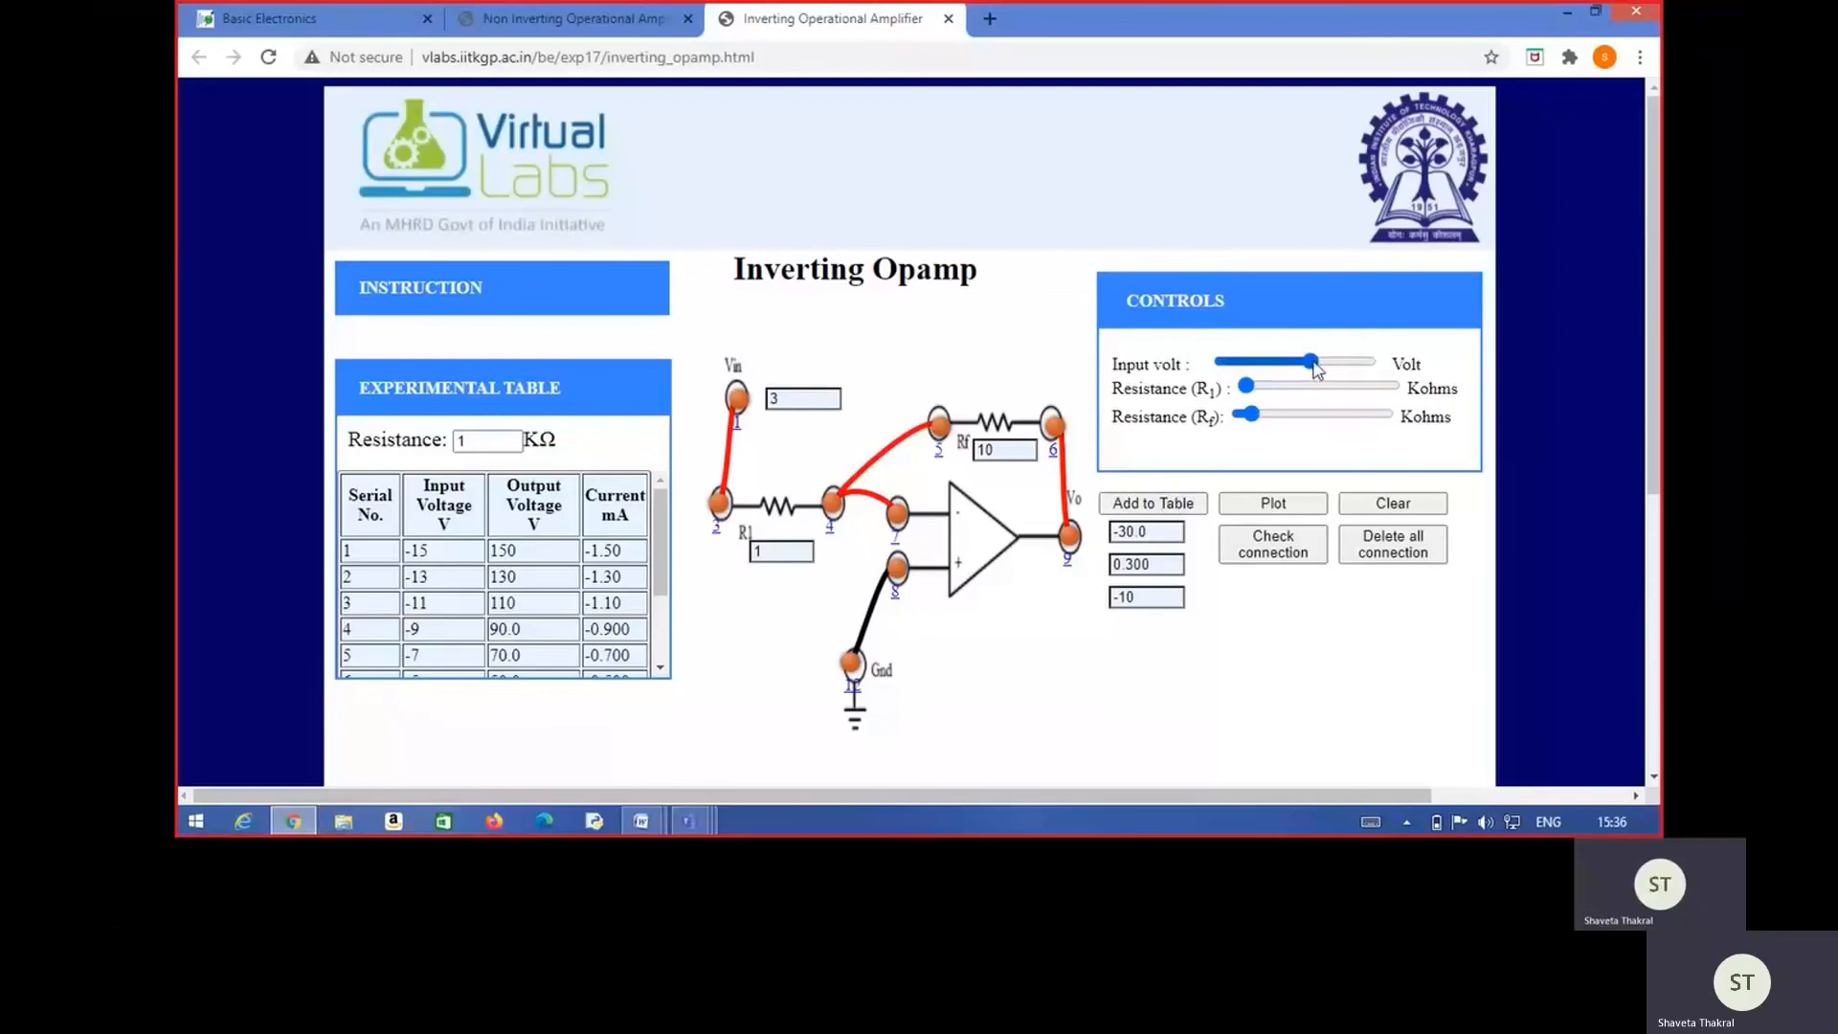
pyautogui.moveTo(1313, 363); pyautogui.dragTo(1341, 363)
pyautogui.click(1159, 501)
pyautogui.click(1184, 504)
pyautogui.moveTo(1339, 362); pyautogui.dragTo(1350, 366)
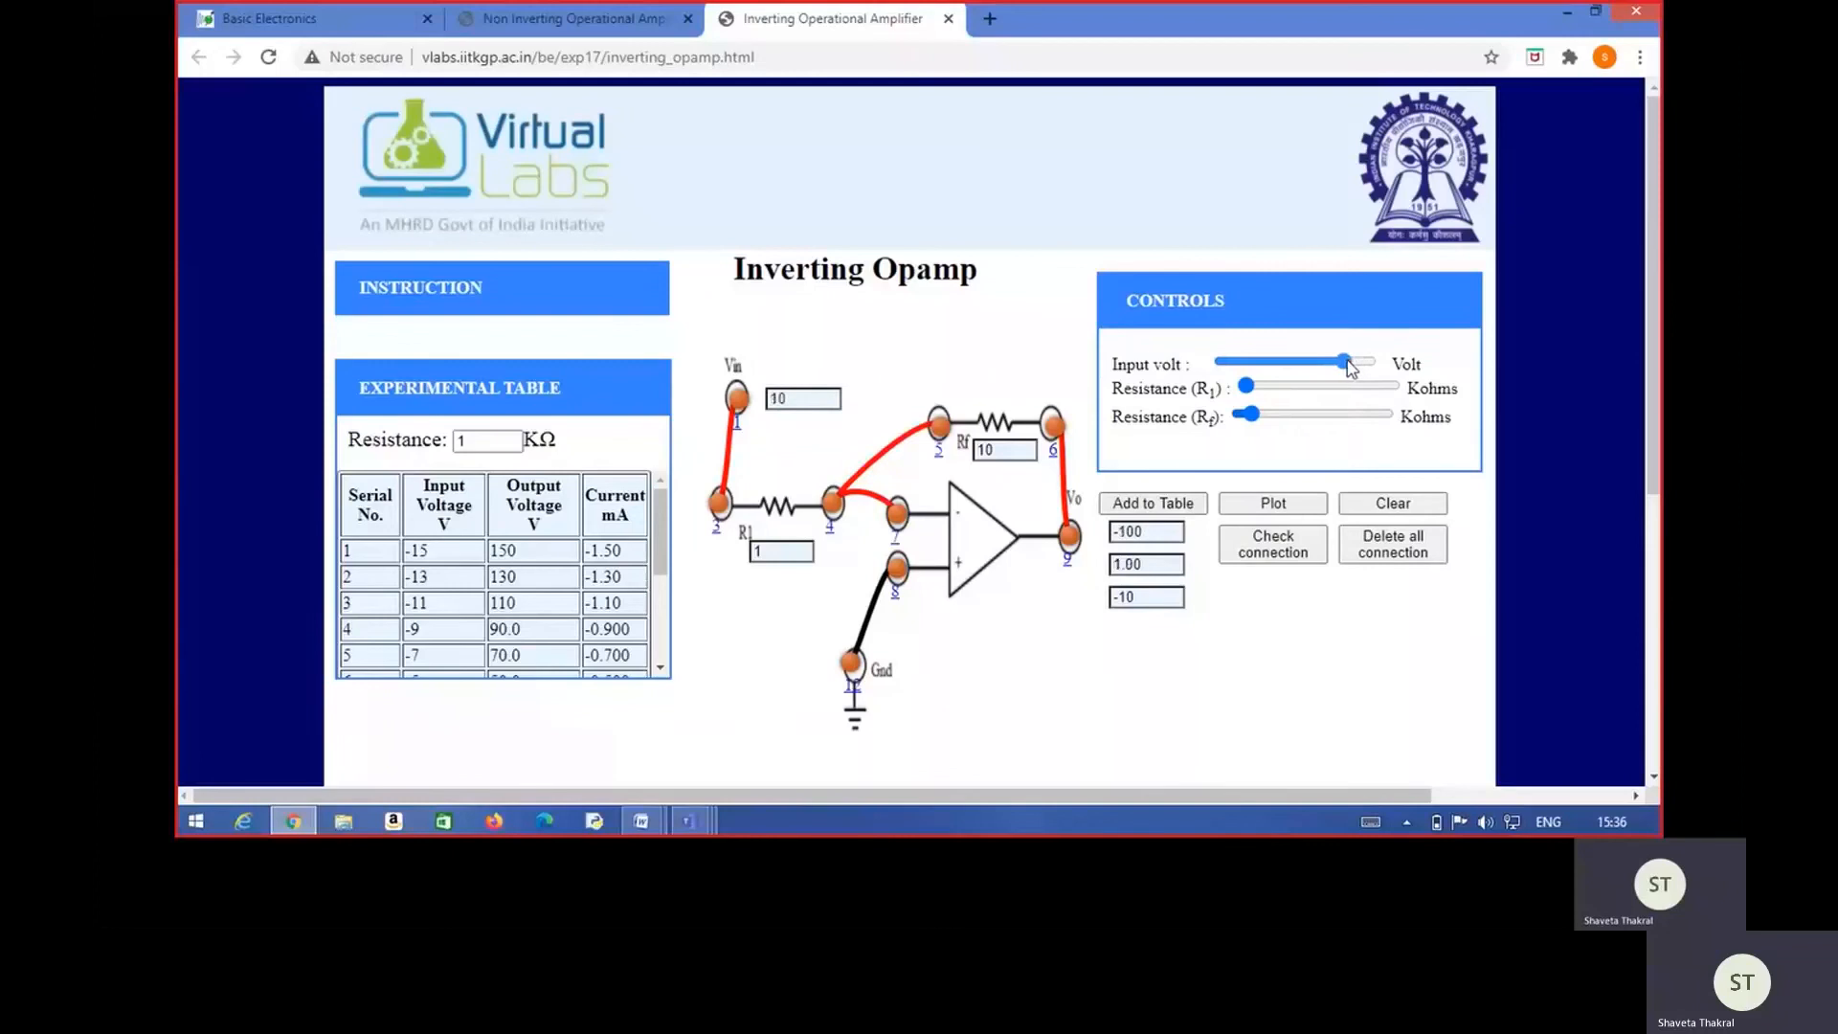
pyautogui.click(1170, 504)
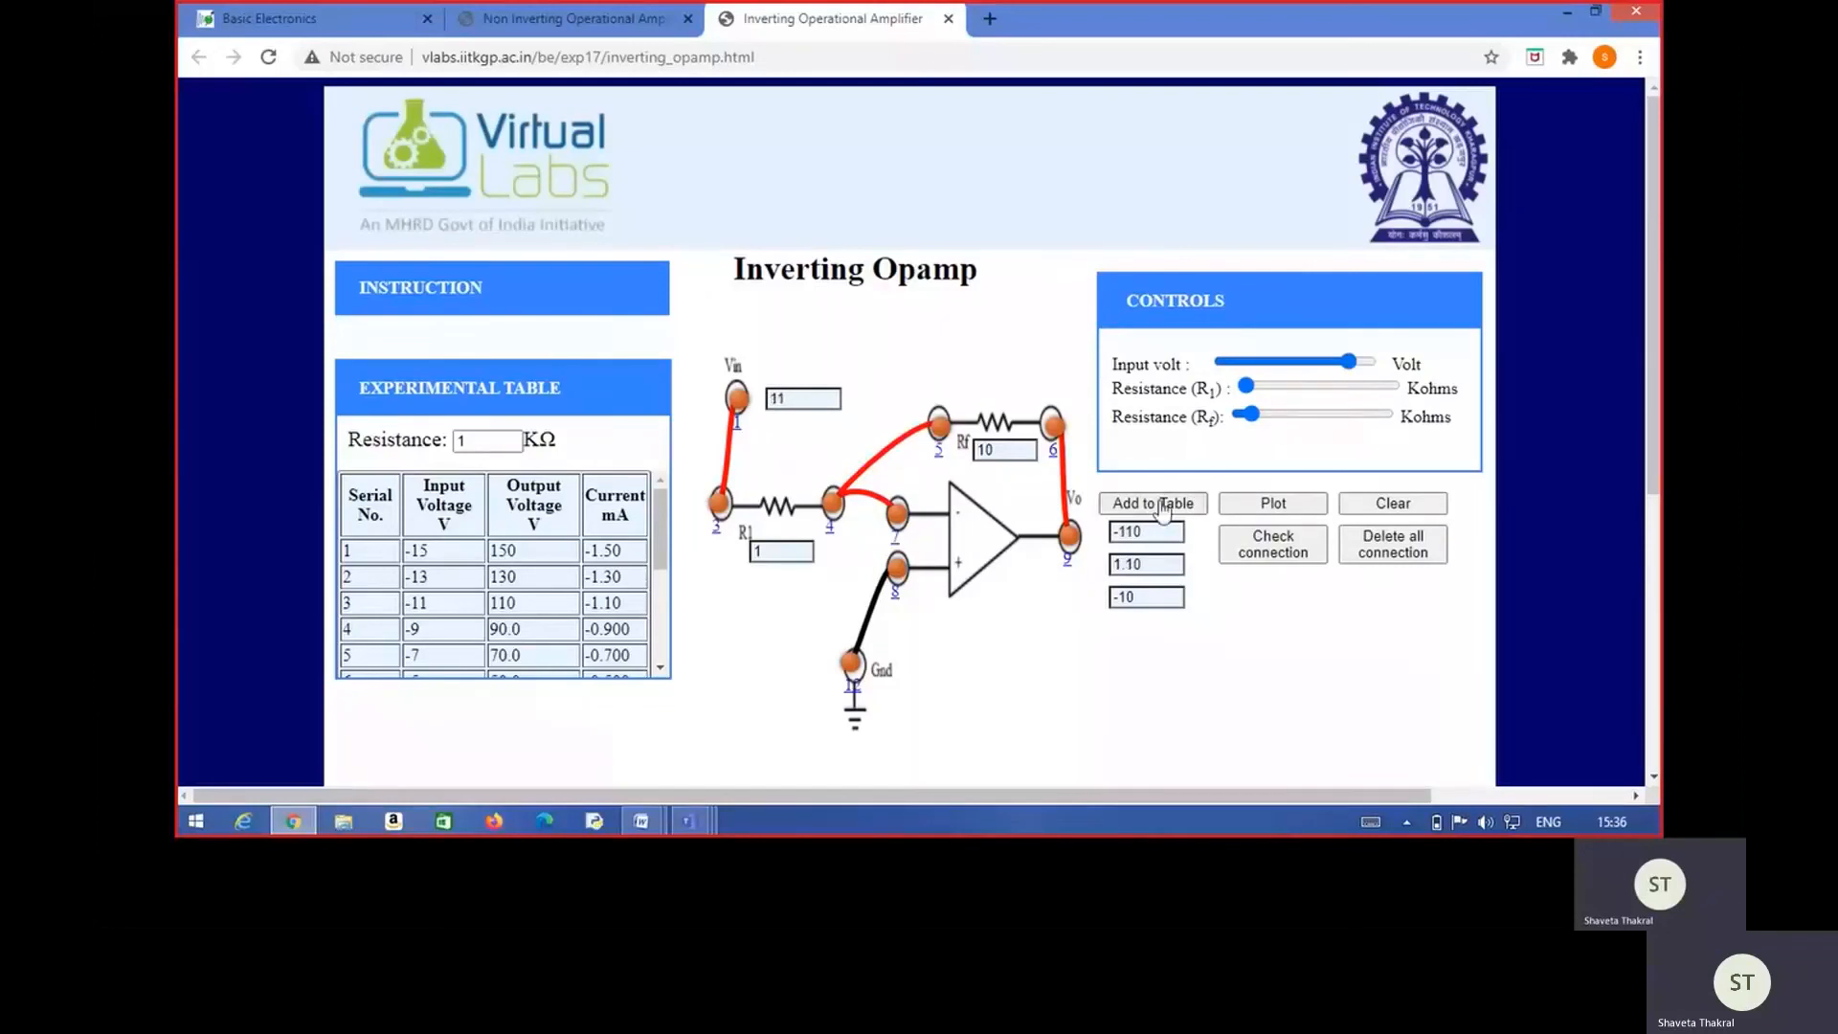
# Add the remaining inverting op-amp readings while raising the input to 15 V, and plot output voltage against input voltage.
pyautogui.moveTo(1349, 362); pyautogui.dragTo(1374, 369)
pyautogui.click(1169, 502)
pyautogui.click(1168, 505)
pyautogui.click(1271, 505)
pyautogui.scroll(-5, 1272, 506)
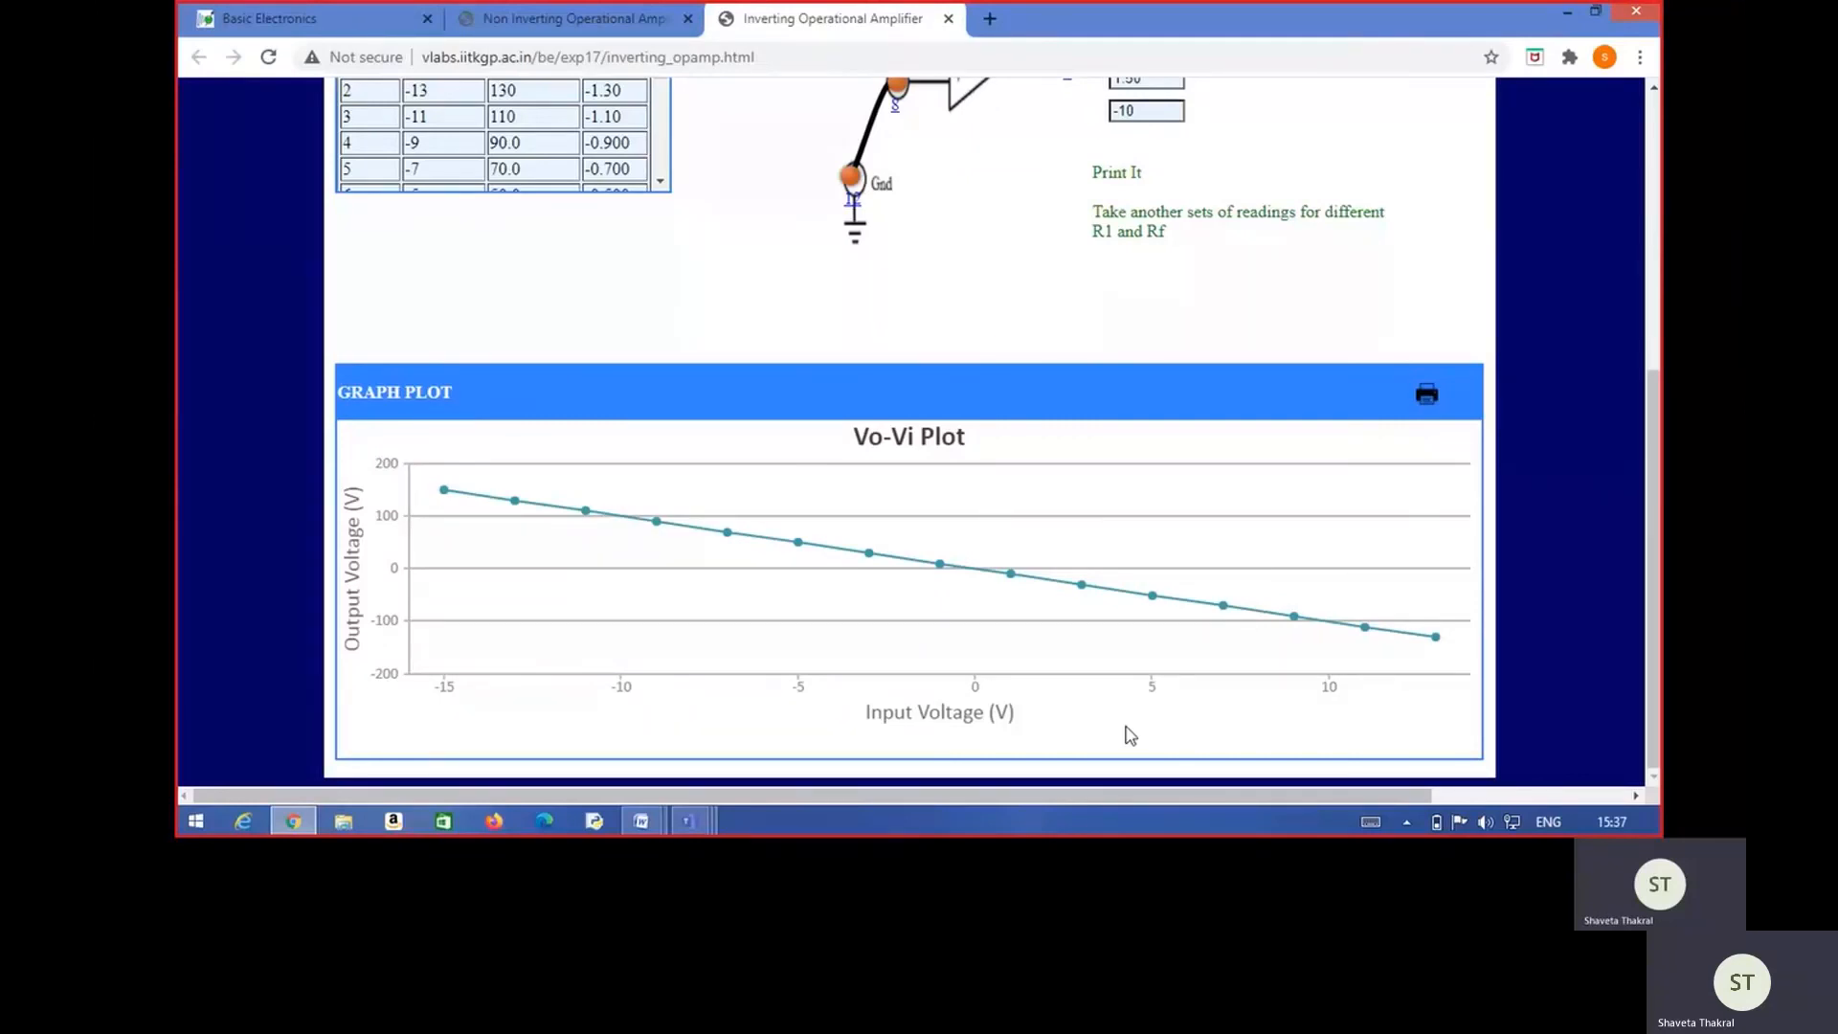
pyautogui.scroll(1, 996, 310)
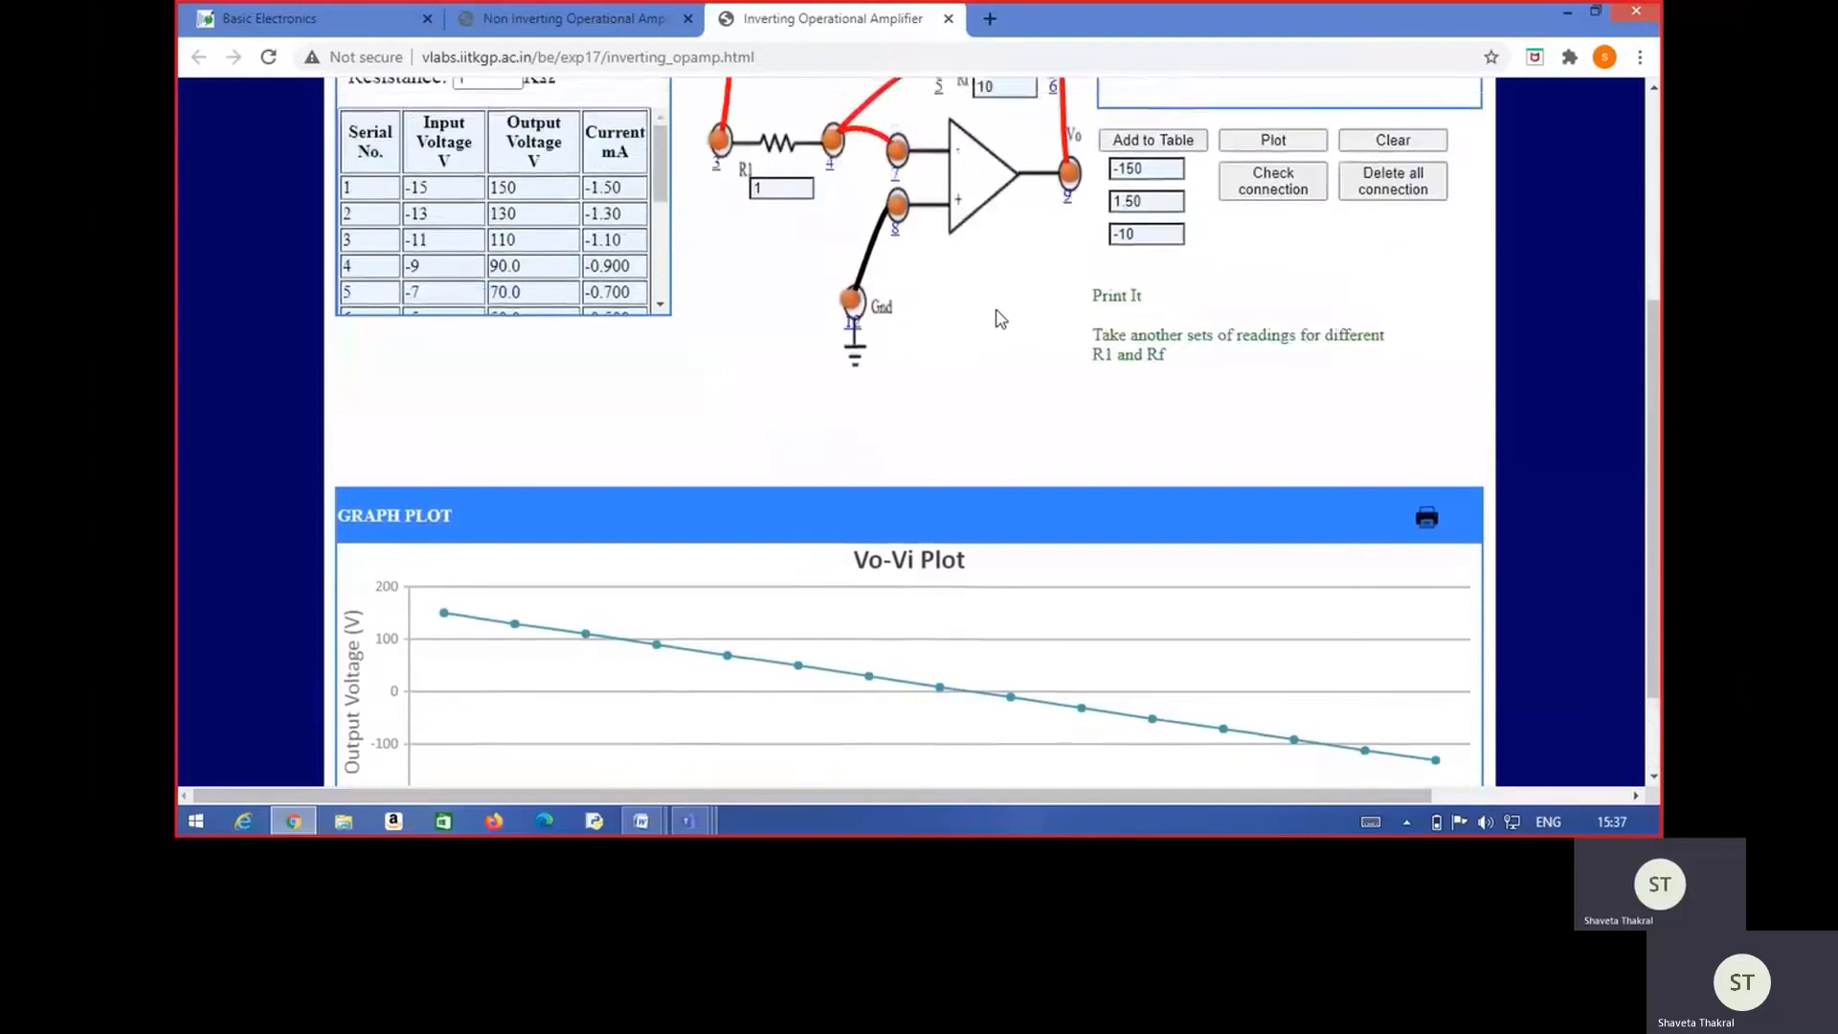
pyautogui.scroll(3, 1000, 319)
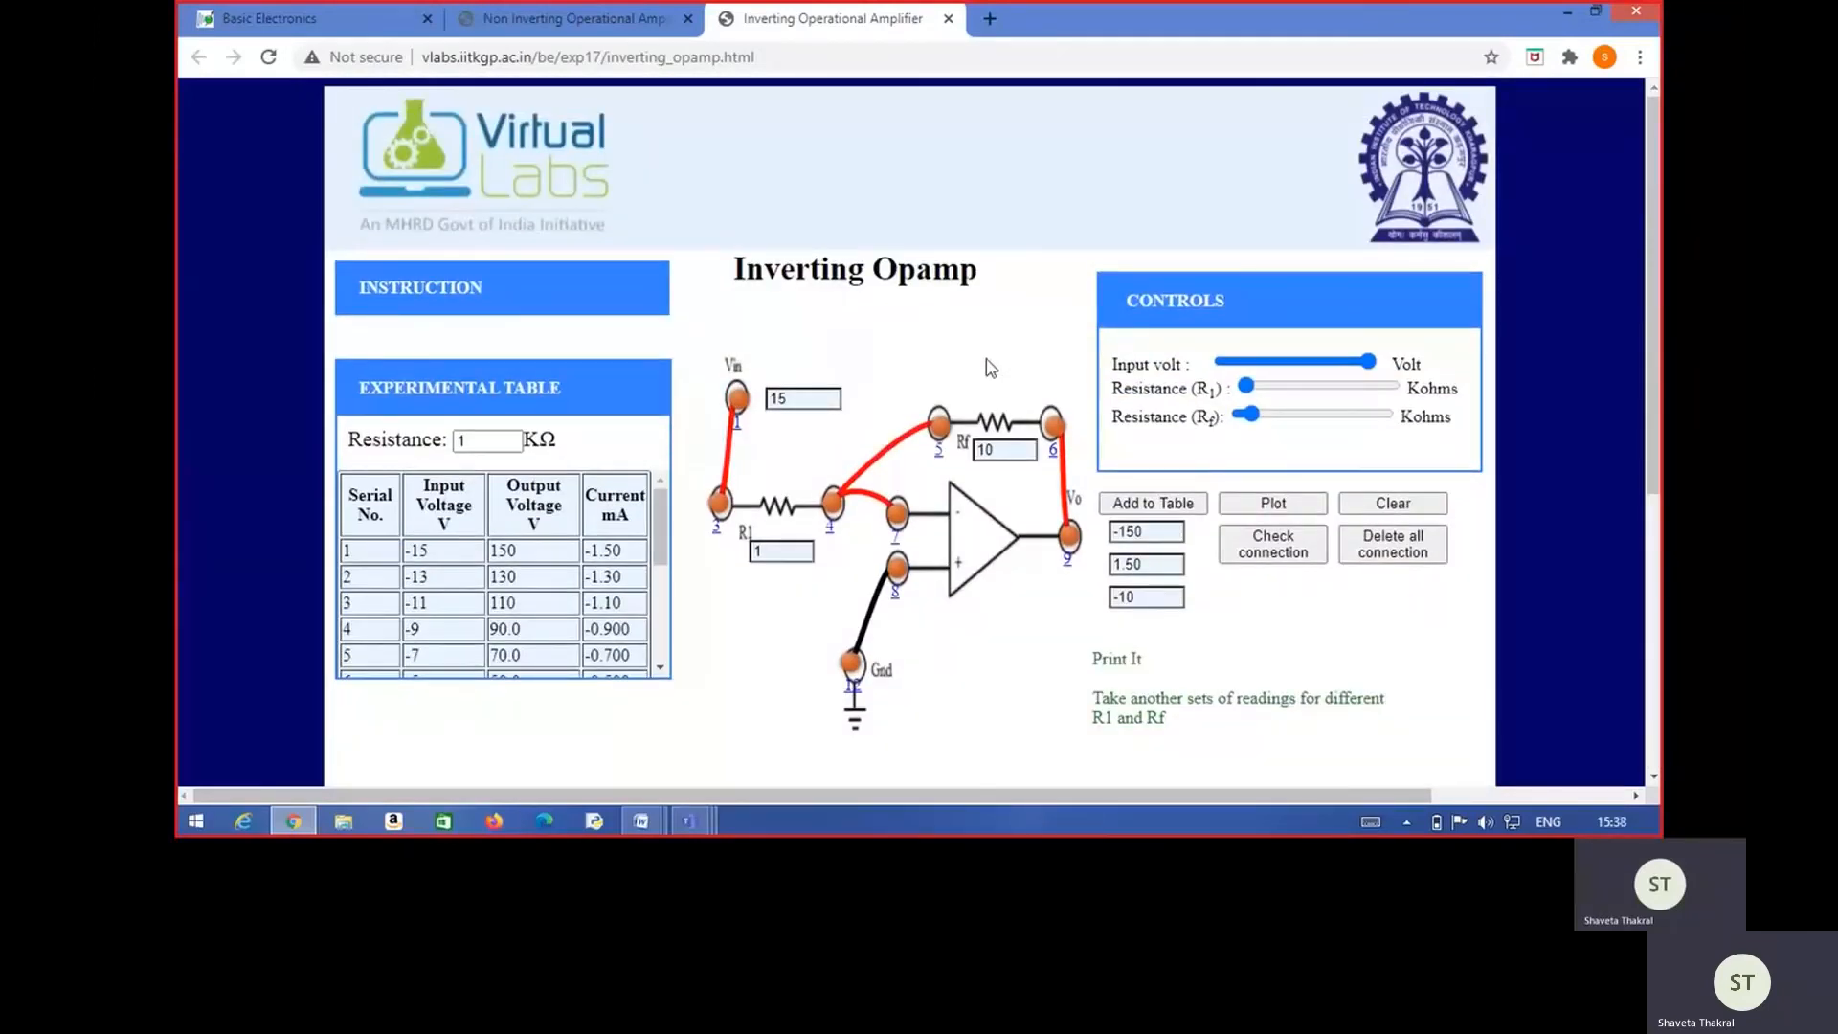
pyautogui.moveTo(802, 362)
pyautogui.moveTo(1740, 17)
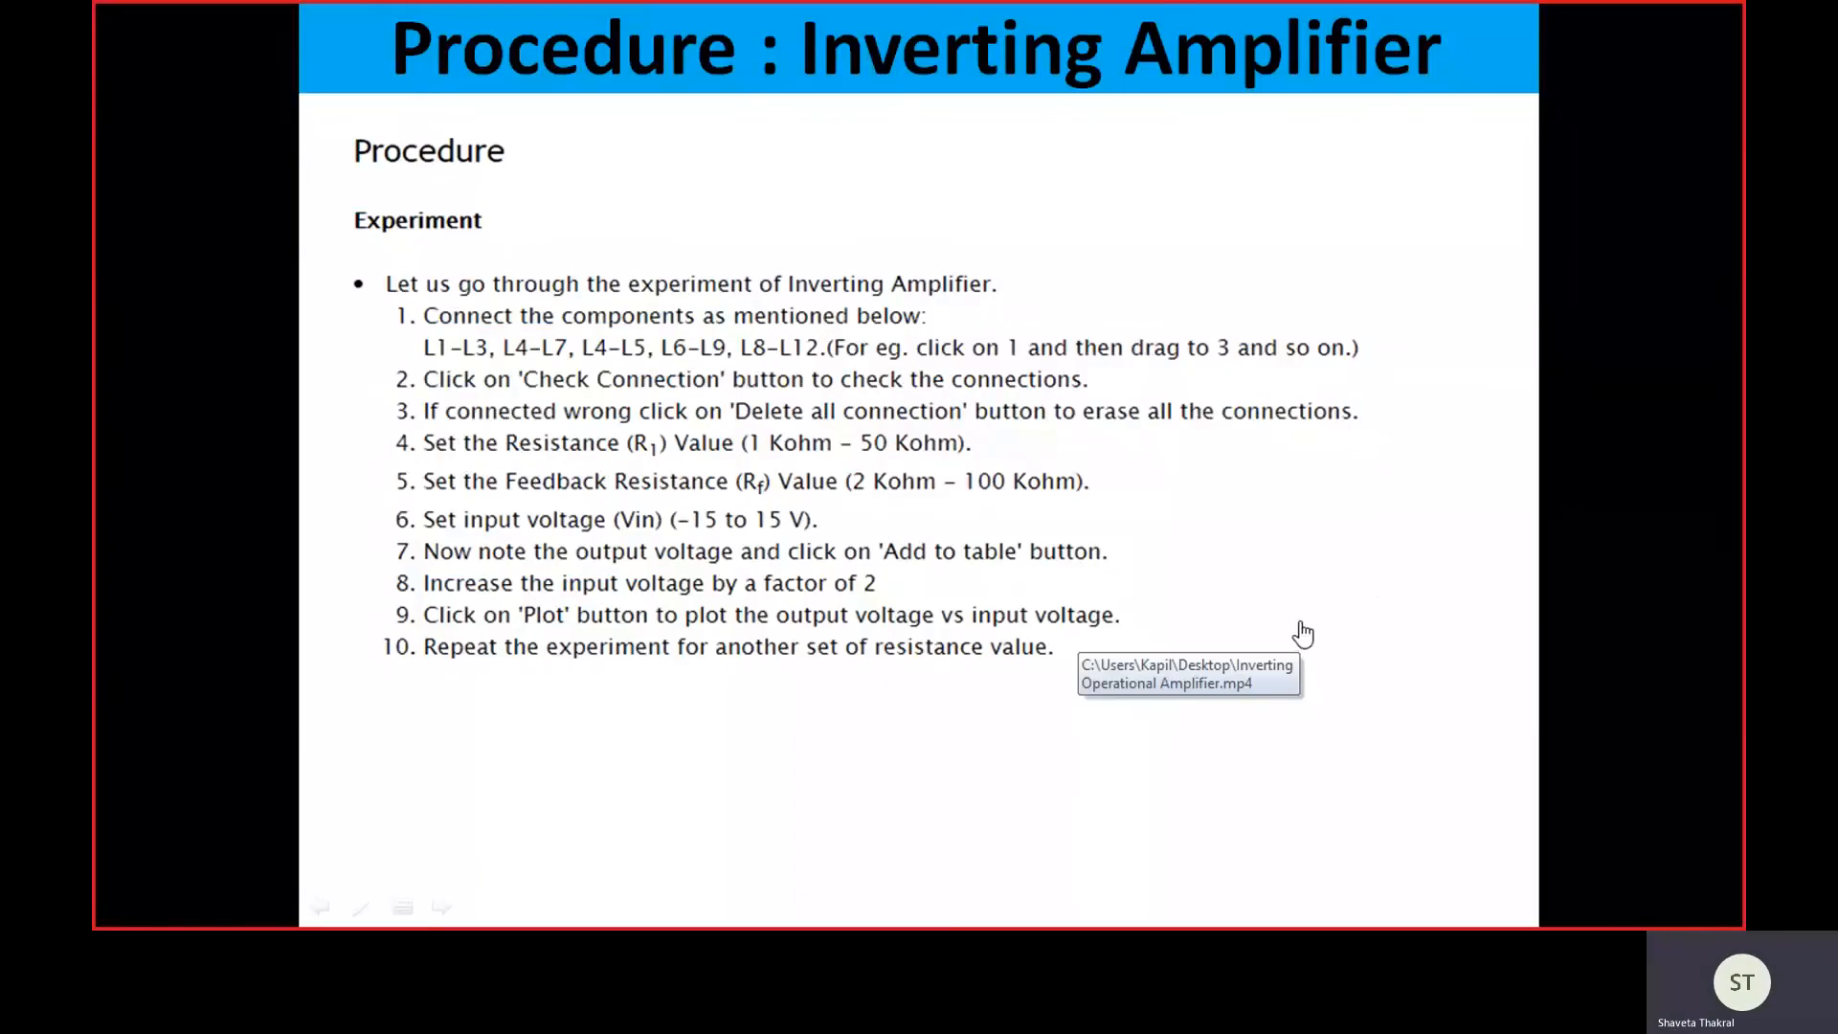
pyautogui.click(1390, 593)
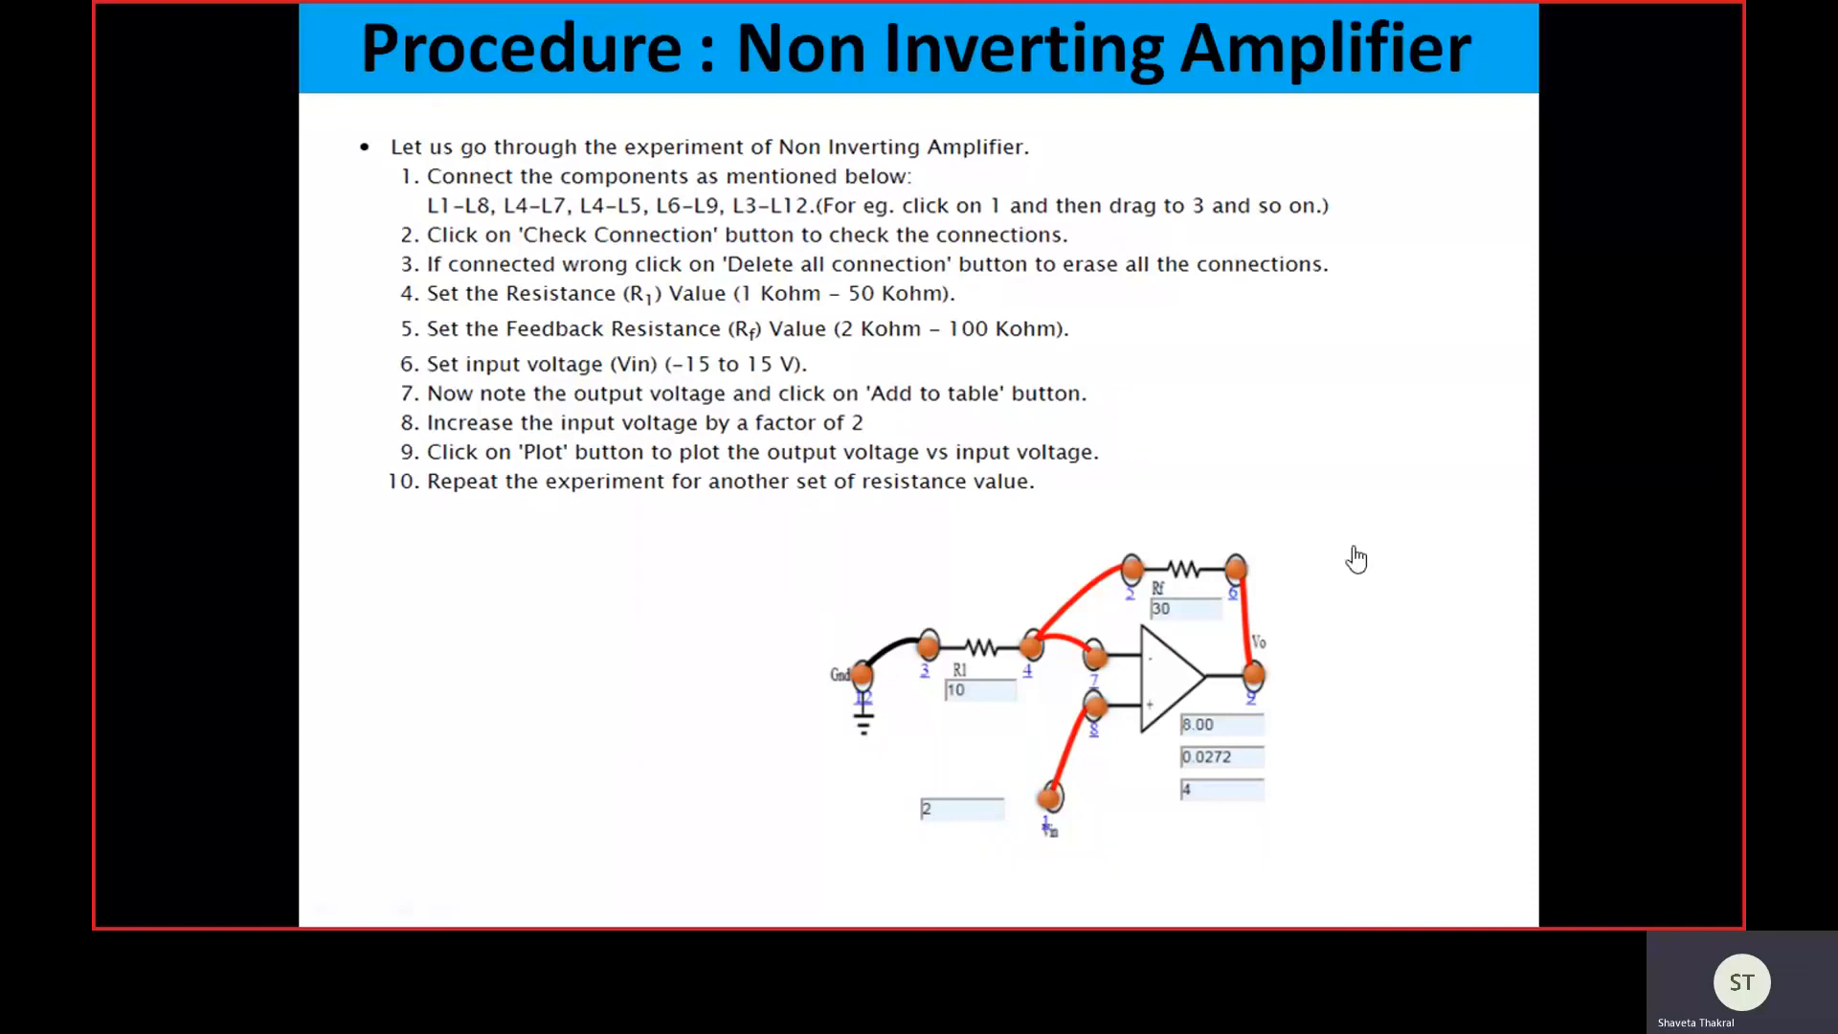
pyautogui.click(1128, 372)
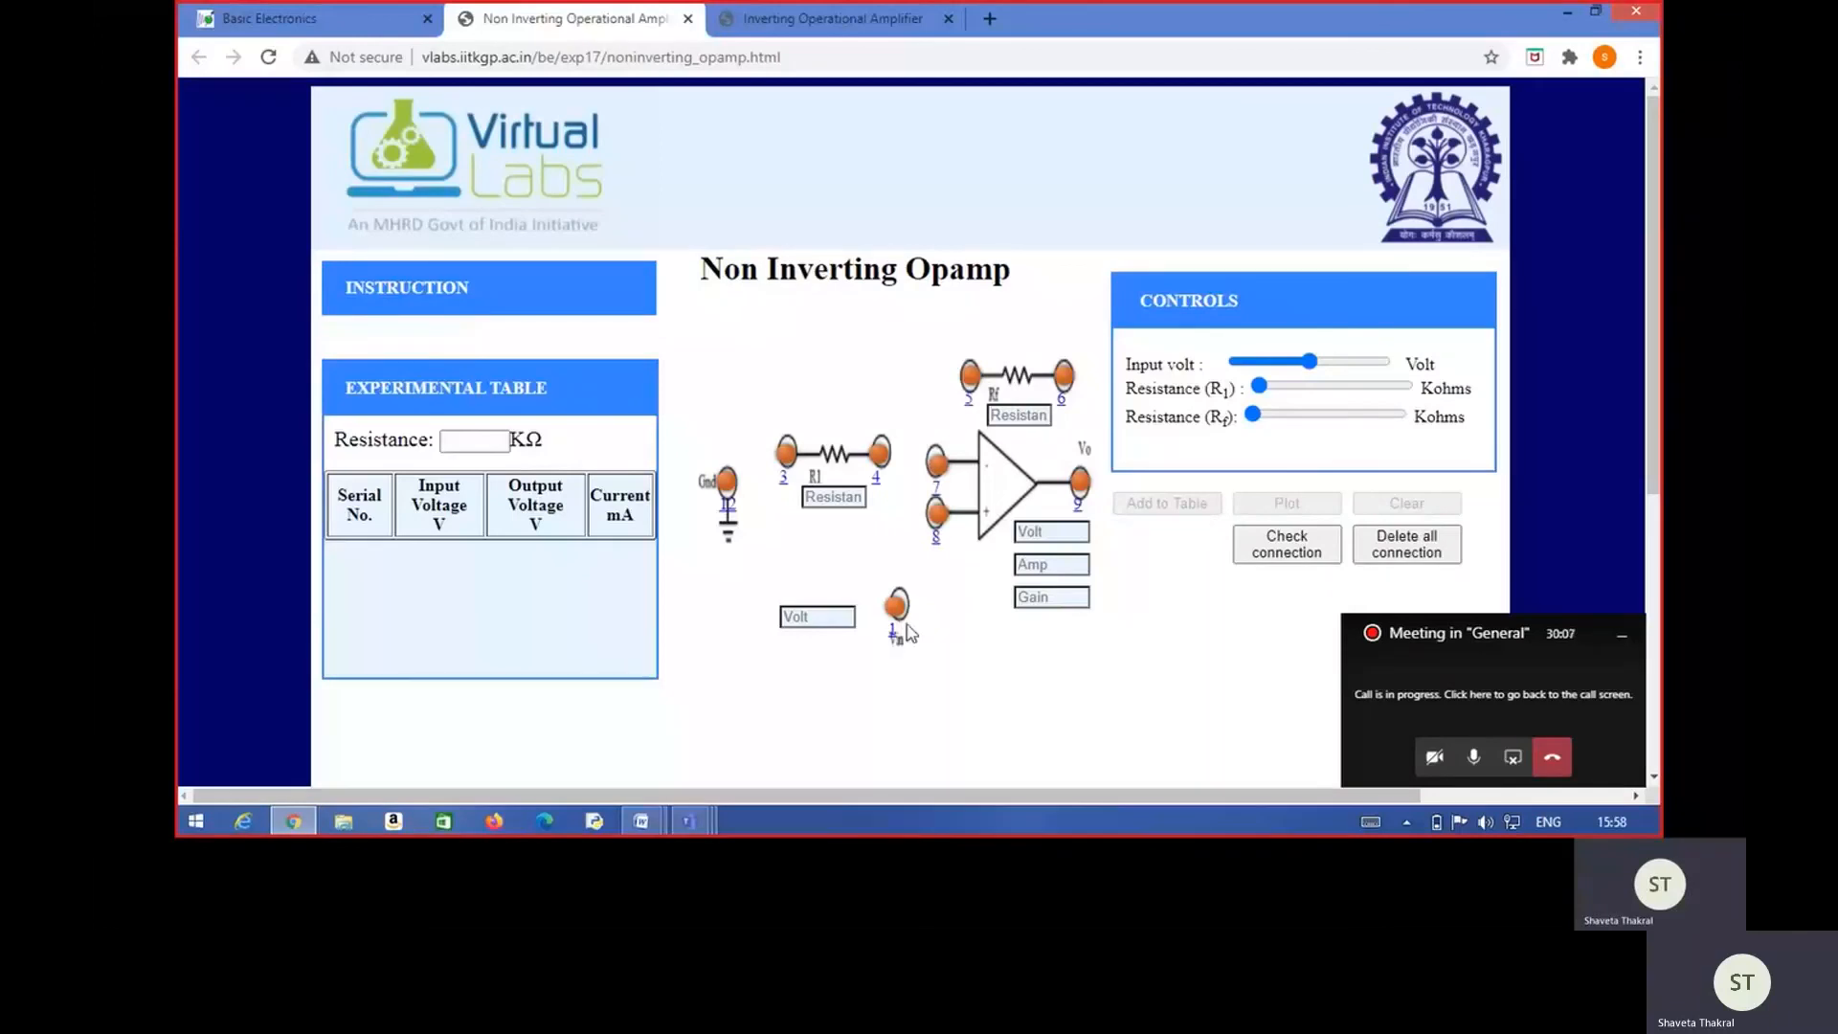
# Wire the non-inverting circuit by joining terminals 1-8, 4-7, 4-5, 6-9 and 3-12, and check the connections.
pyautogui.moveTo(896, 603); pyautogui.dragTo(936, 517)
pyautogui.moveTo(882, 474); pyautogui.dragTo(942, 469)
pyautogui.moveTo(879, 450); pyautogui.dragTo(972, 376)
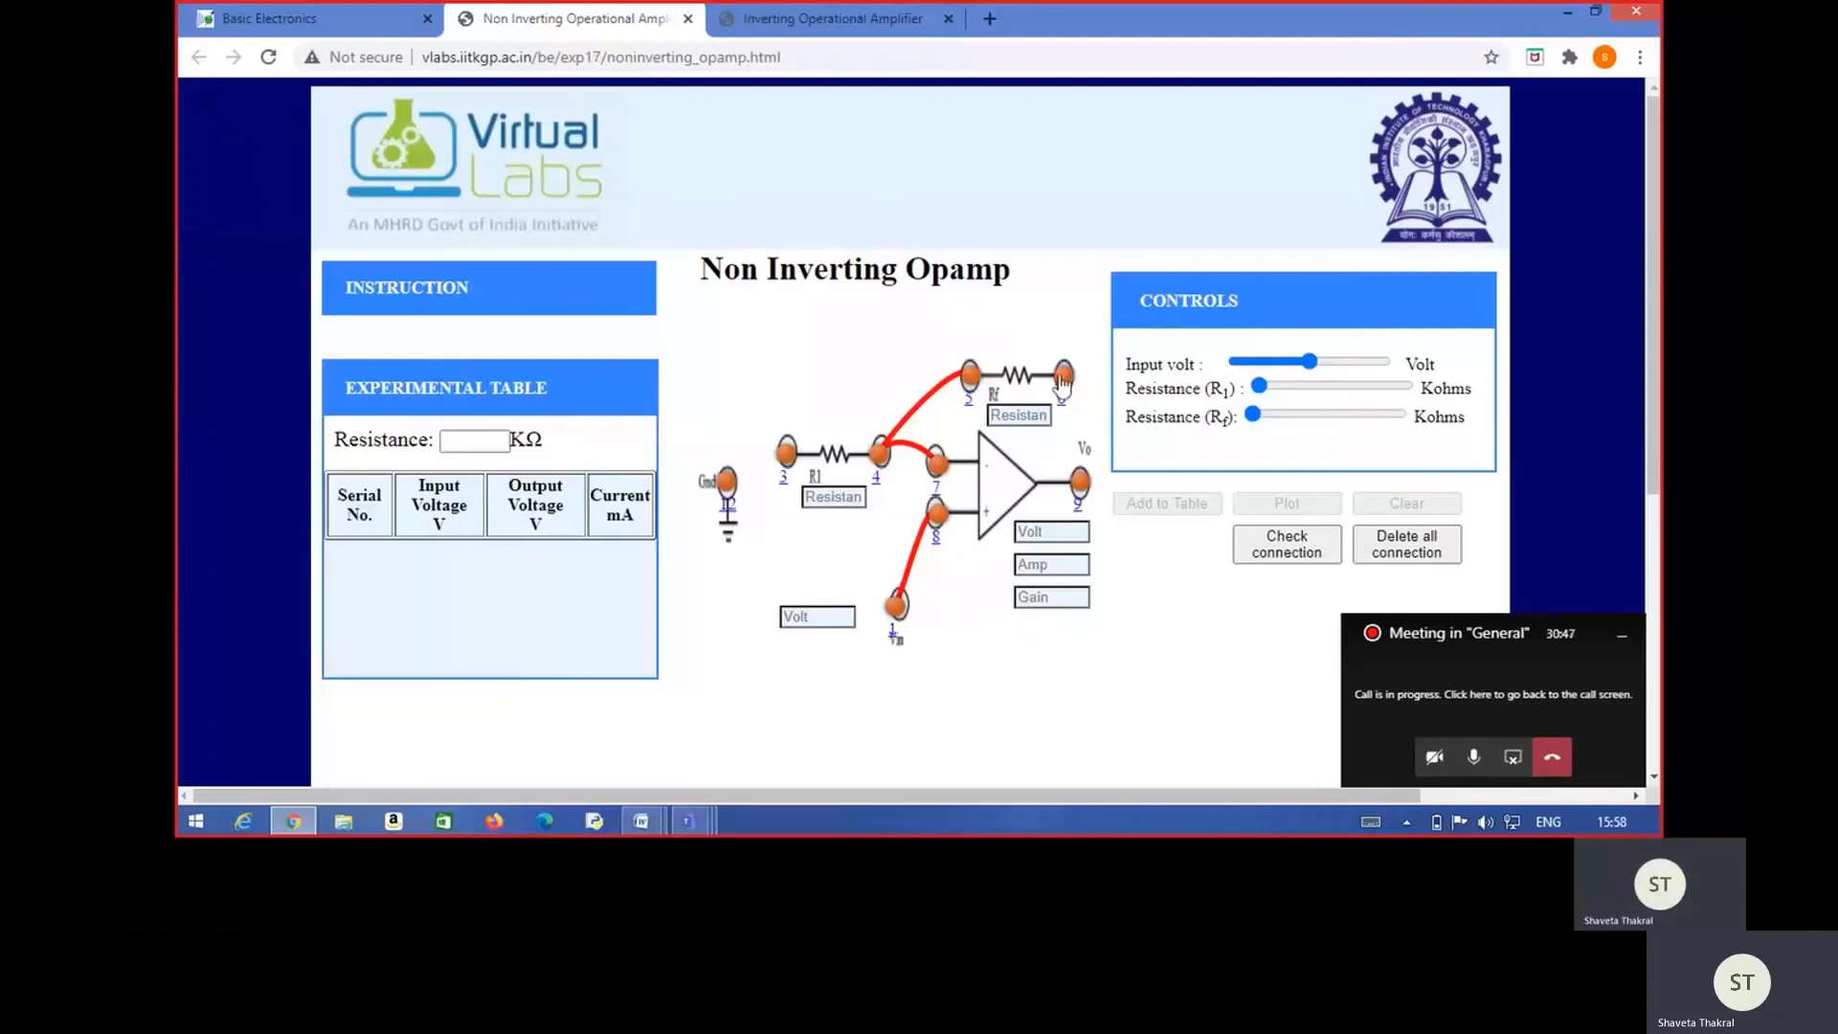
pyautogui.moveTo(1061, 383); pyautogui.dragTo(1082, 479)
pyautogui.moveTo(786, 458); pyautogui.dragTo(730, 484)
pyautogui.click(1291, 548)
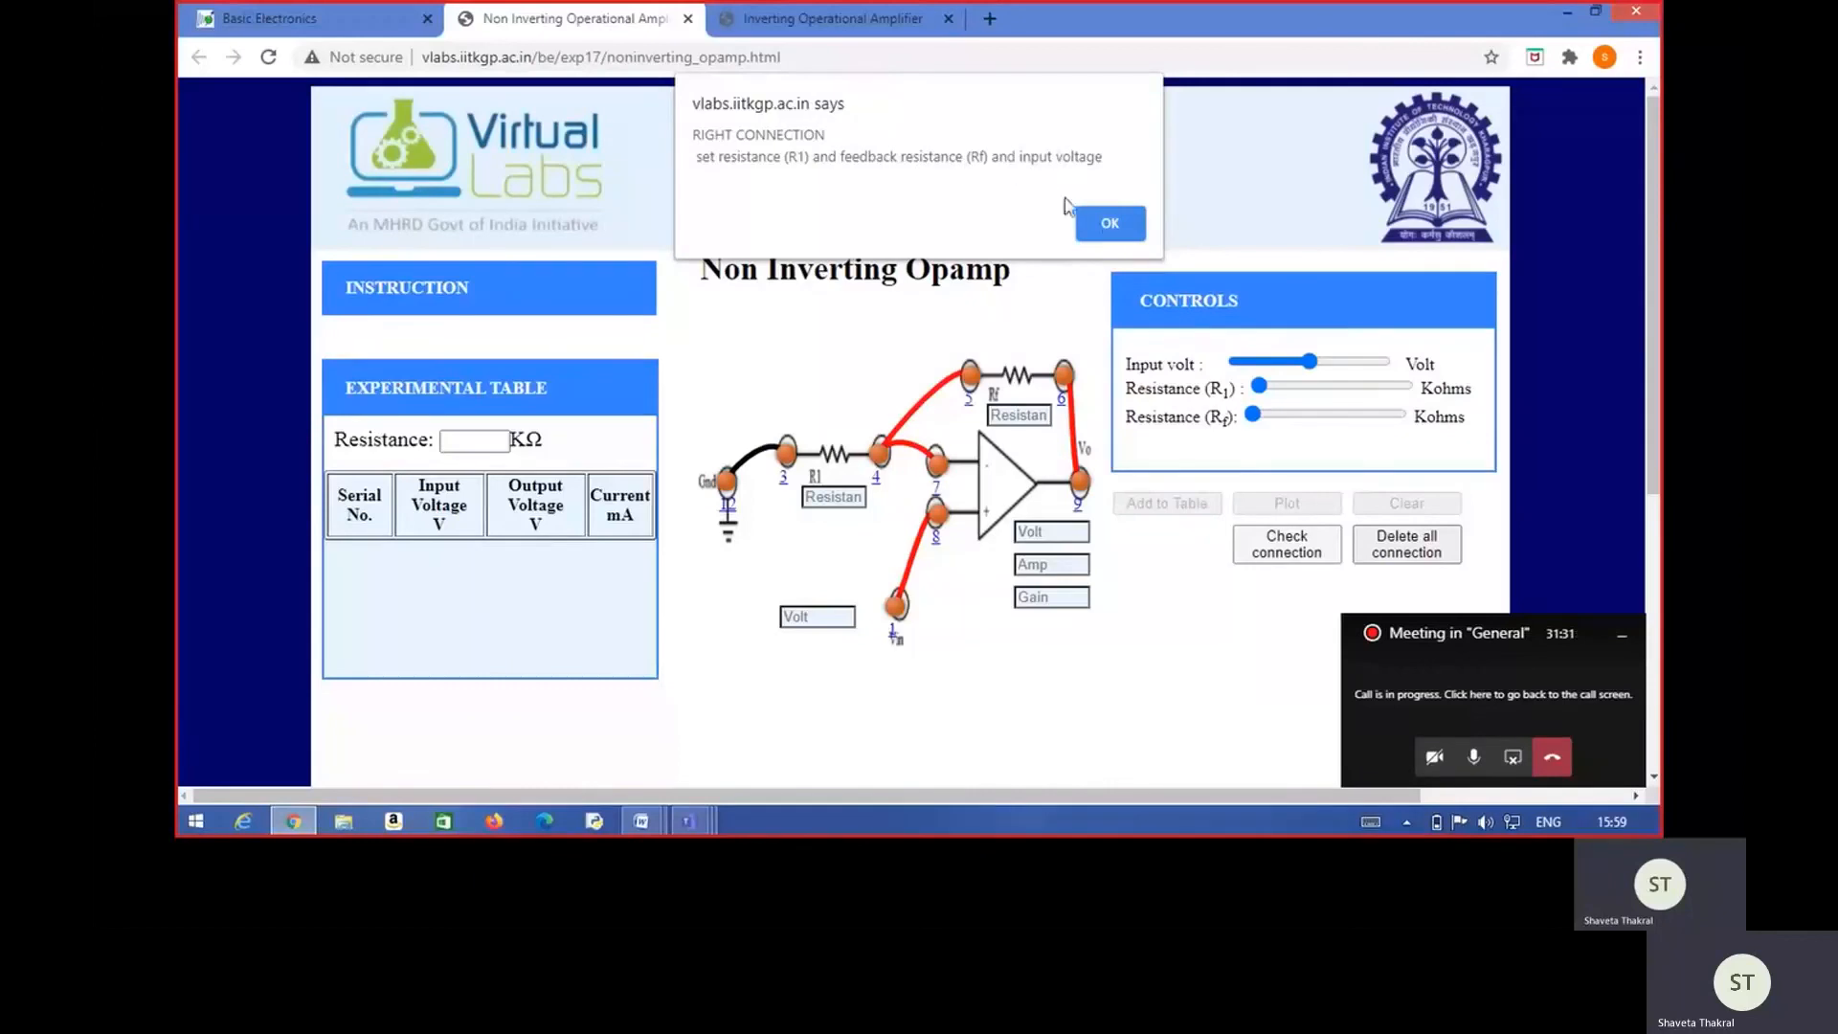
pyautogui.click(1107, 224)
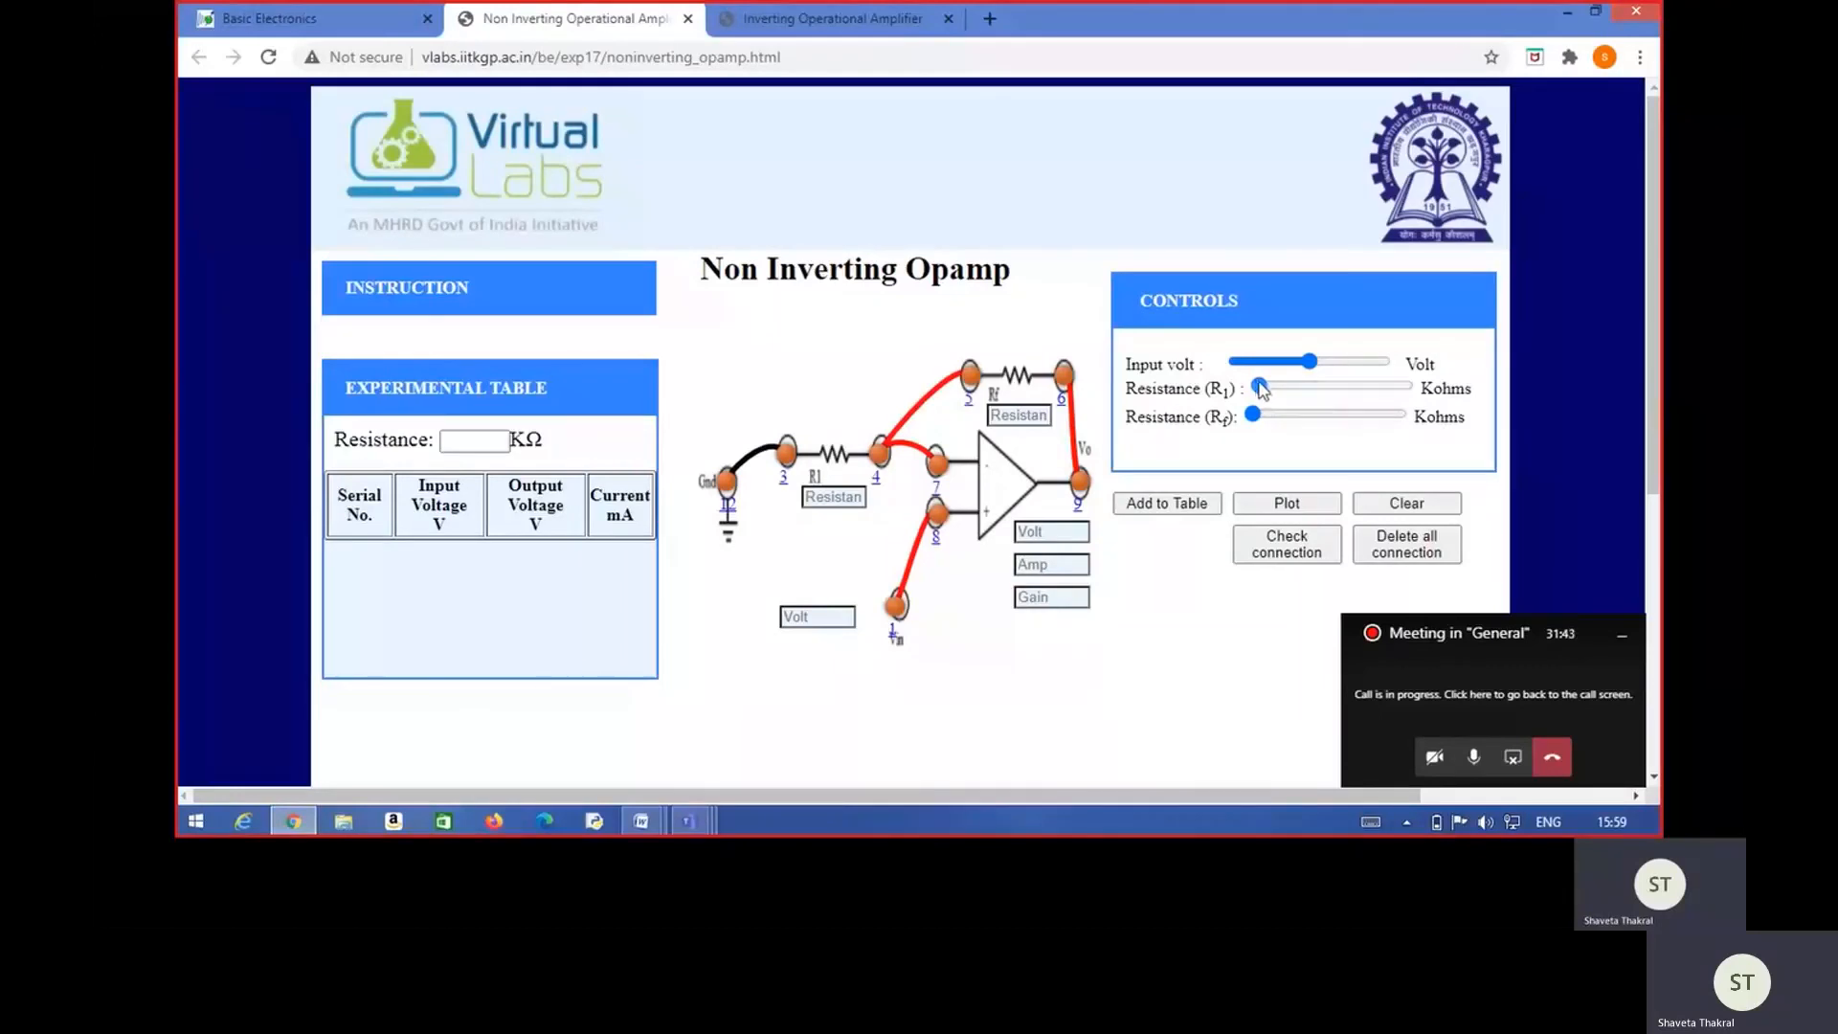
# Set R1 to 1 kilohm and Rf to 10 kilohms, and add the non-inverting reading for a -15 V input.
pyautogui.moveTo(1262, 388); pyautogui.dragTo(1263, 393)
pyautogui.moveTo(1256, 421)
pyautogui.mouseDown()
pyautogui.moveTo(1279, 414)
pyautogui.moveTo(1268, 428)
pyautogui.mouseUp()
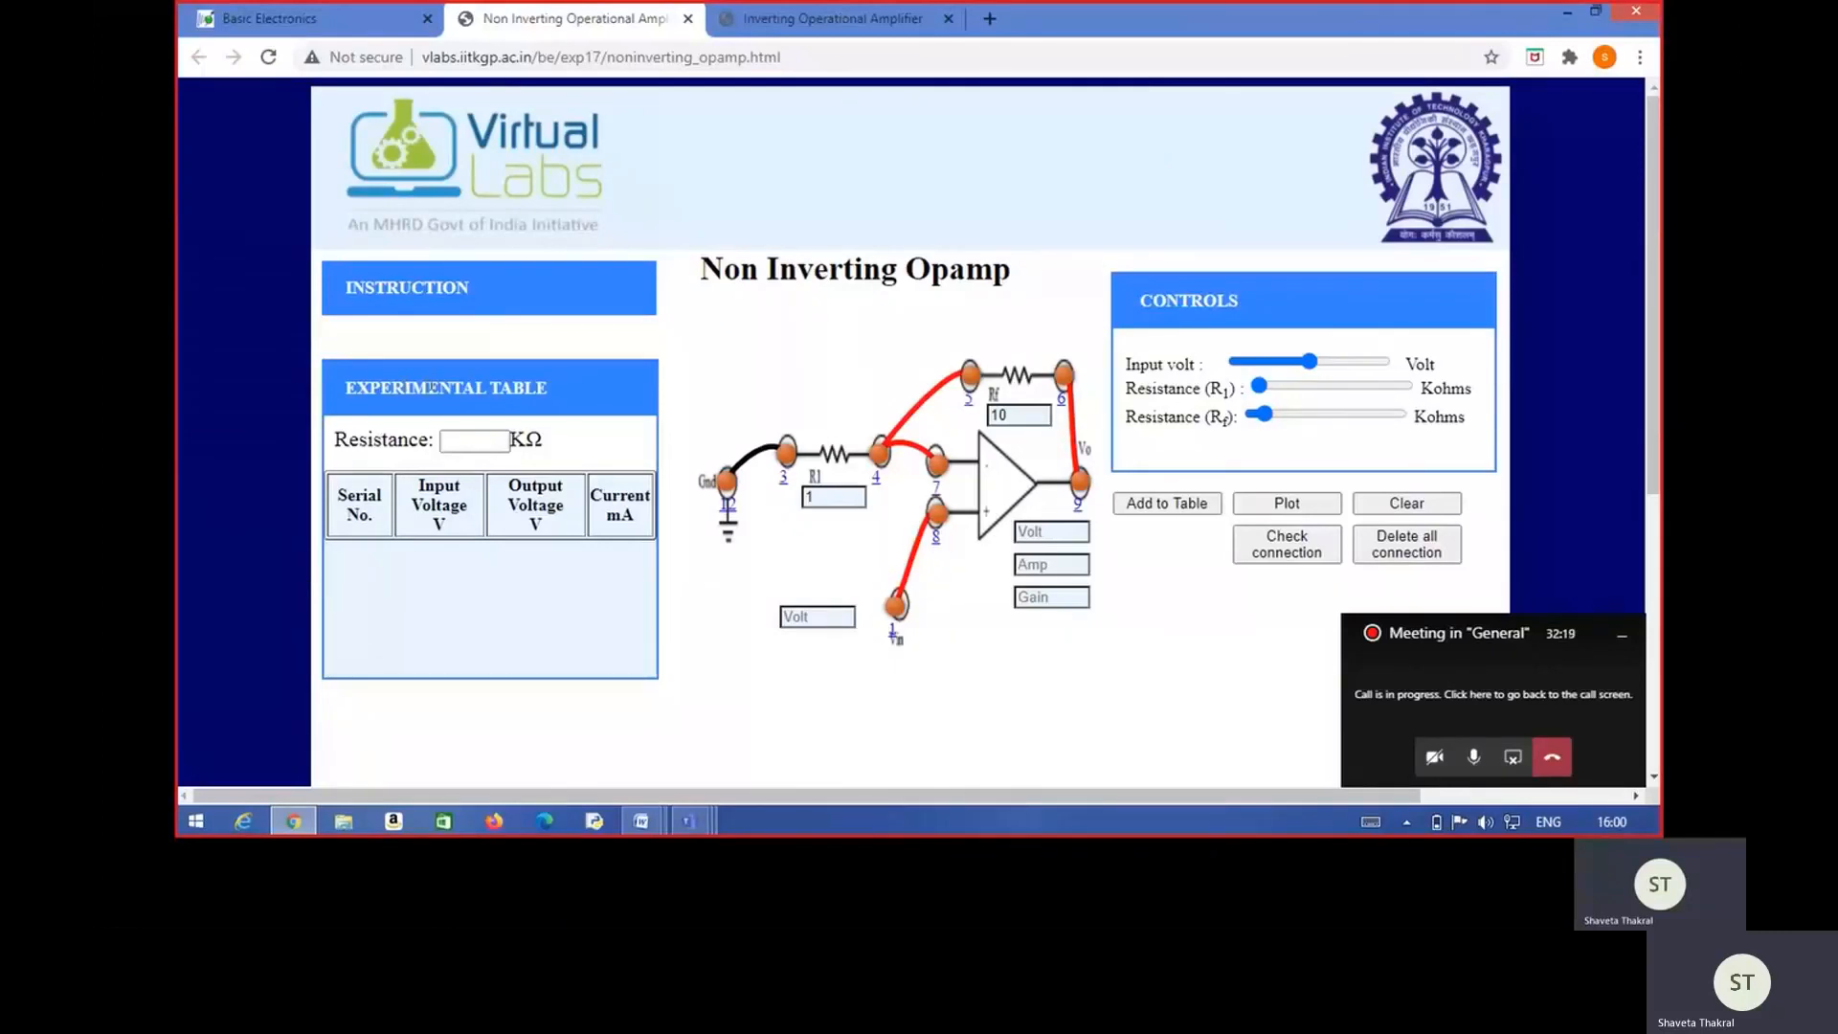
pyautogui.moveTo(1309, 362); pyautogui.dragTo(1236, 363)
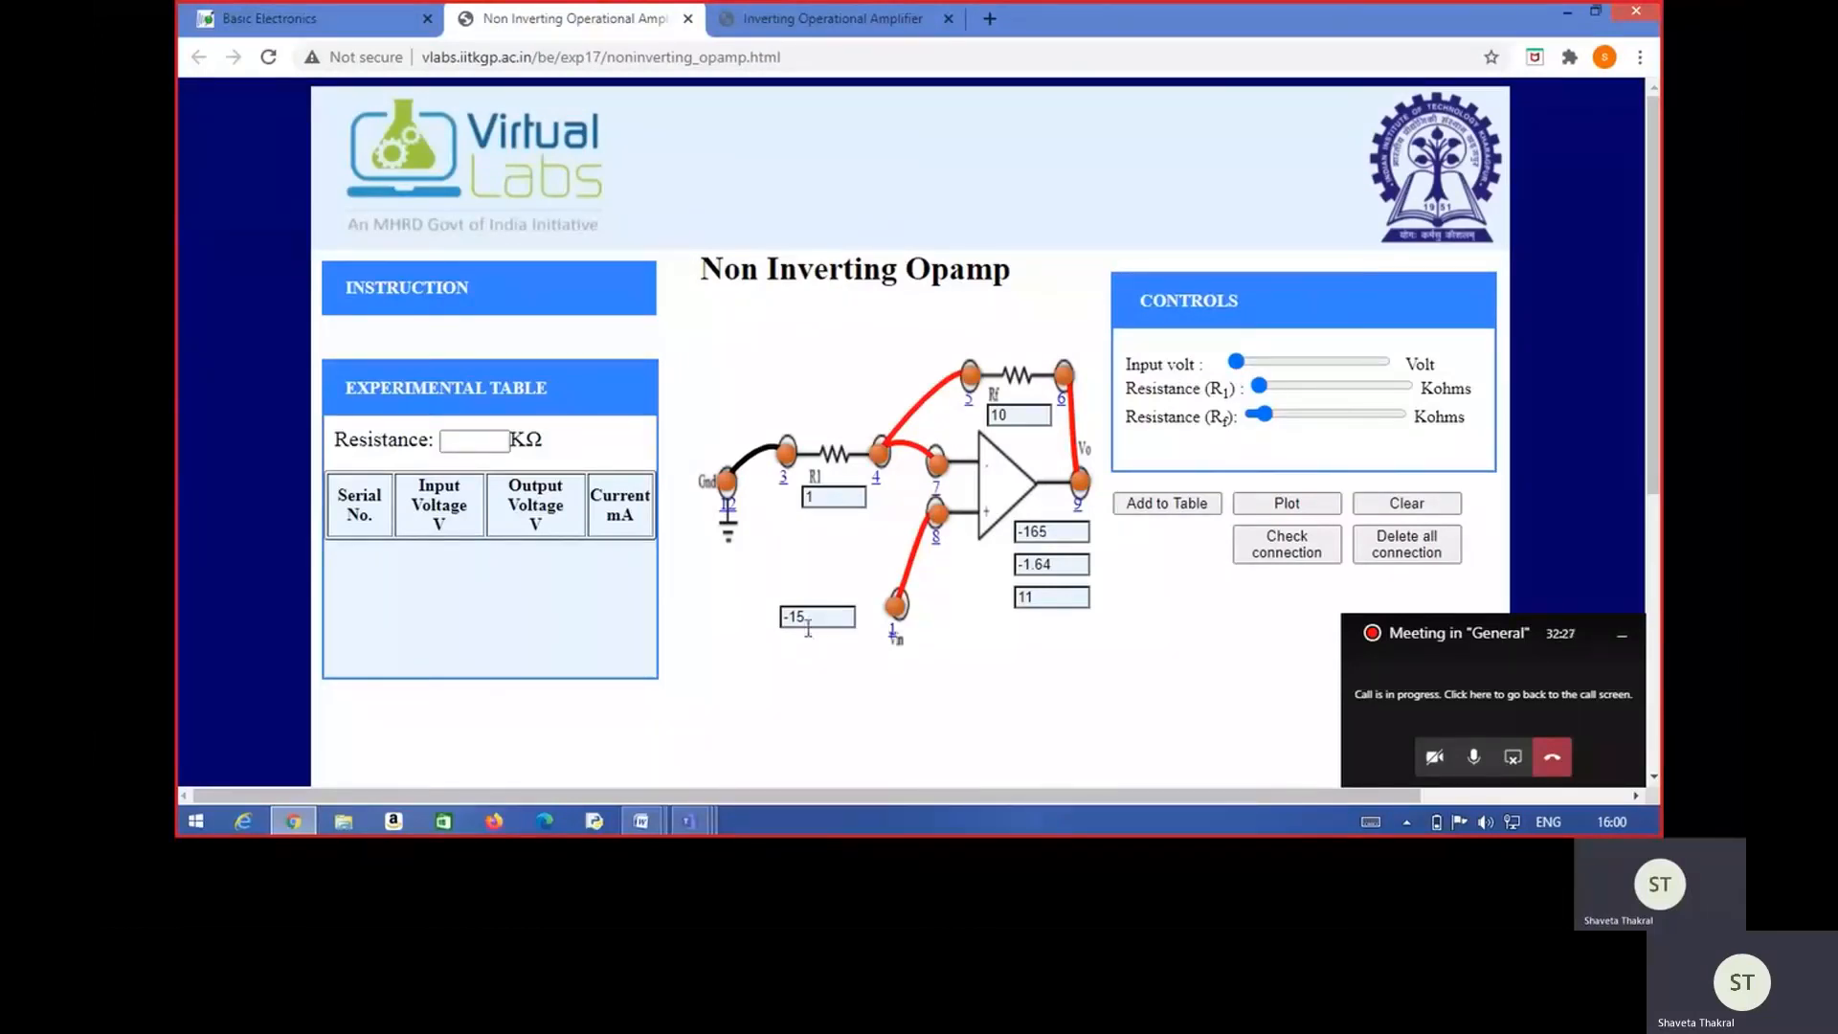
pyautogui.click(1178, 511)
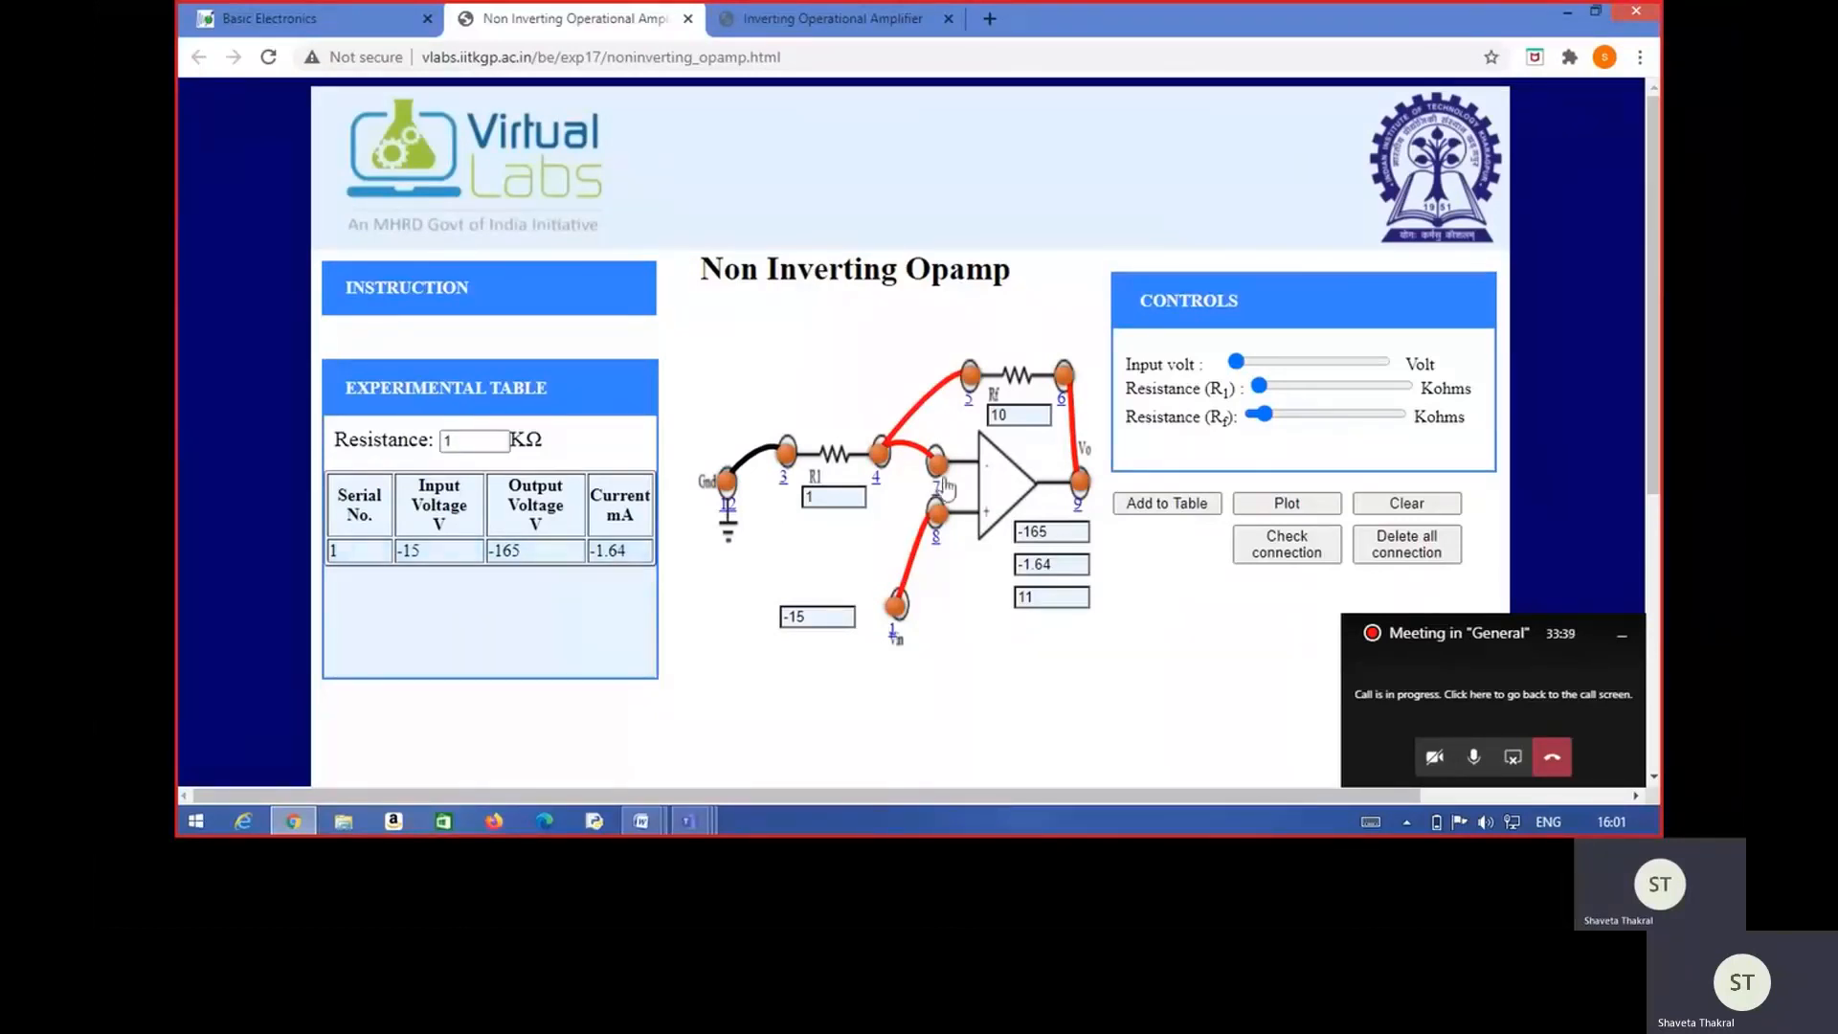
# Add non-inverting op-amp readings to the table for input voltages of -13, -11, -9 and -7 V.
pyautogui.click(1239, 365)
pyautogui.moveTo(1244, 369); pyautogui.dragTo(1247, 370)
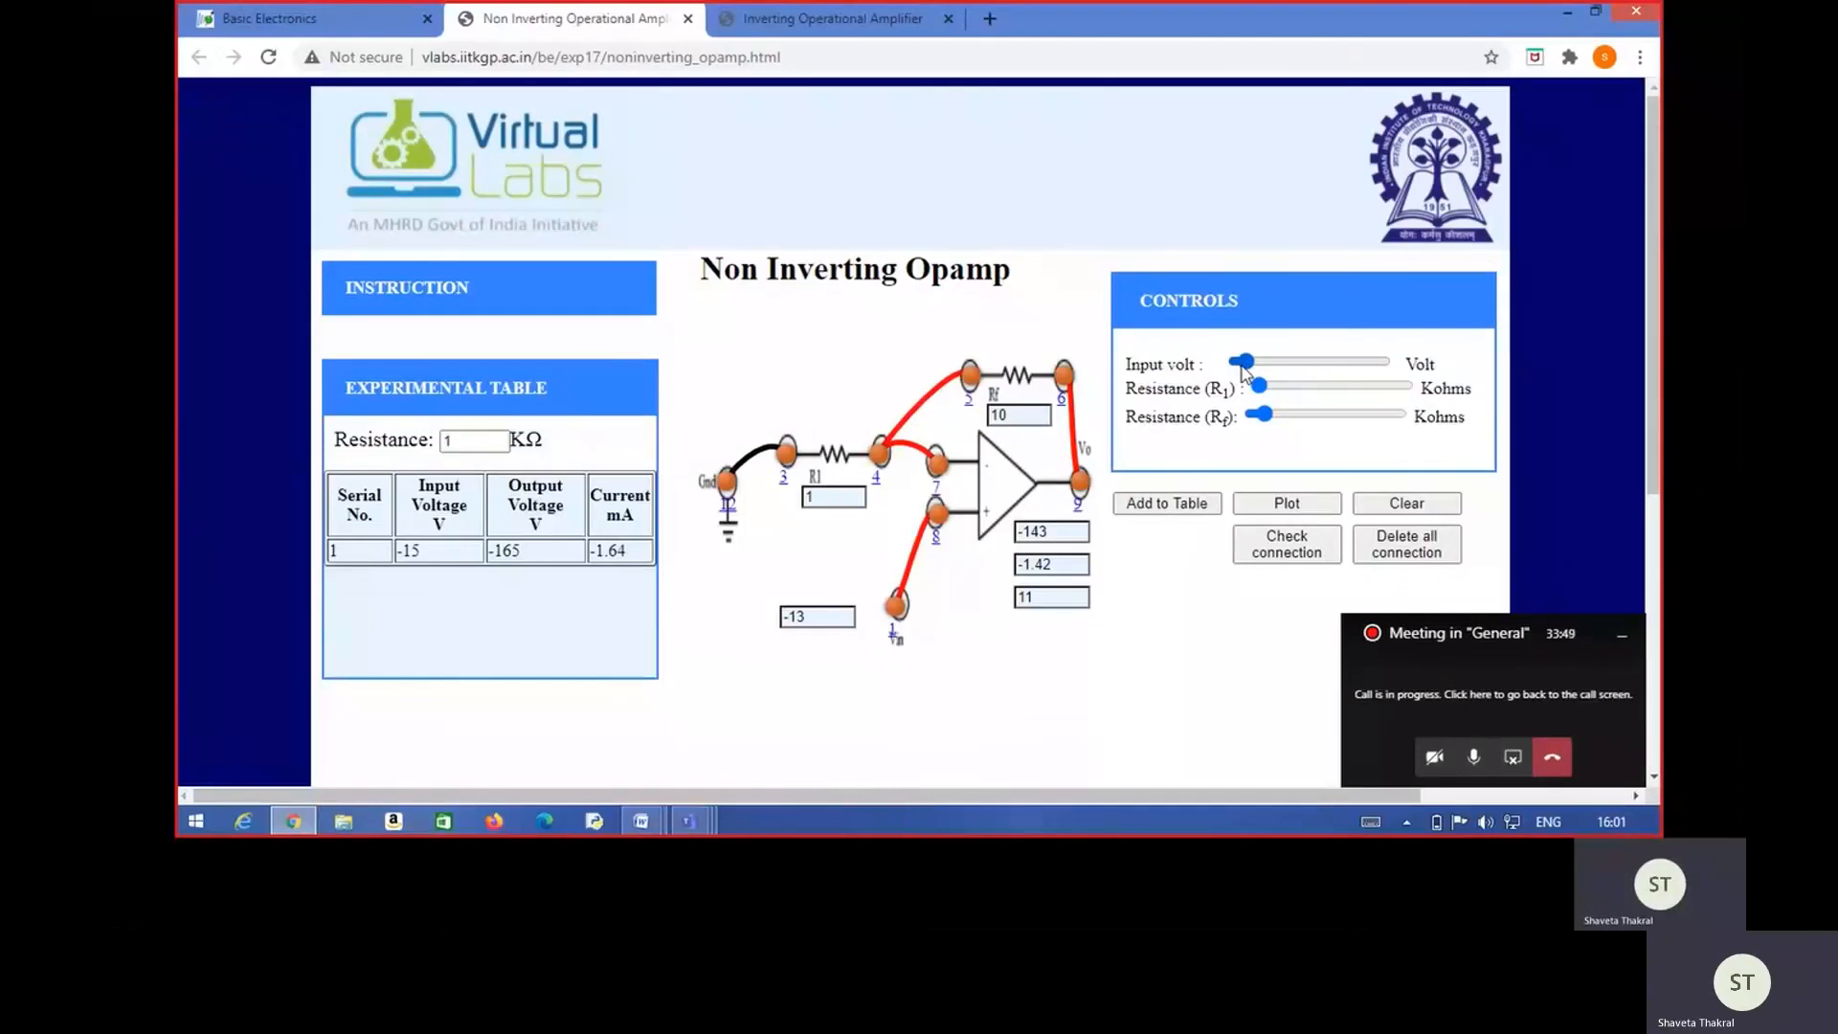
pyautogui.click(1152, 507)
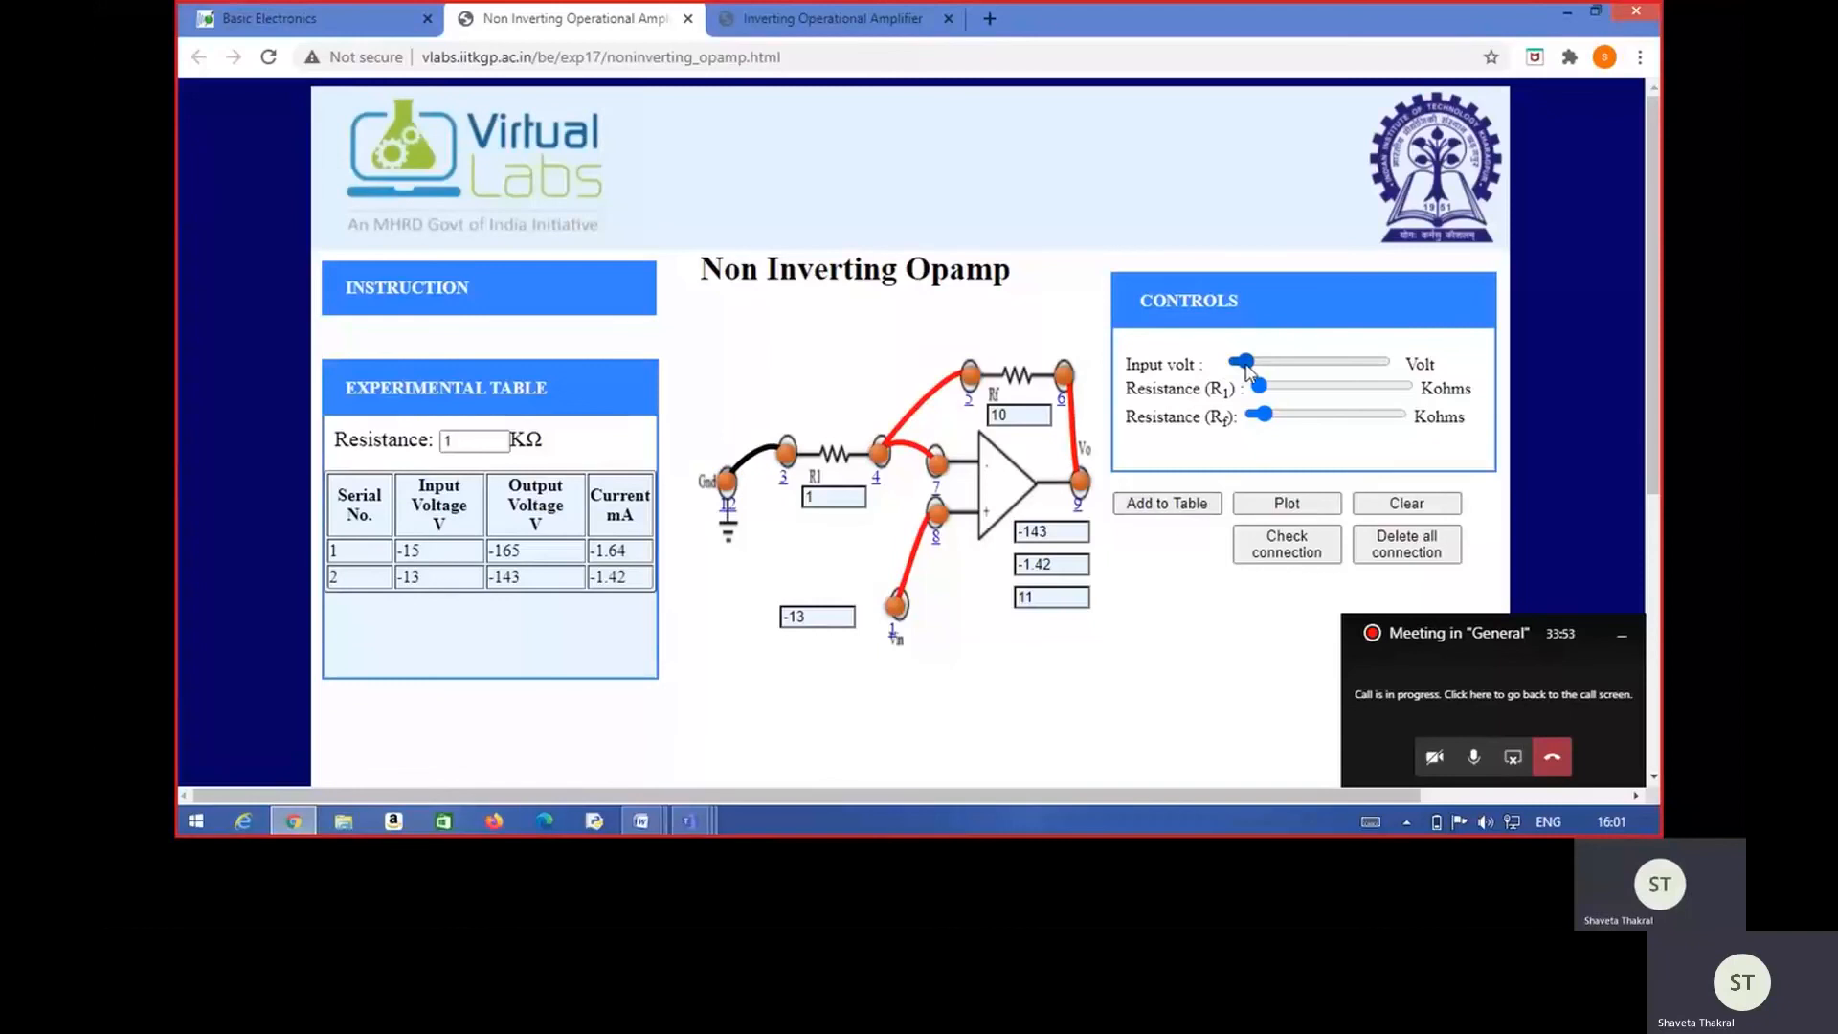
pyautogui.moveTo(1246, 363); pyautogui.dragTo(1250, 364)
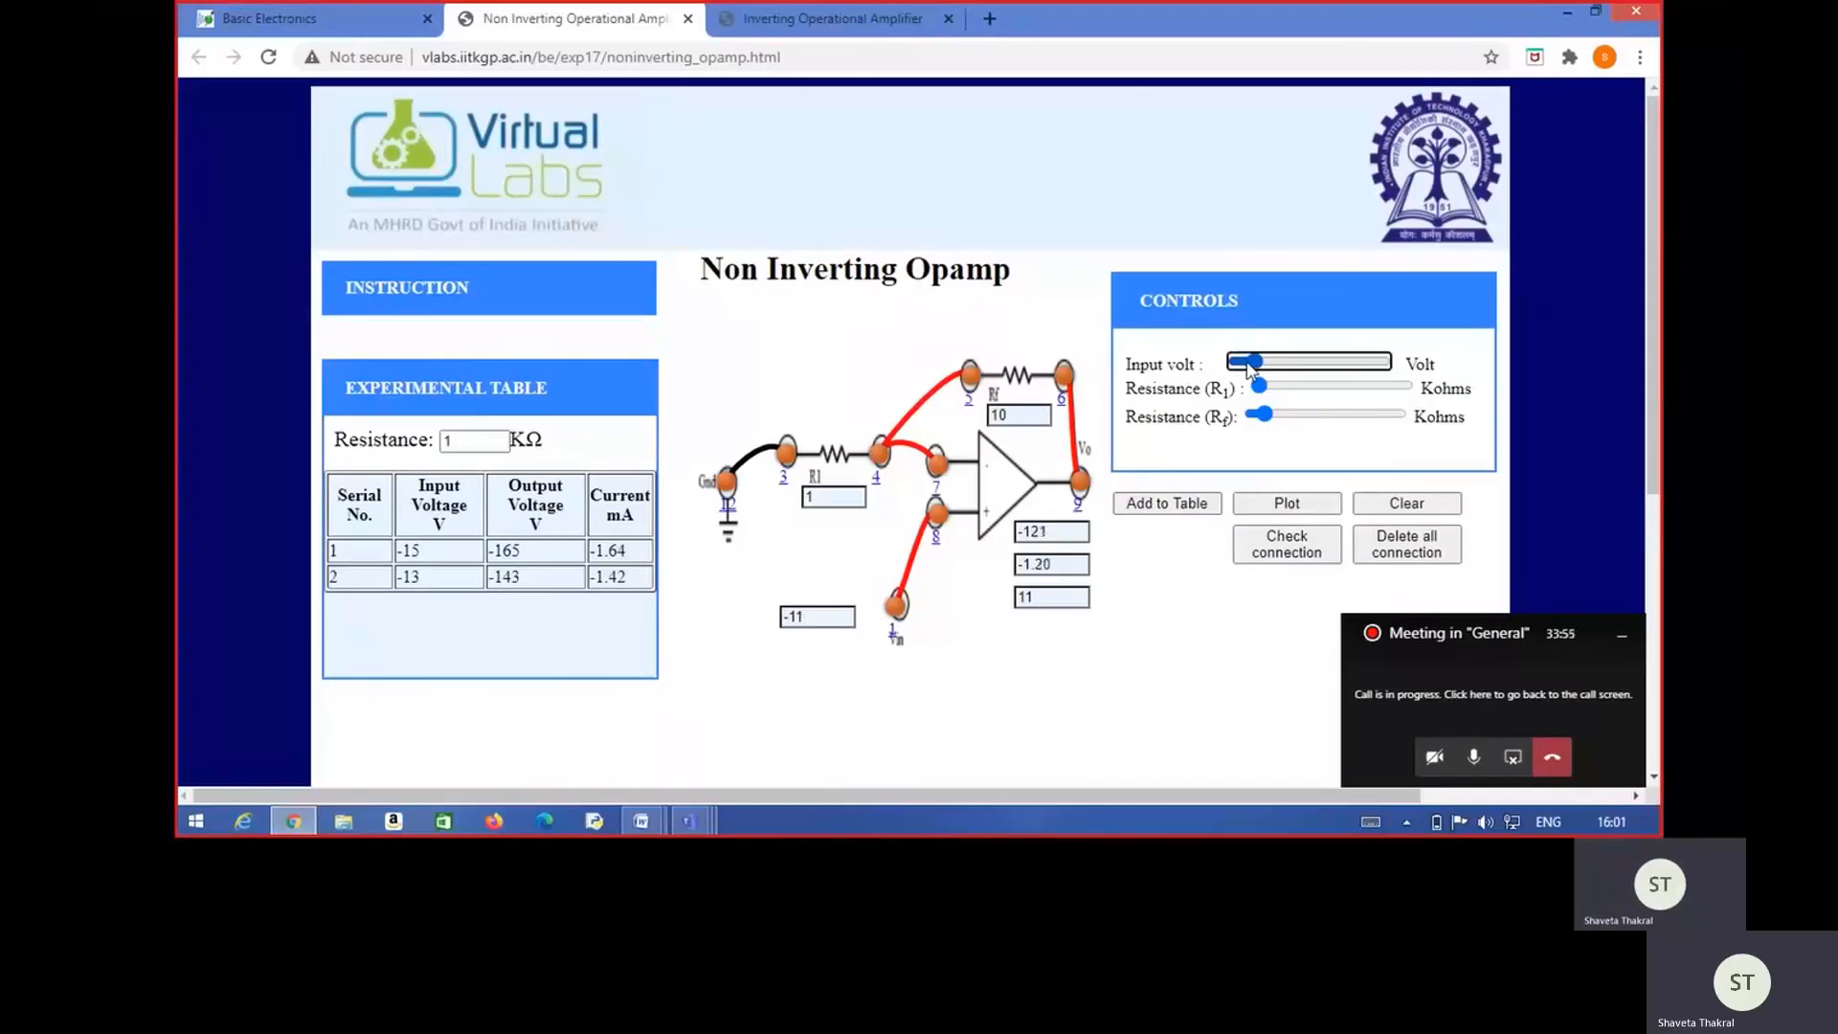
pyautogui.click(1161, 505)
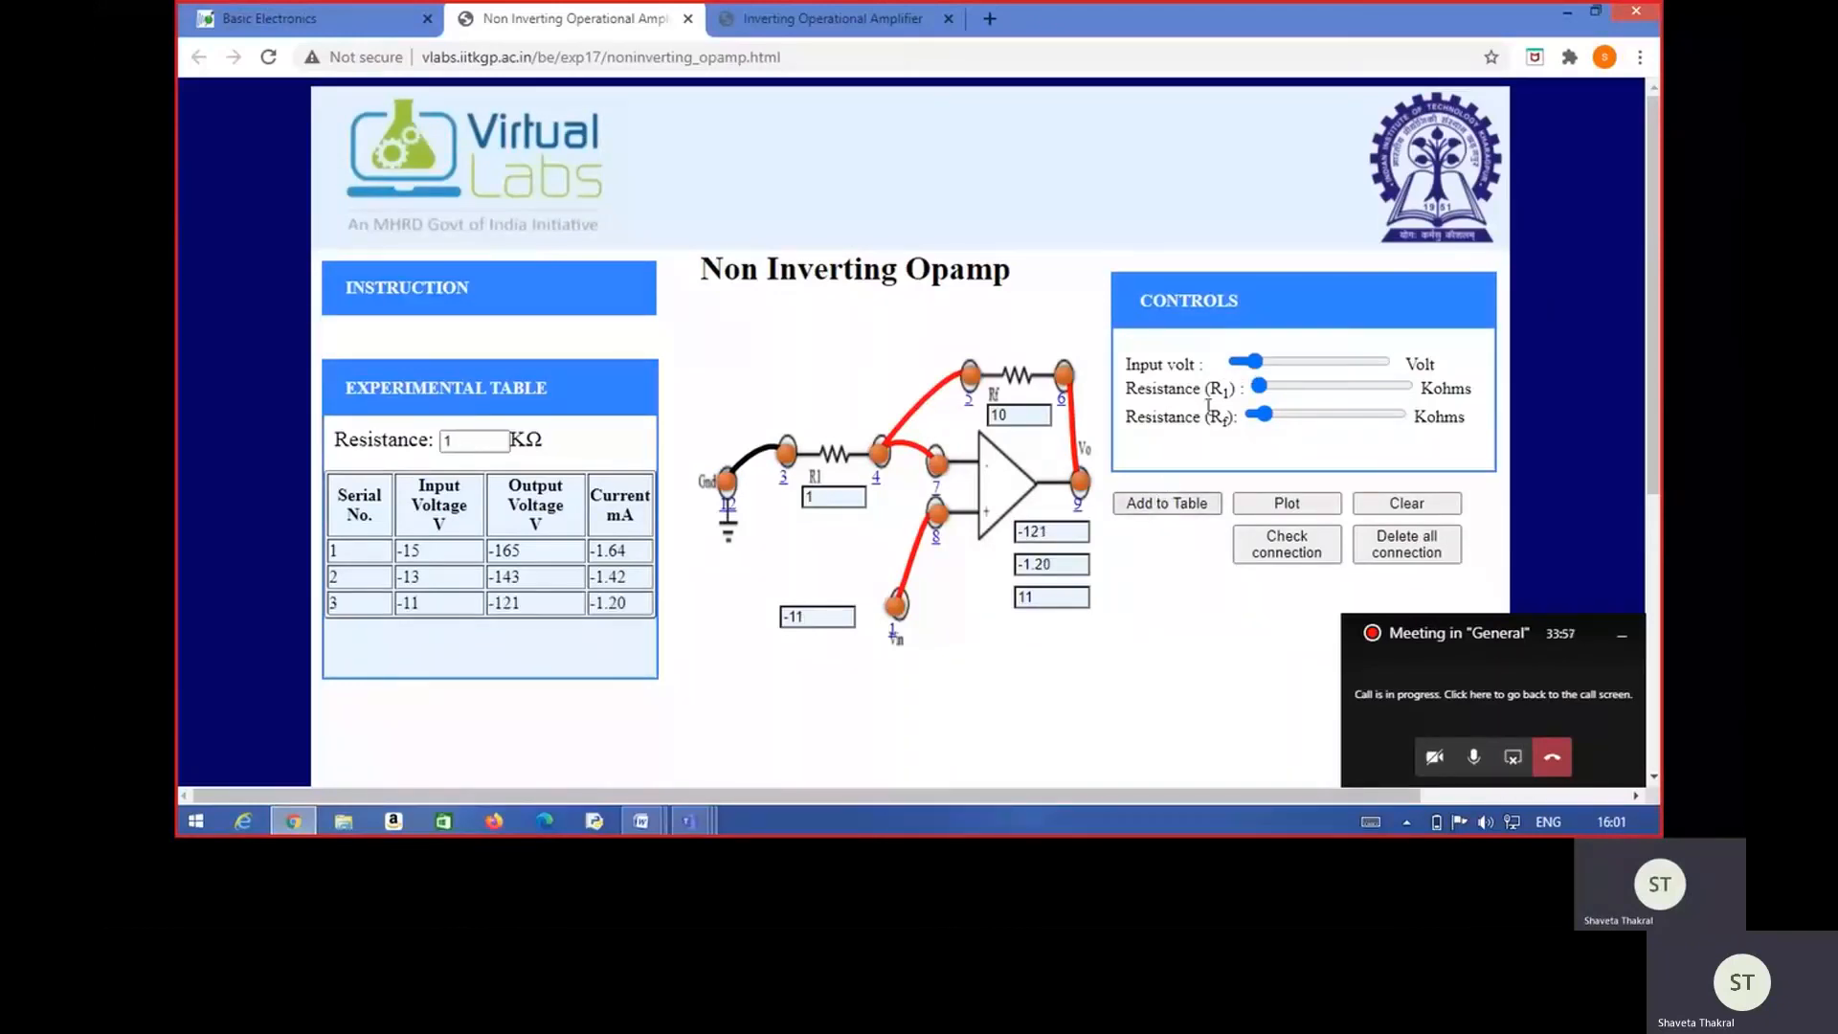
pyautogui.moveTo(1255, 368); pyautogui.dragTo(1266, 365)
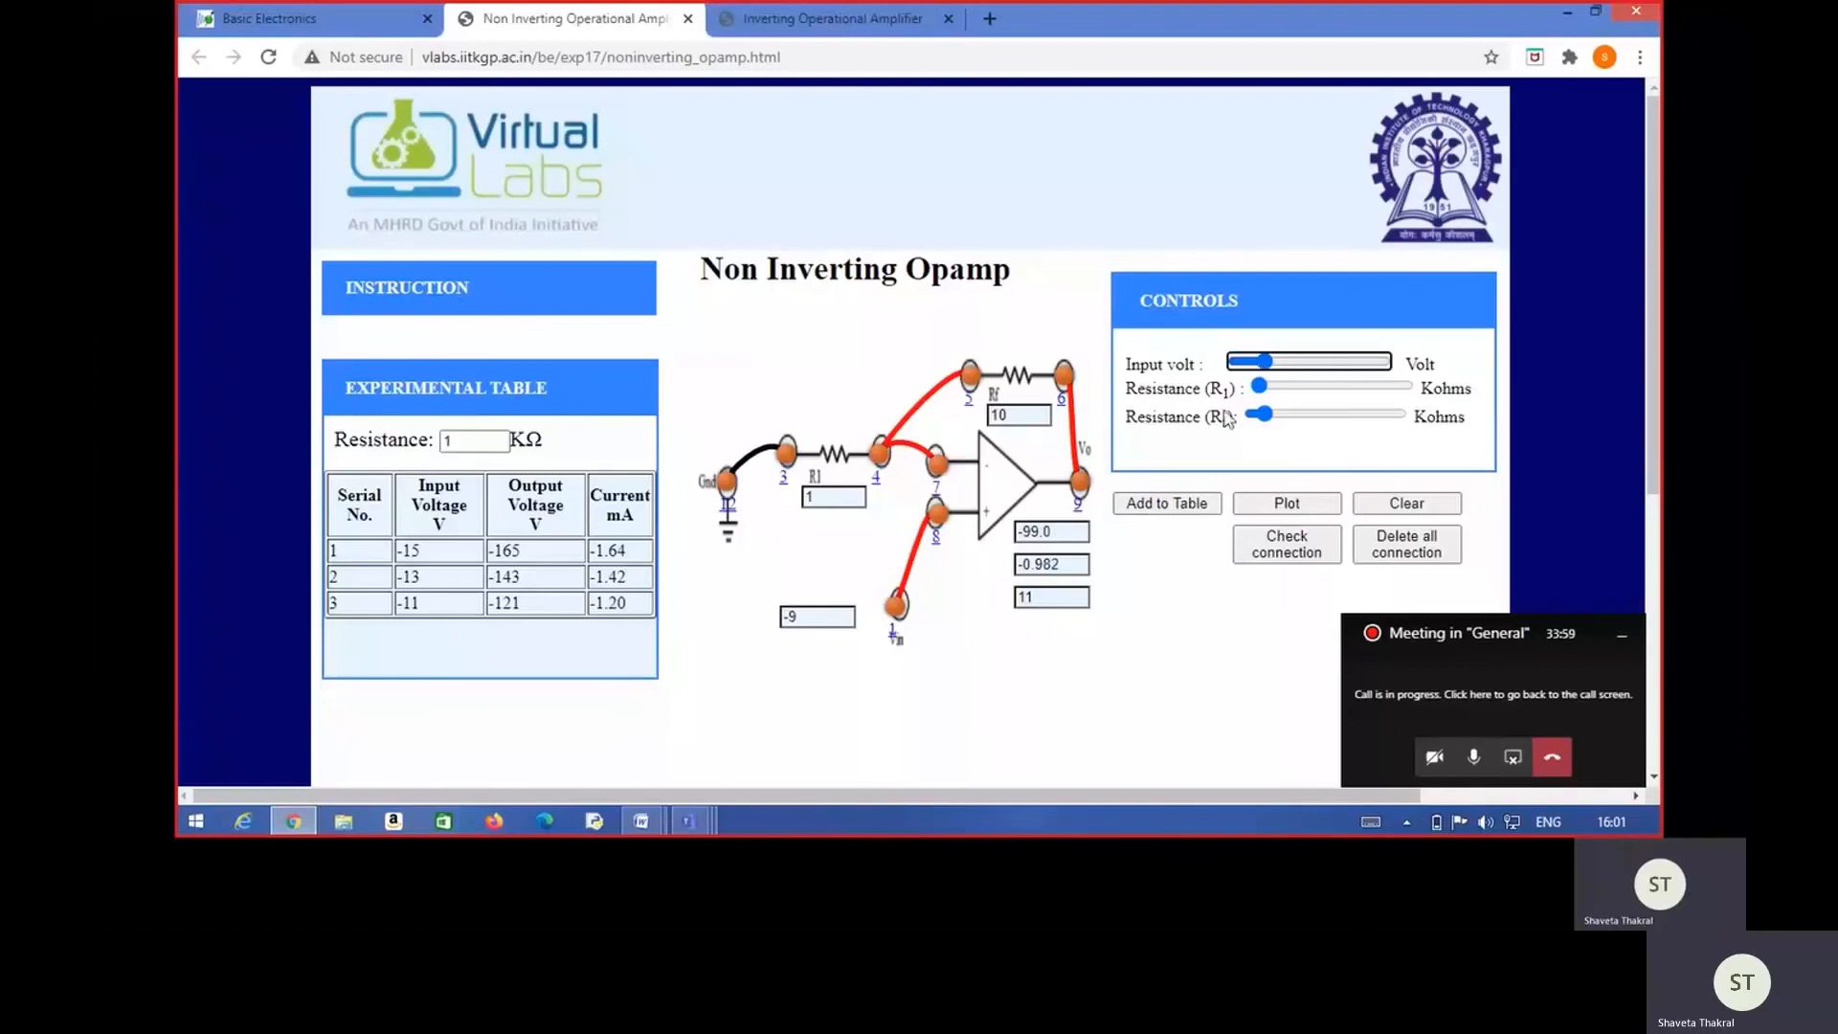
pyautogui.click(1187, 495)
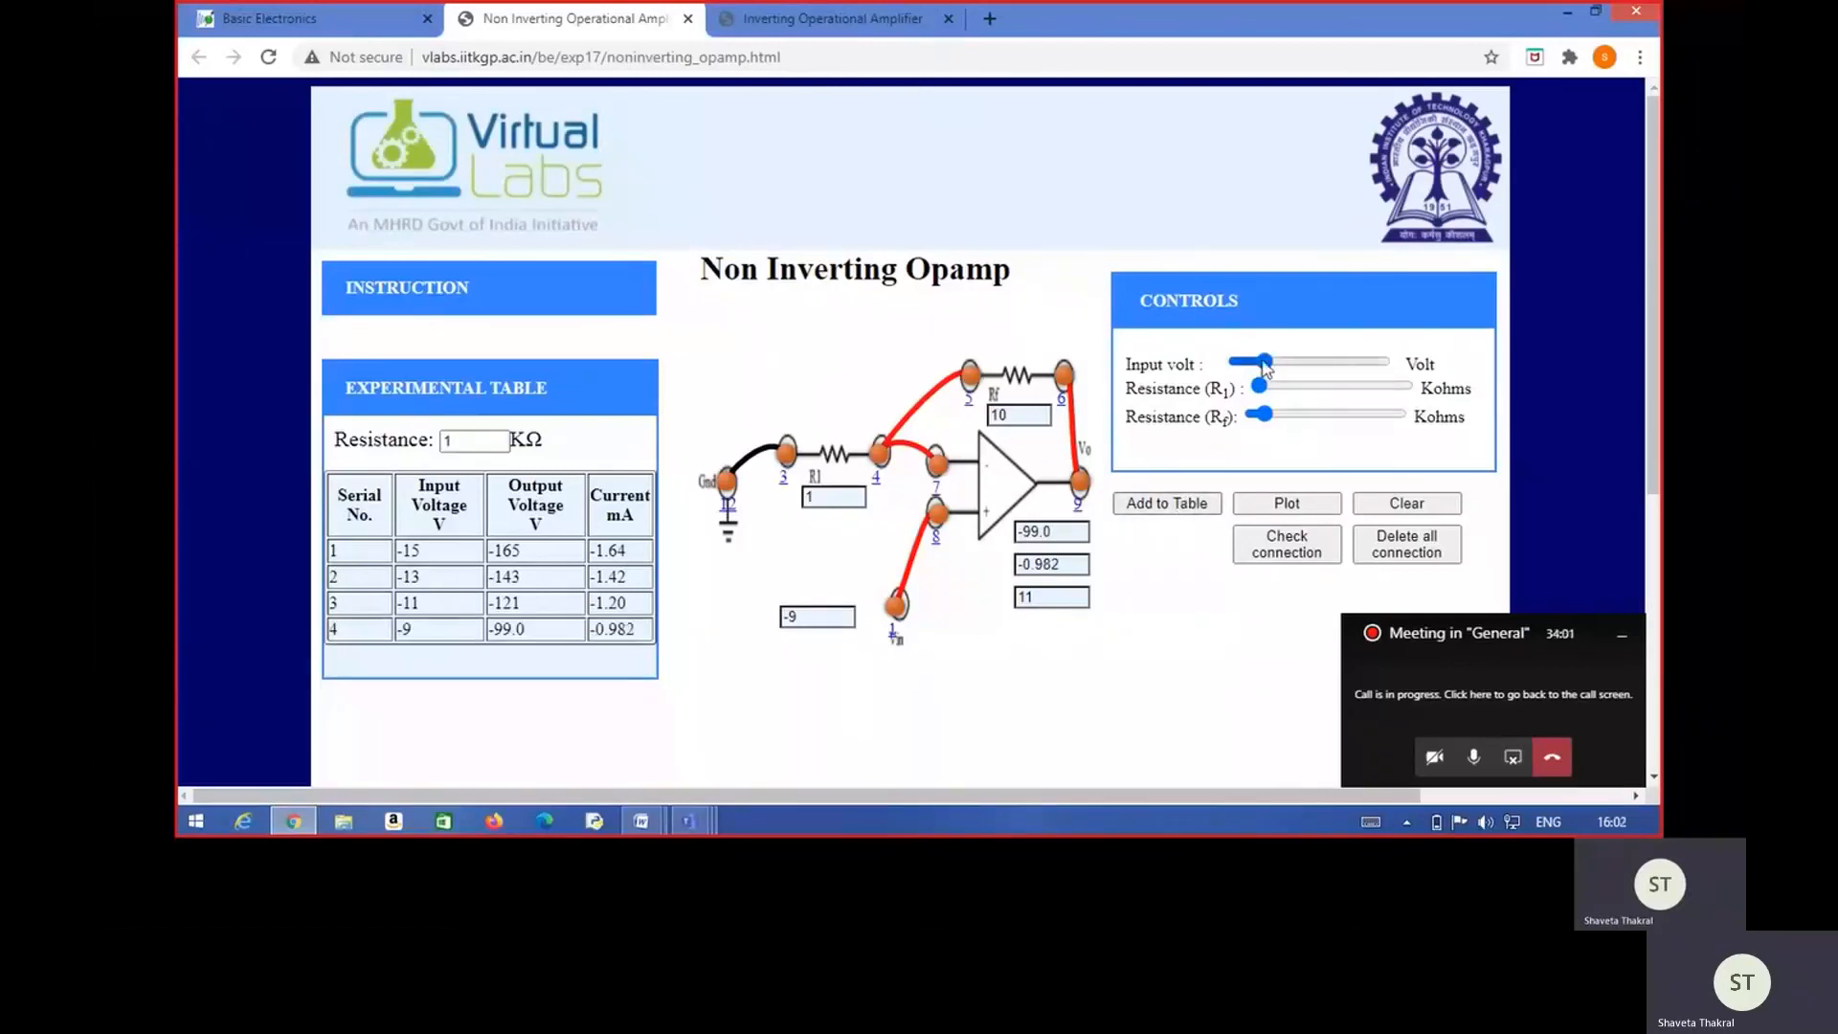
pyautogui.moveTo(1265, 367); pyautogui.dragTo(1276, 366)
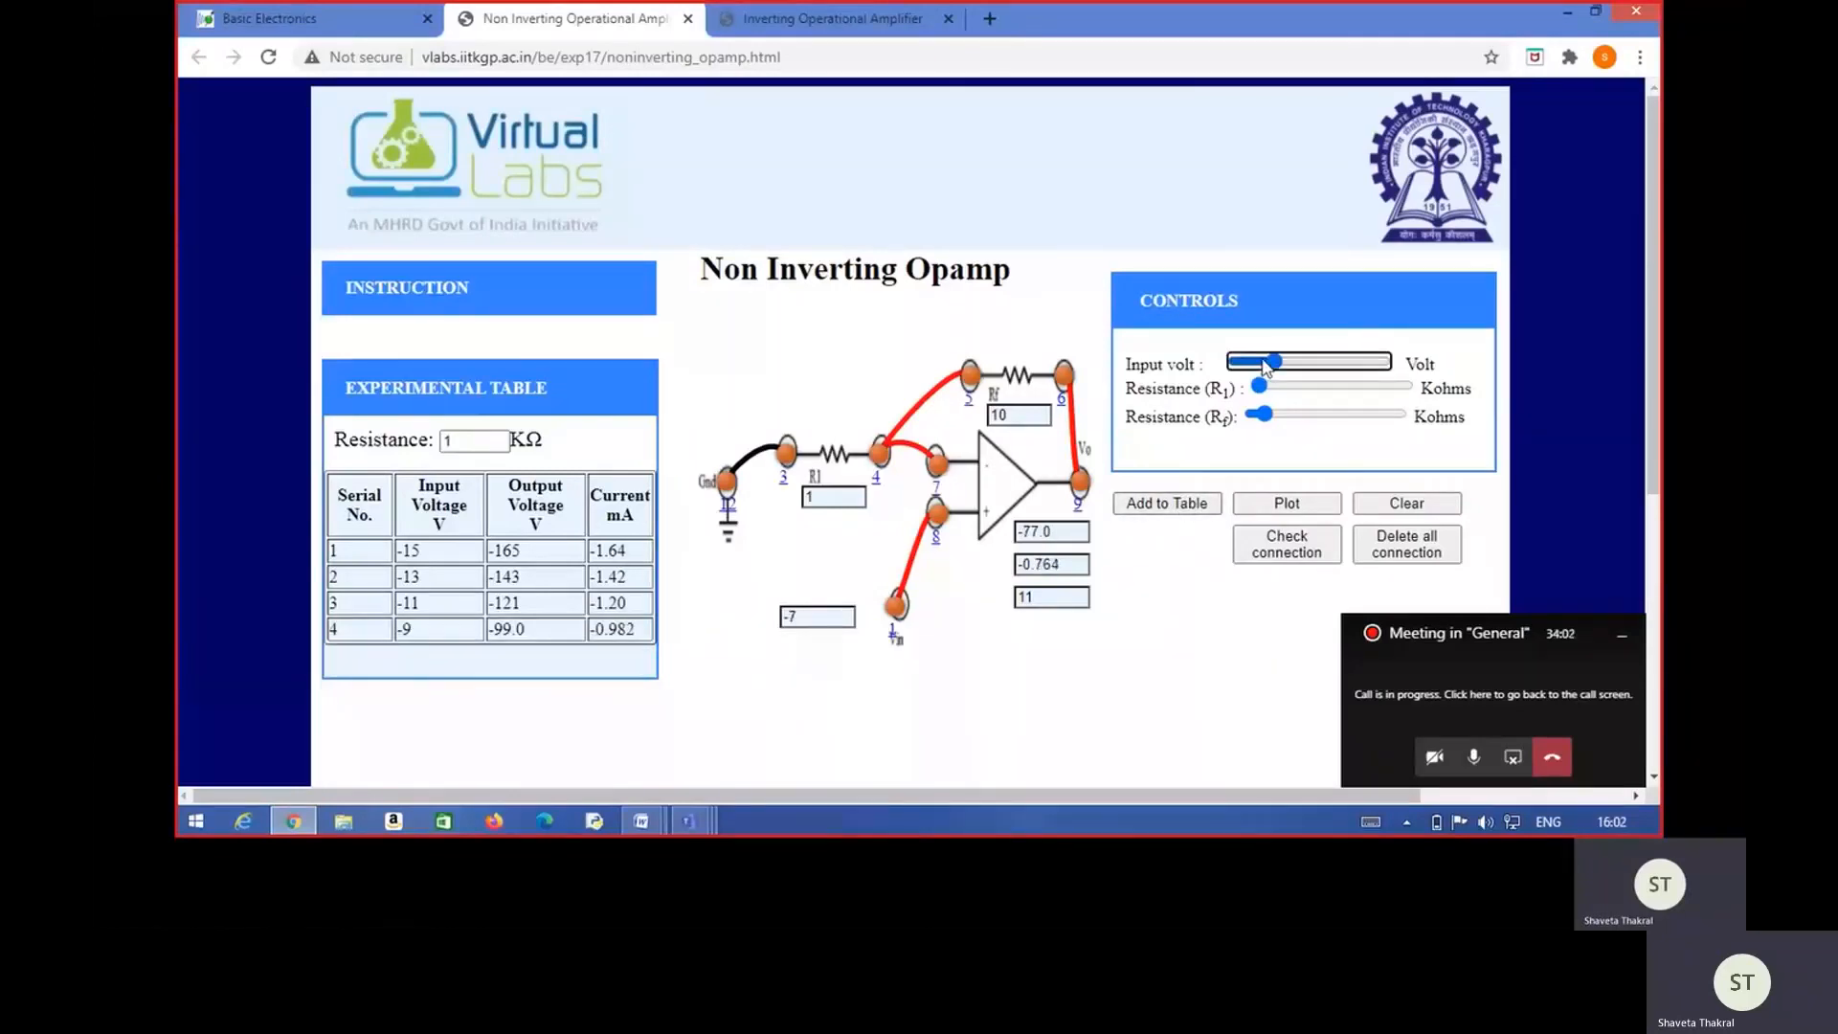
pyautogui.click(1182, 506)
# Add non-inverting op-amp readings for input voltages of -5, -3 and -1 V.
pyautogui.moveTo(1274, 362); pyautogui.dragTo(1285, 362)
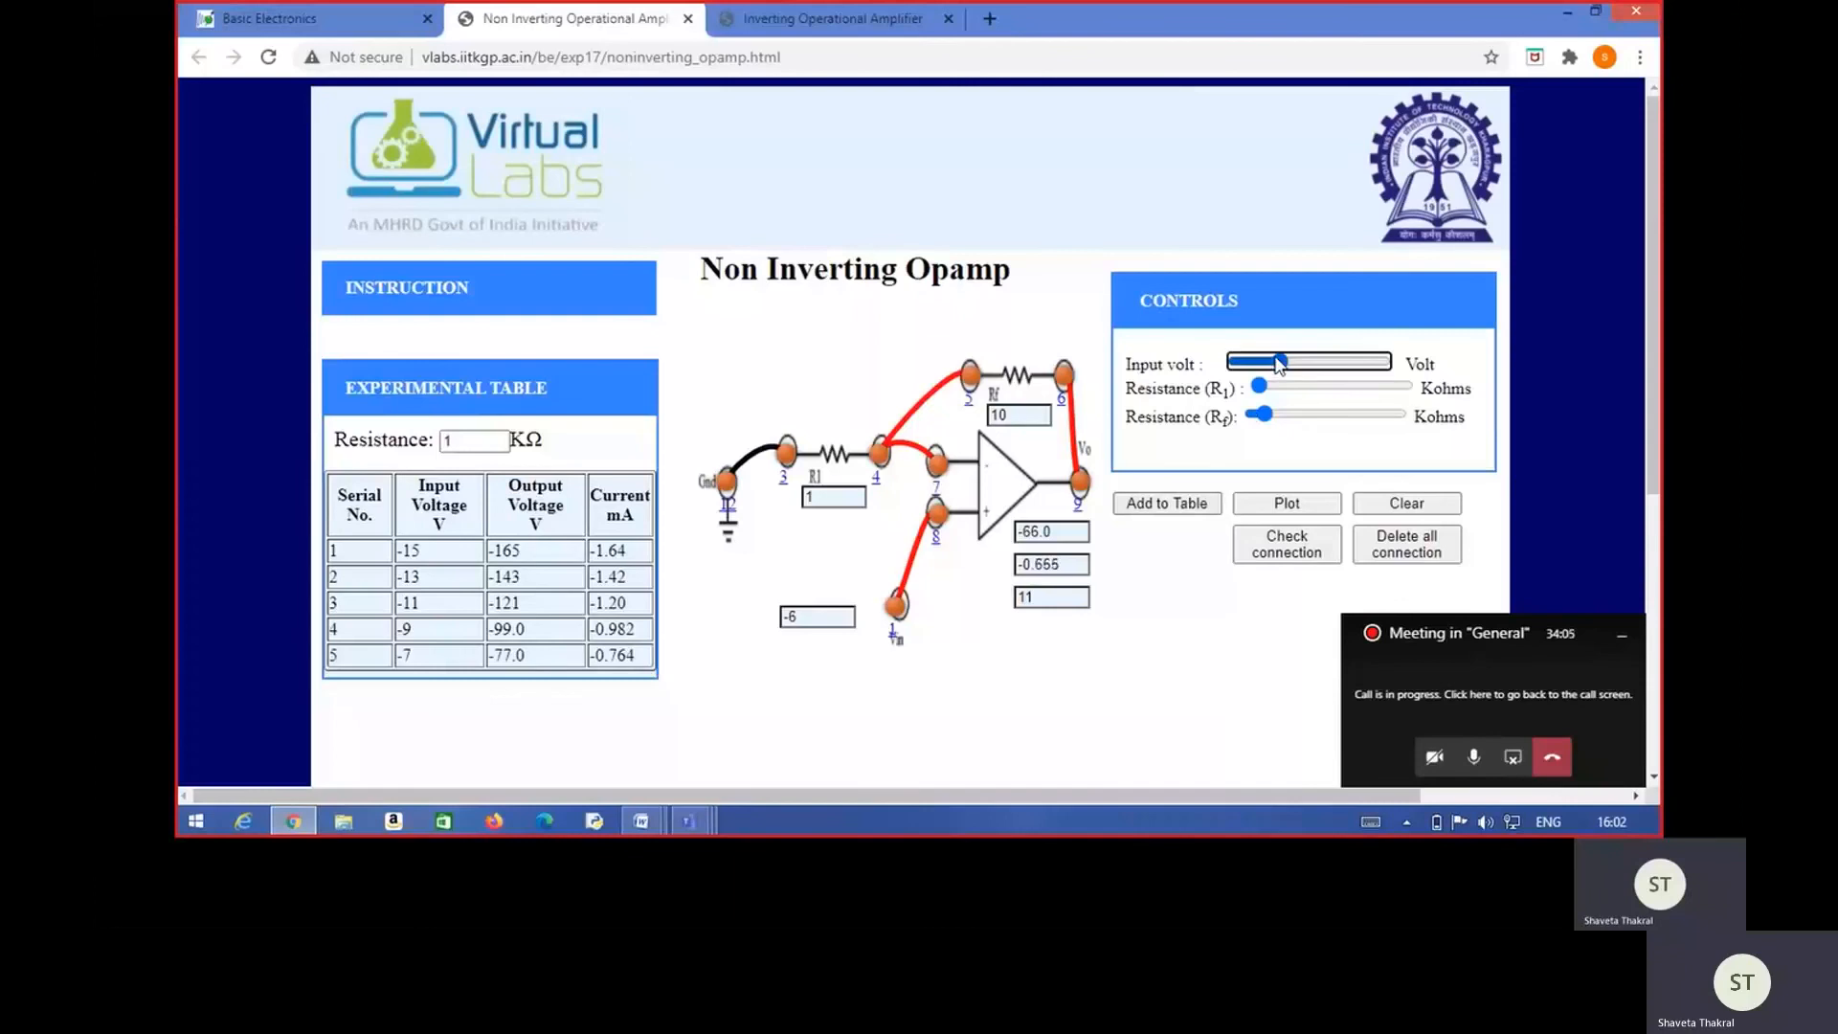
pyautogui.click(1188, 502)
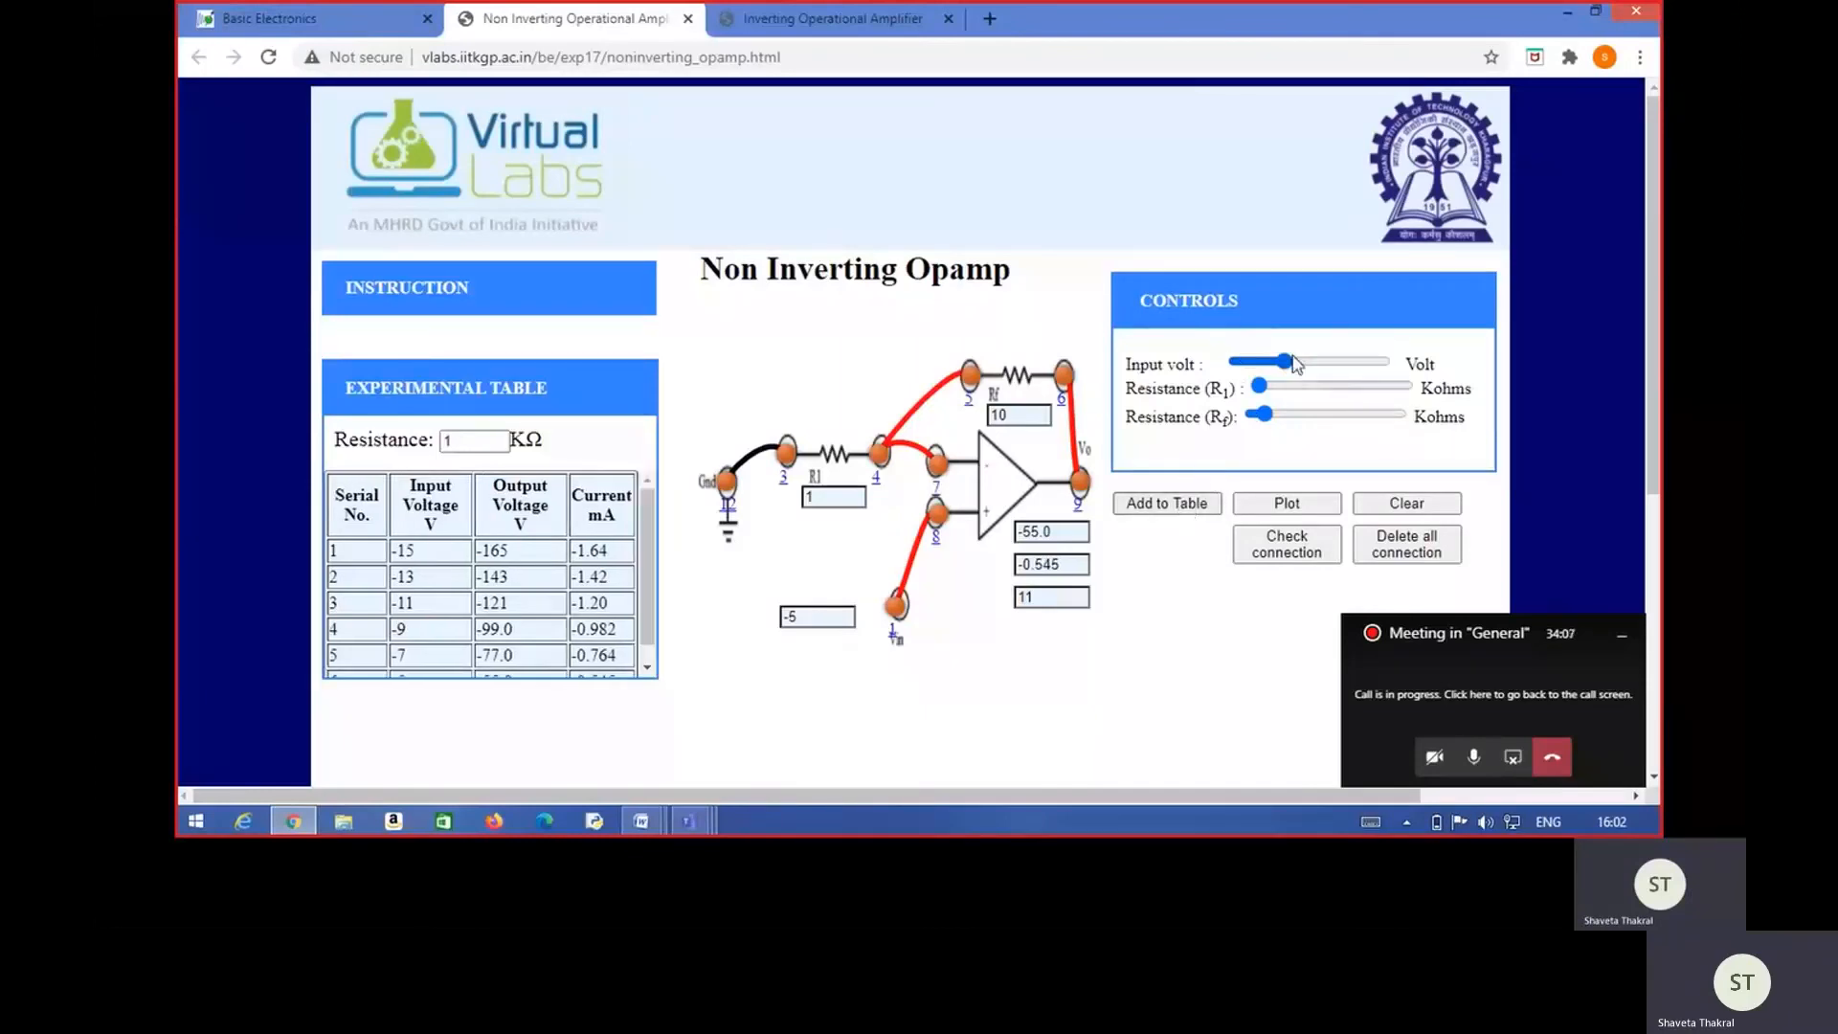
pyautogui.moveTo(1290, 364); pyautogui.dragTo(1304, 364)
pyautogui.click(1179, 505)
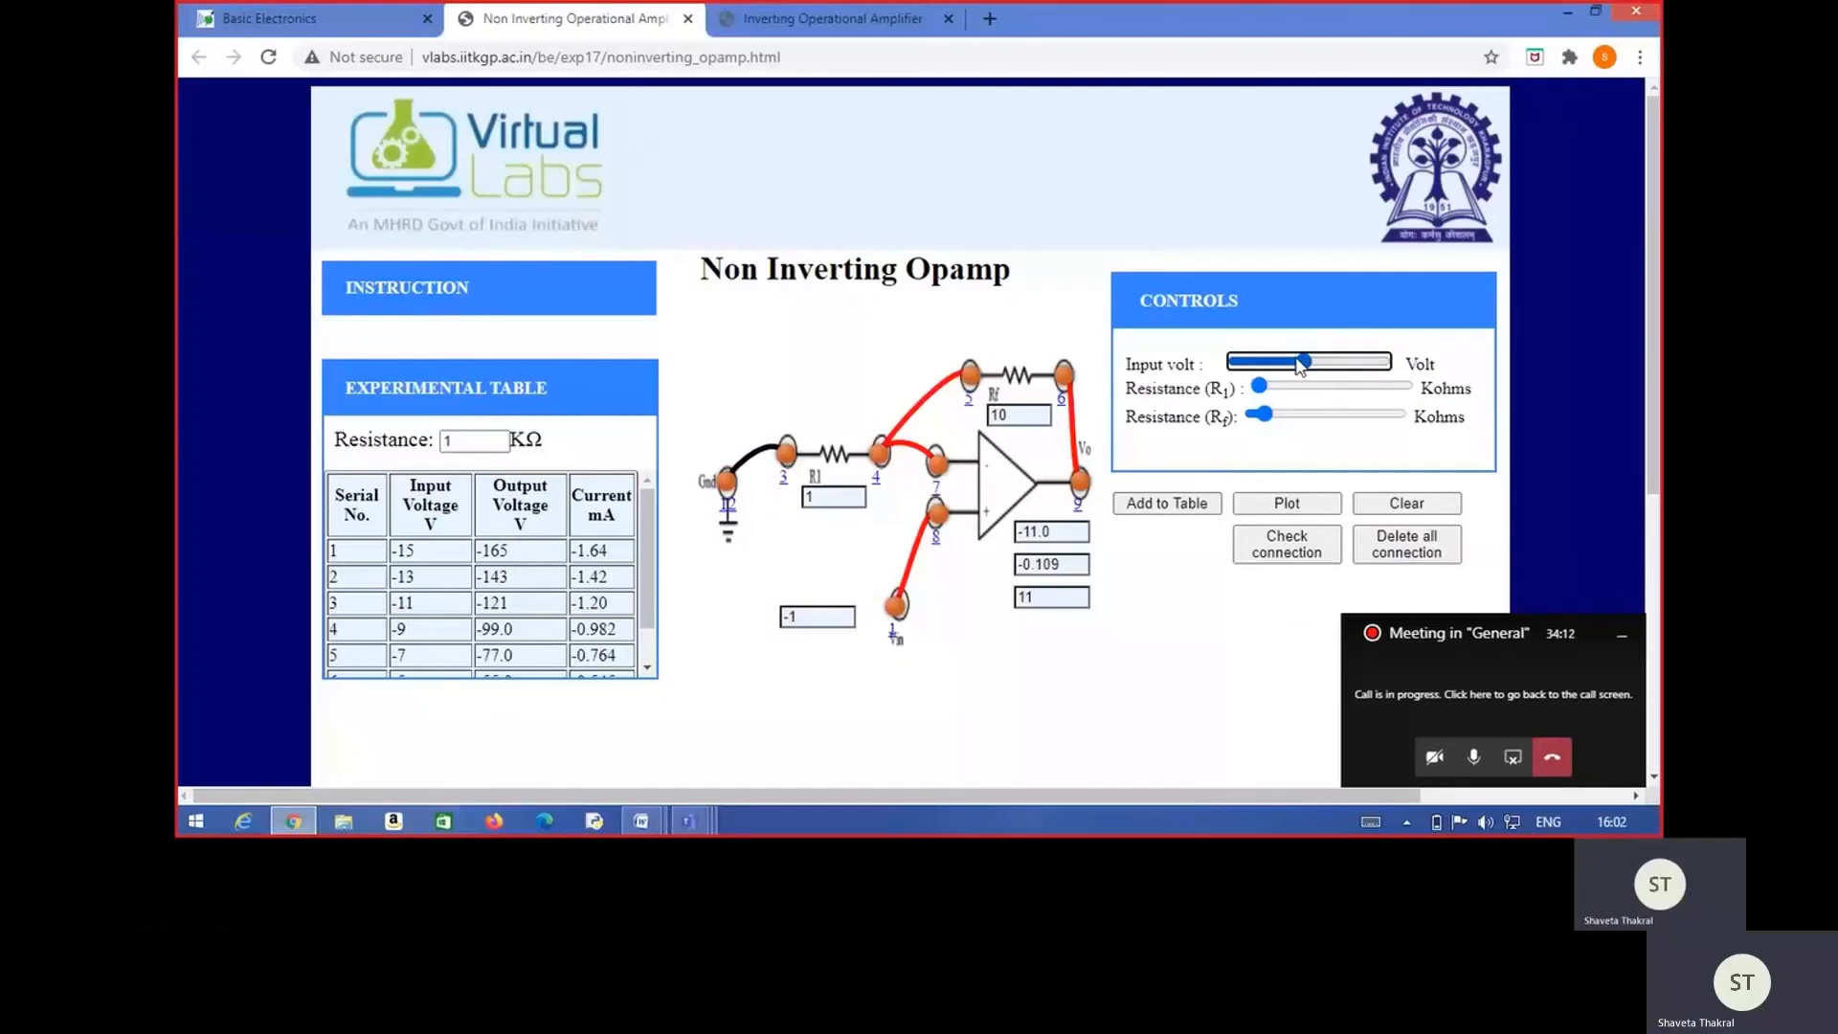
pyautogui.click(1178, 505)
# Add non-inverting op-amp readings for positive input voltages from 1 to 9 V in 2 V increments.
pyautogui.moveTo(1304, 363); pyautogui.dragTo(1369, 360)
pyautogui.click(1177, 504)
pyautogui.click(1187, 505)
pyautogui.click(1187, 505)
pyautogui.click(1170, 505)
pyautogui.click(1164, 505)
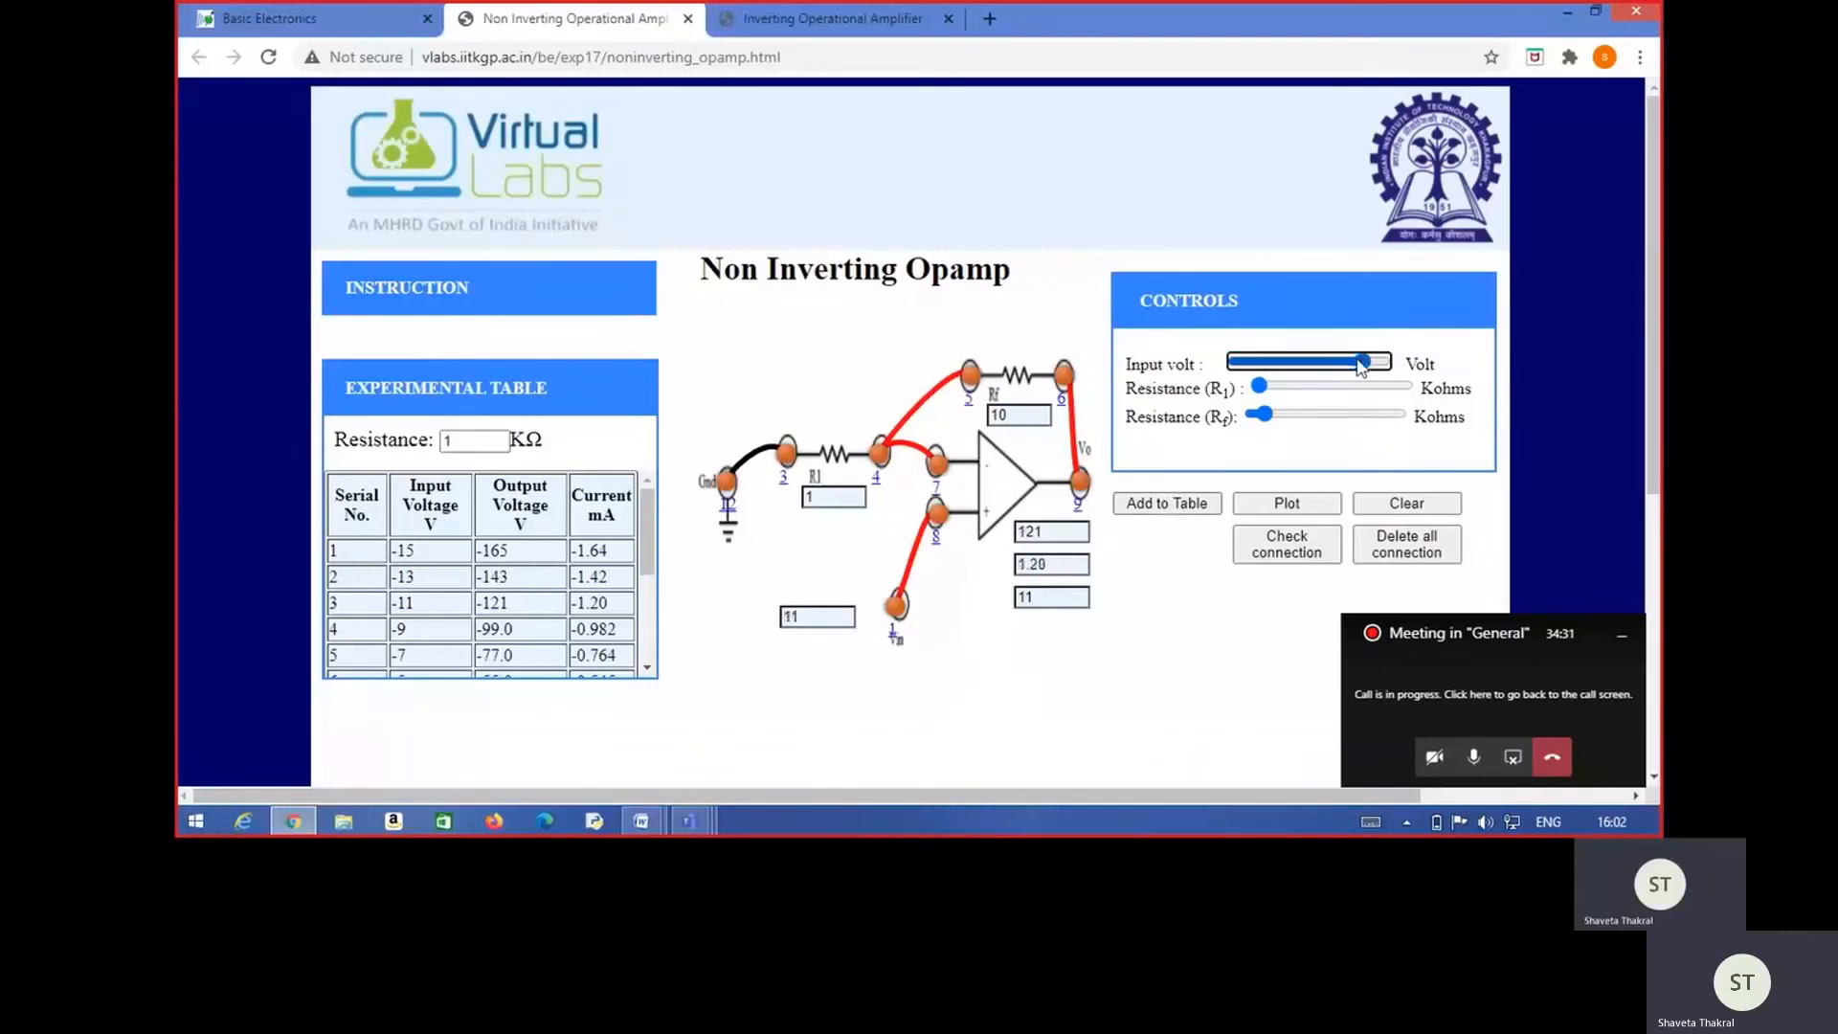
# Add the non-inverting readings for 11 and 13 V inputs, raise the input to 15 V, and try to add that reading.
pyautogui.click(1170, 507)
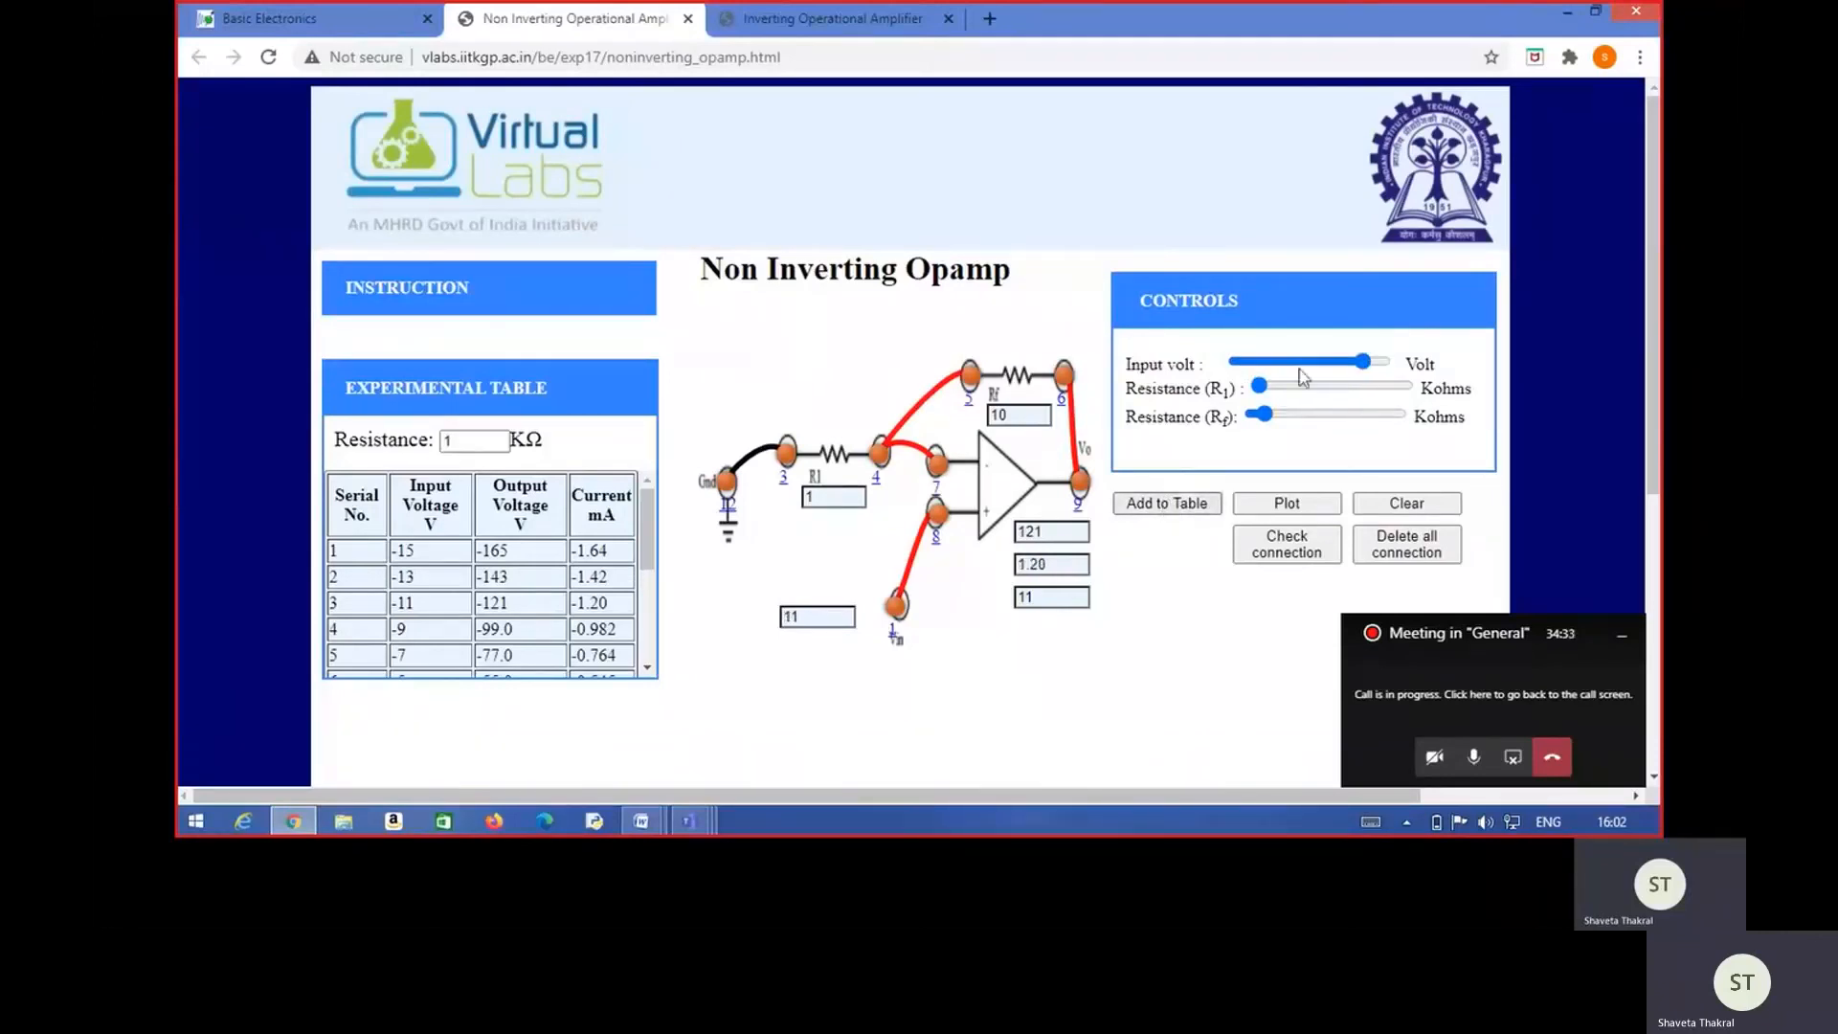
pyautogui.moveTo(1363, 361); pyautogui.dragTo(1375, 362)
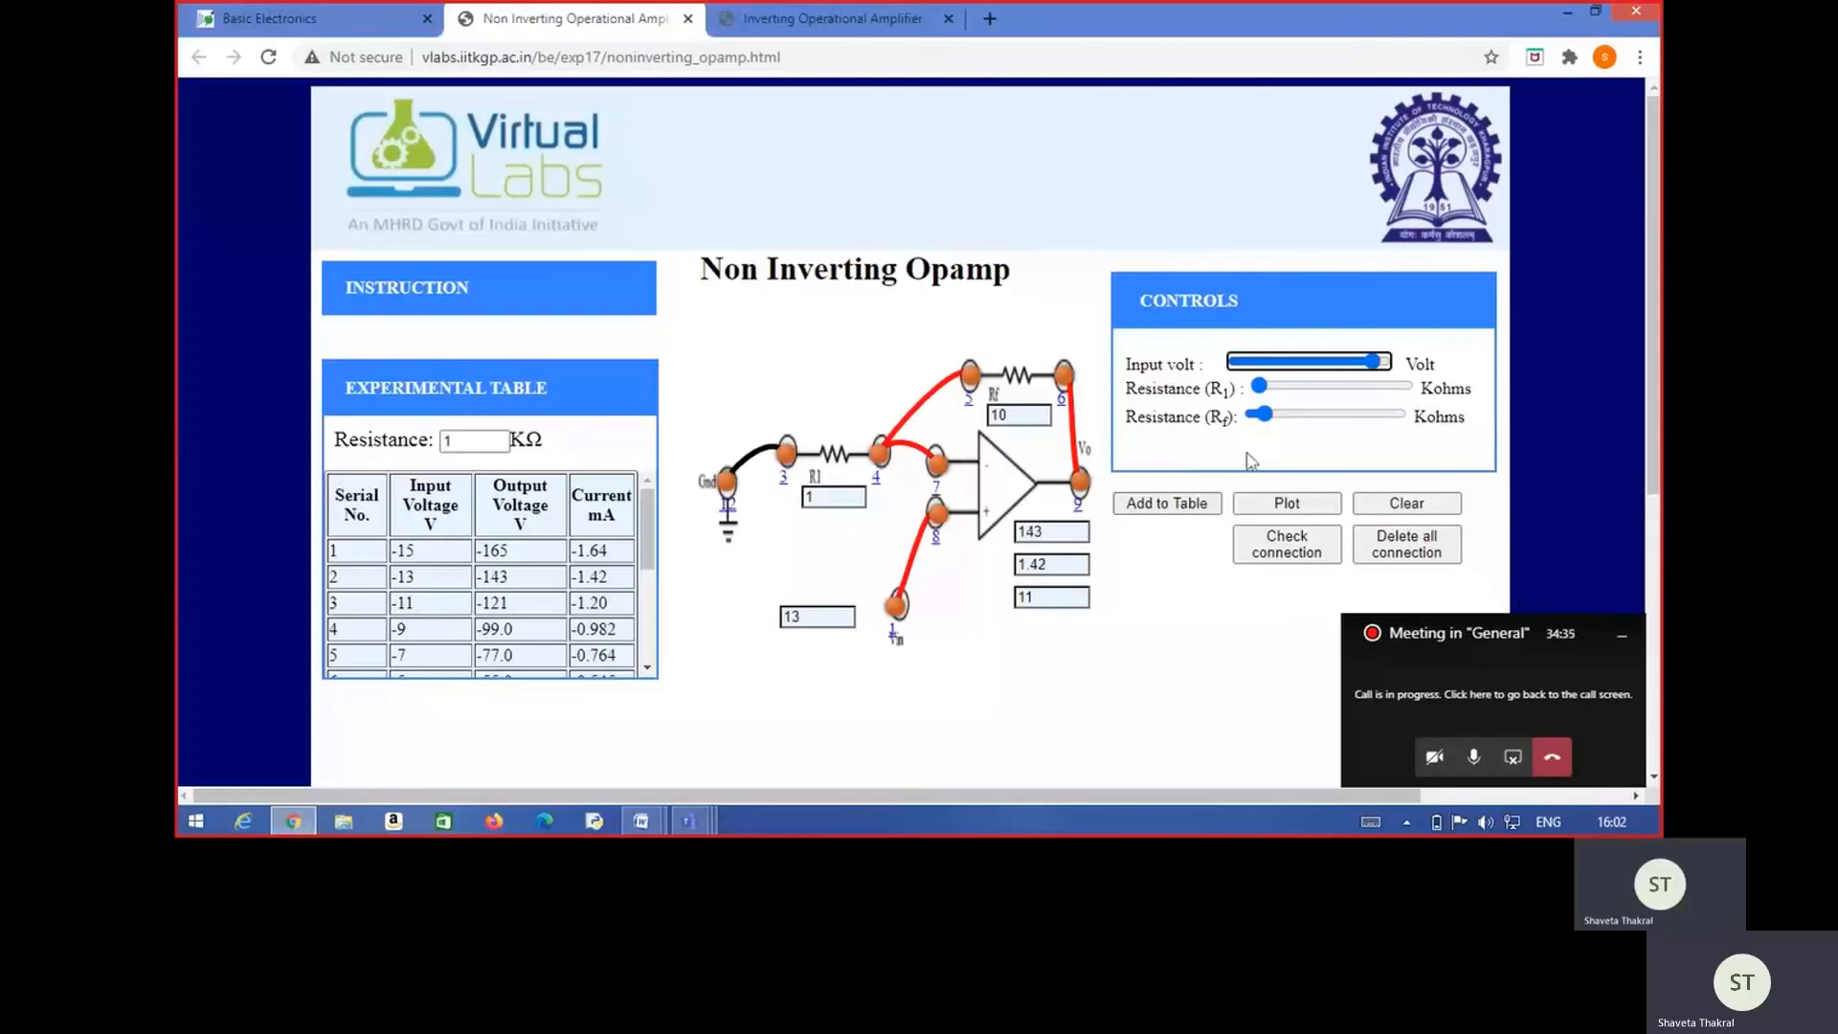
pyautogui.click(1179, 506)
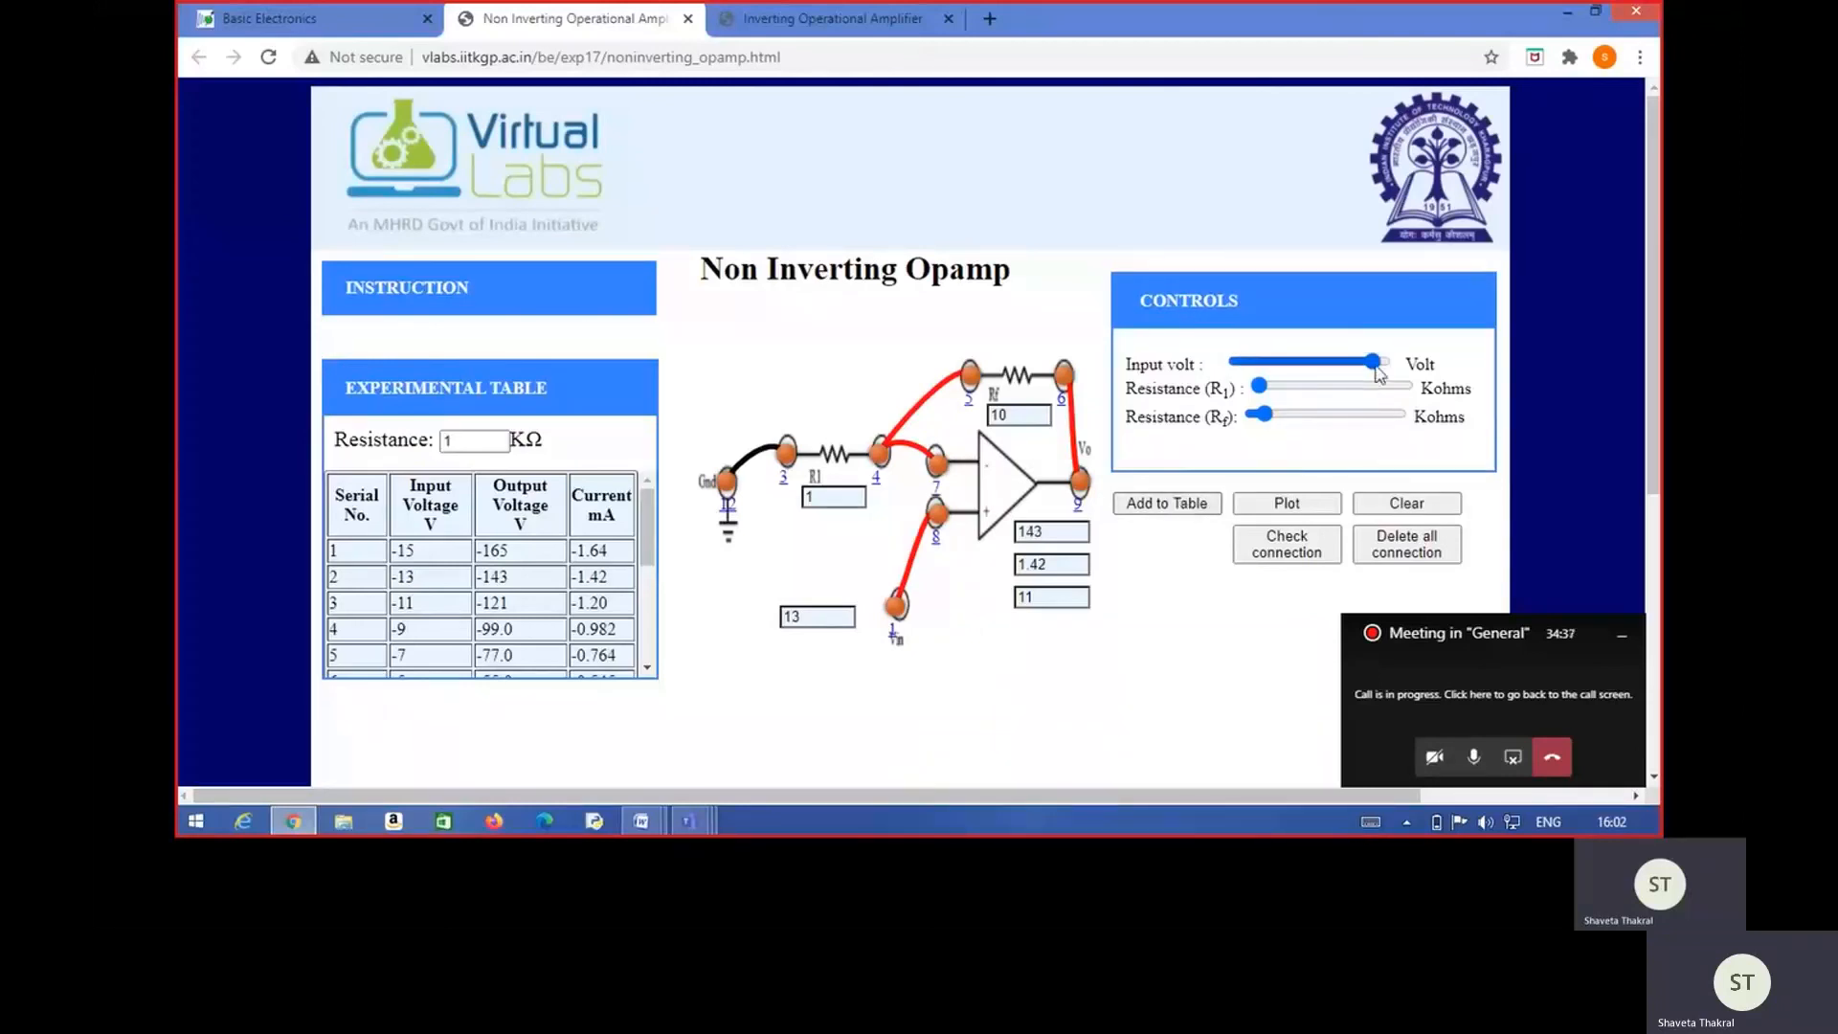
pyautogui.moveTo(1375, 364); pyautogui.dragTo(1384, 364)
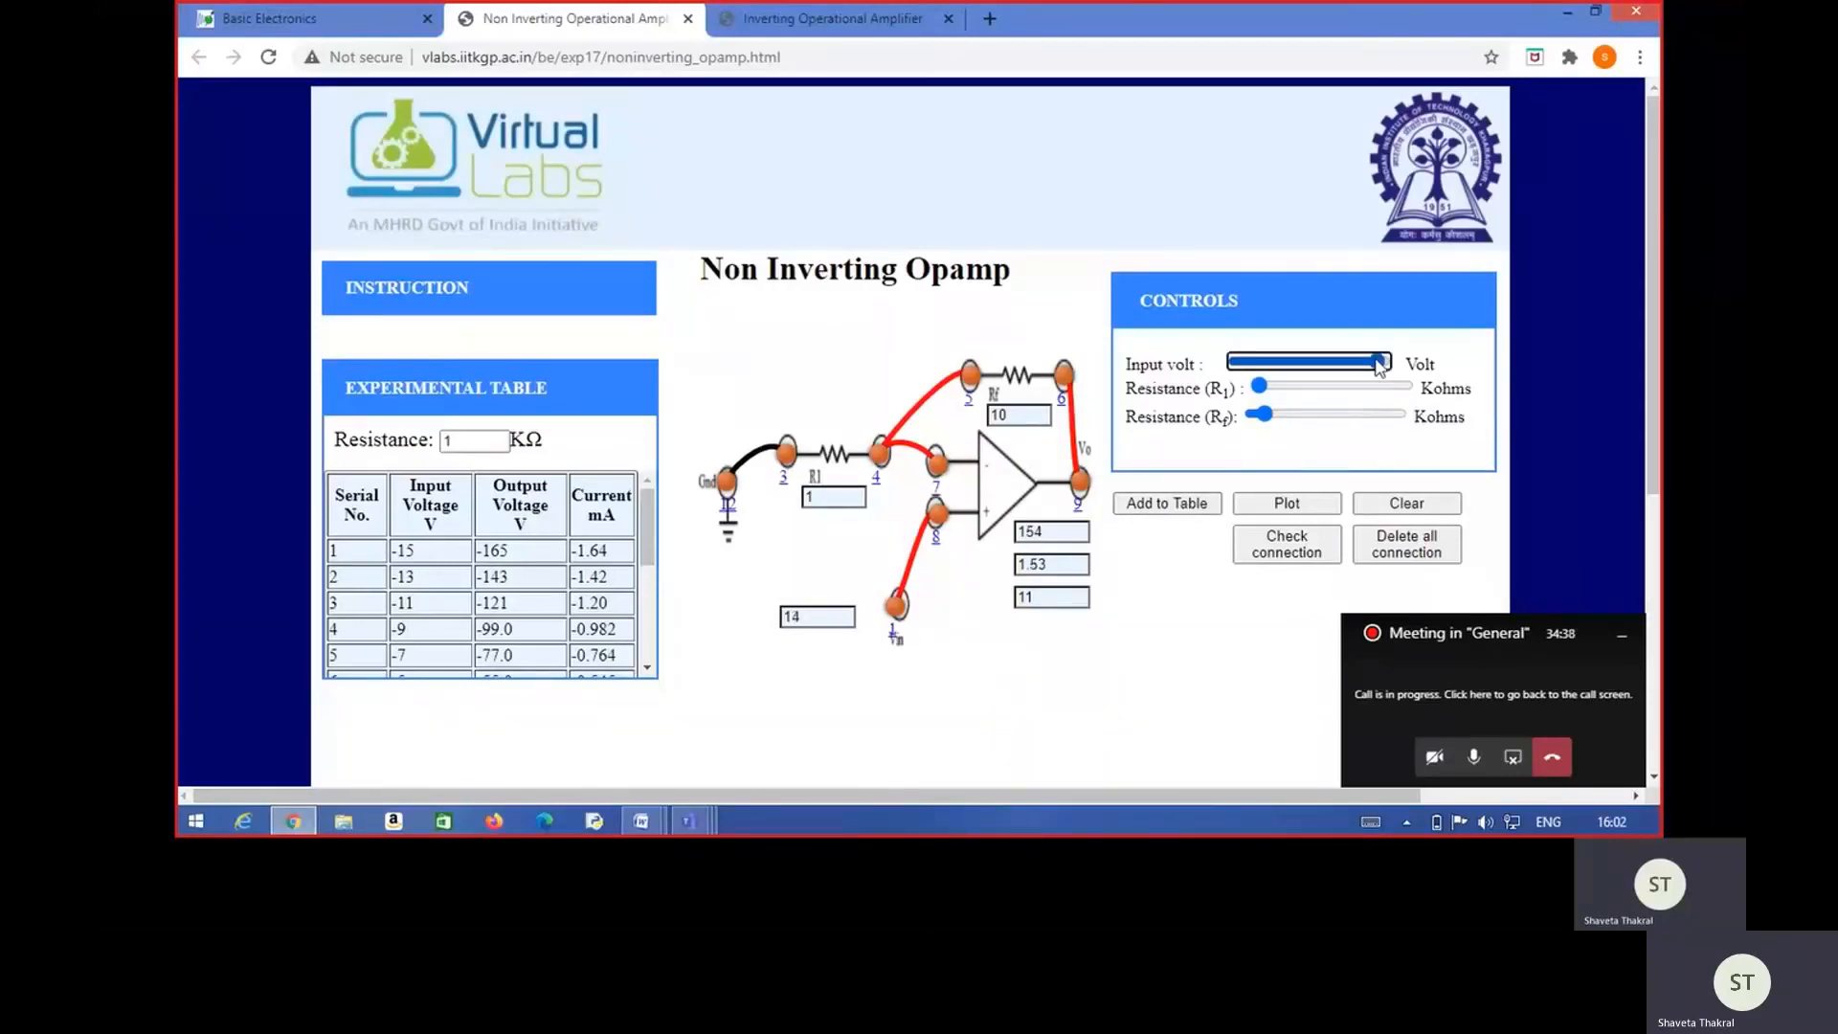
pyautogui.click(1181, 506)
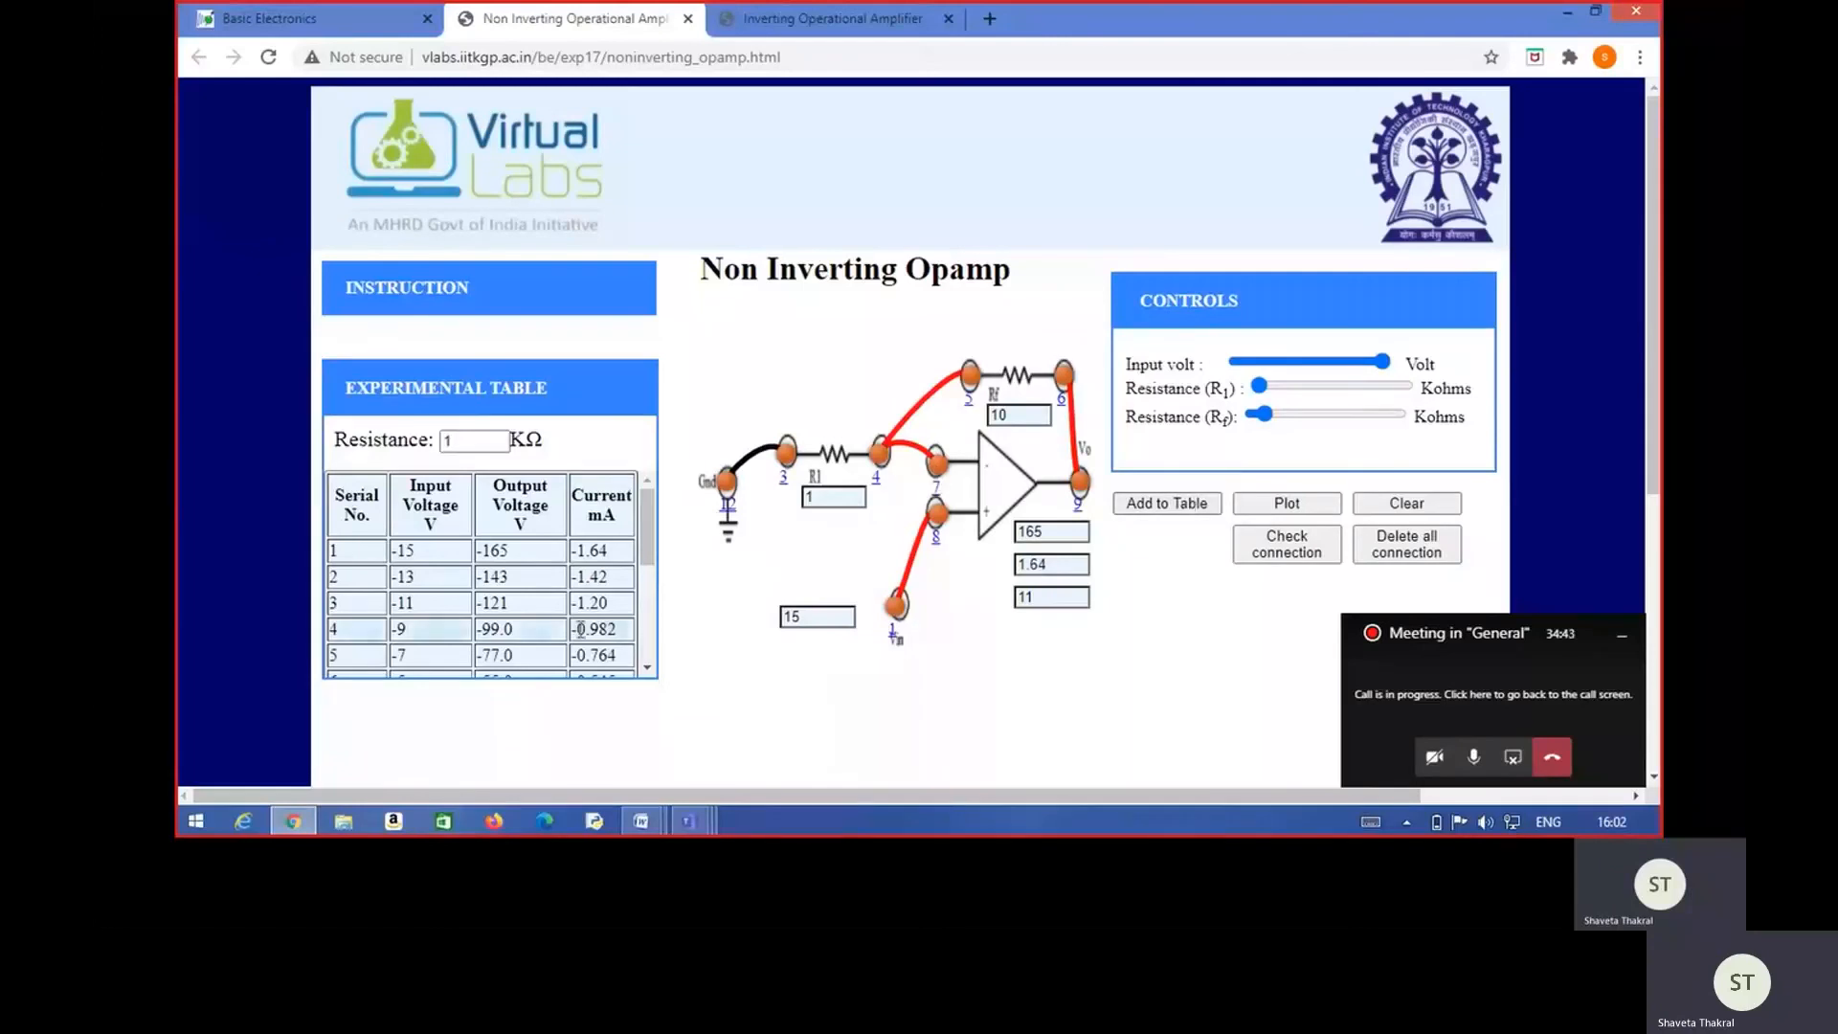
# Review the recorded non-inverting readings in the experimental table, and plot output voltage against input voltage.
pyautogui.moveTo(646, 534)
pyautogui.mouseDown()
pyautogui.moveTo(654, 647)
pyautogui.moveTo(661, 544)
pyautogui.mouseUp()
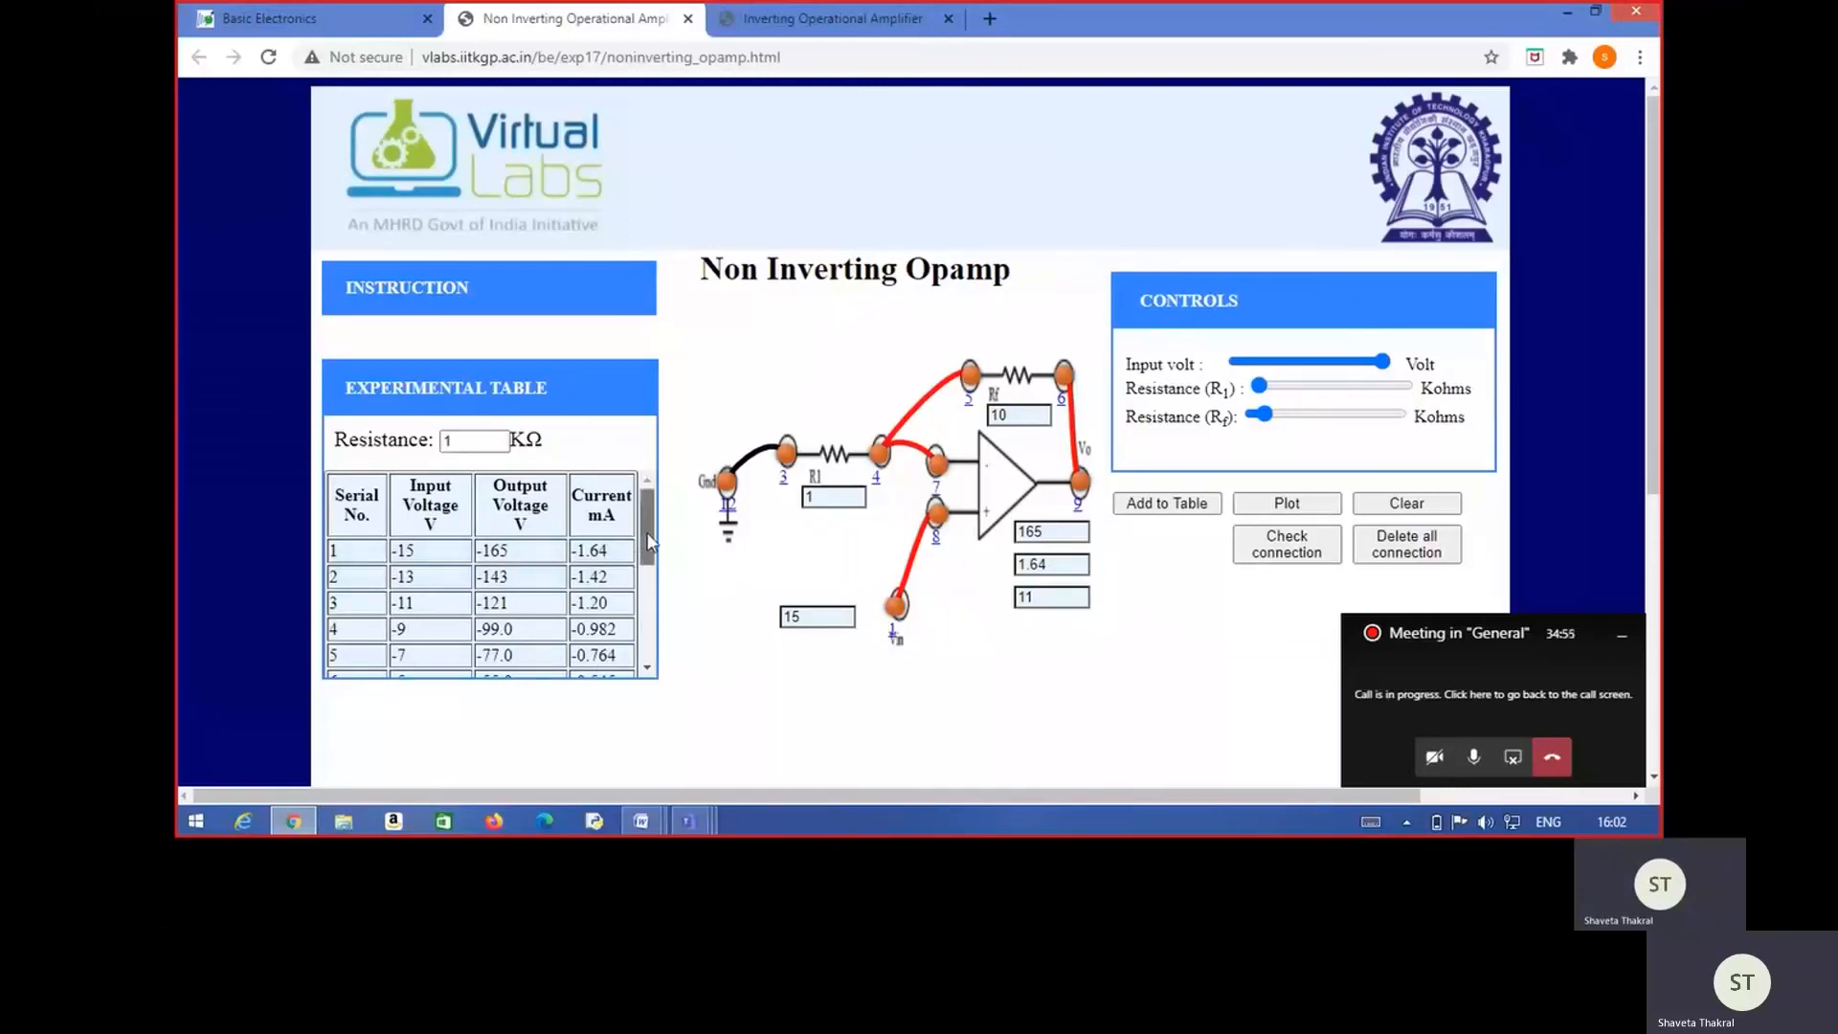
pyautogui.moveTo(648, 542); pyautogui.dragTo(655, 601)
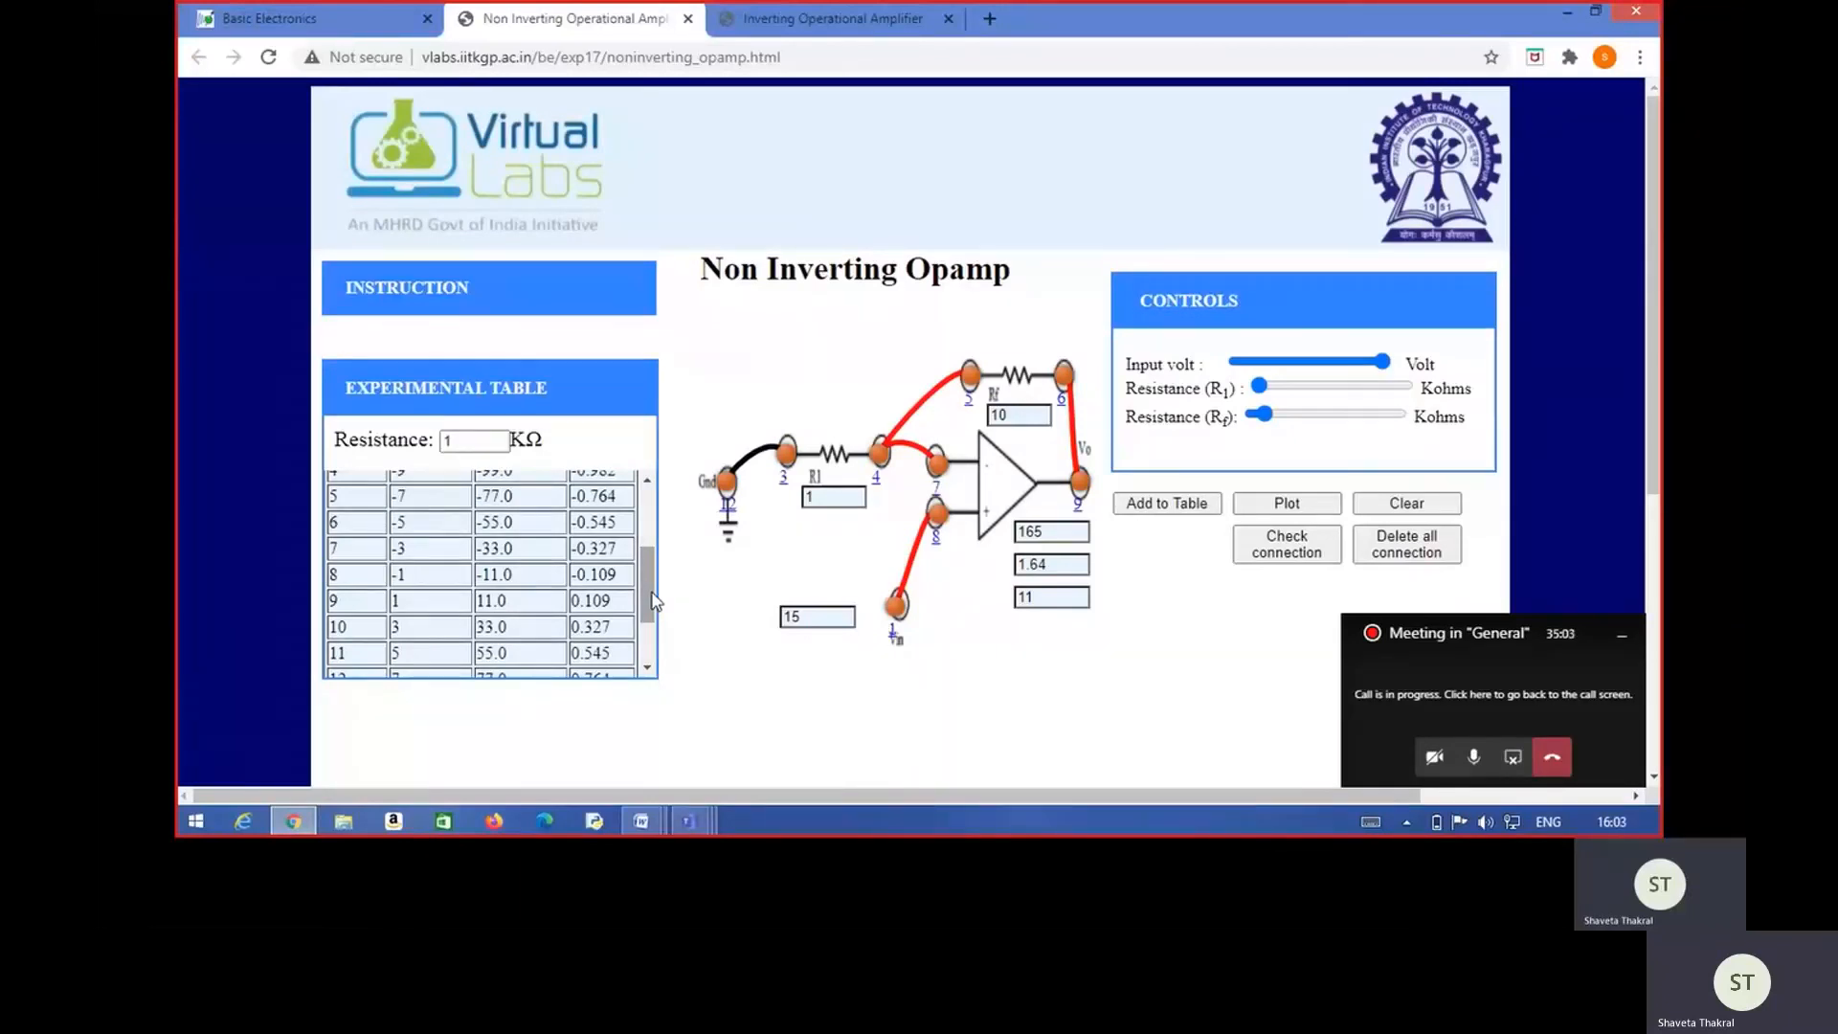
pyautogui.moveTo(655, 600); pyautogui.dragTo(673, 662)
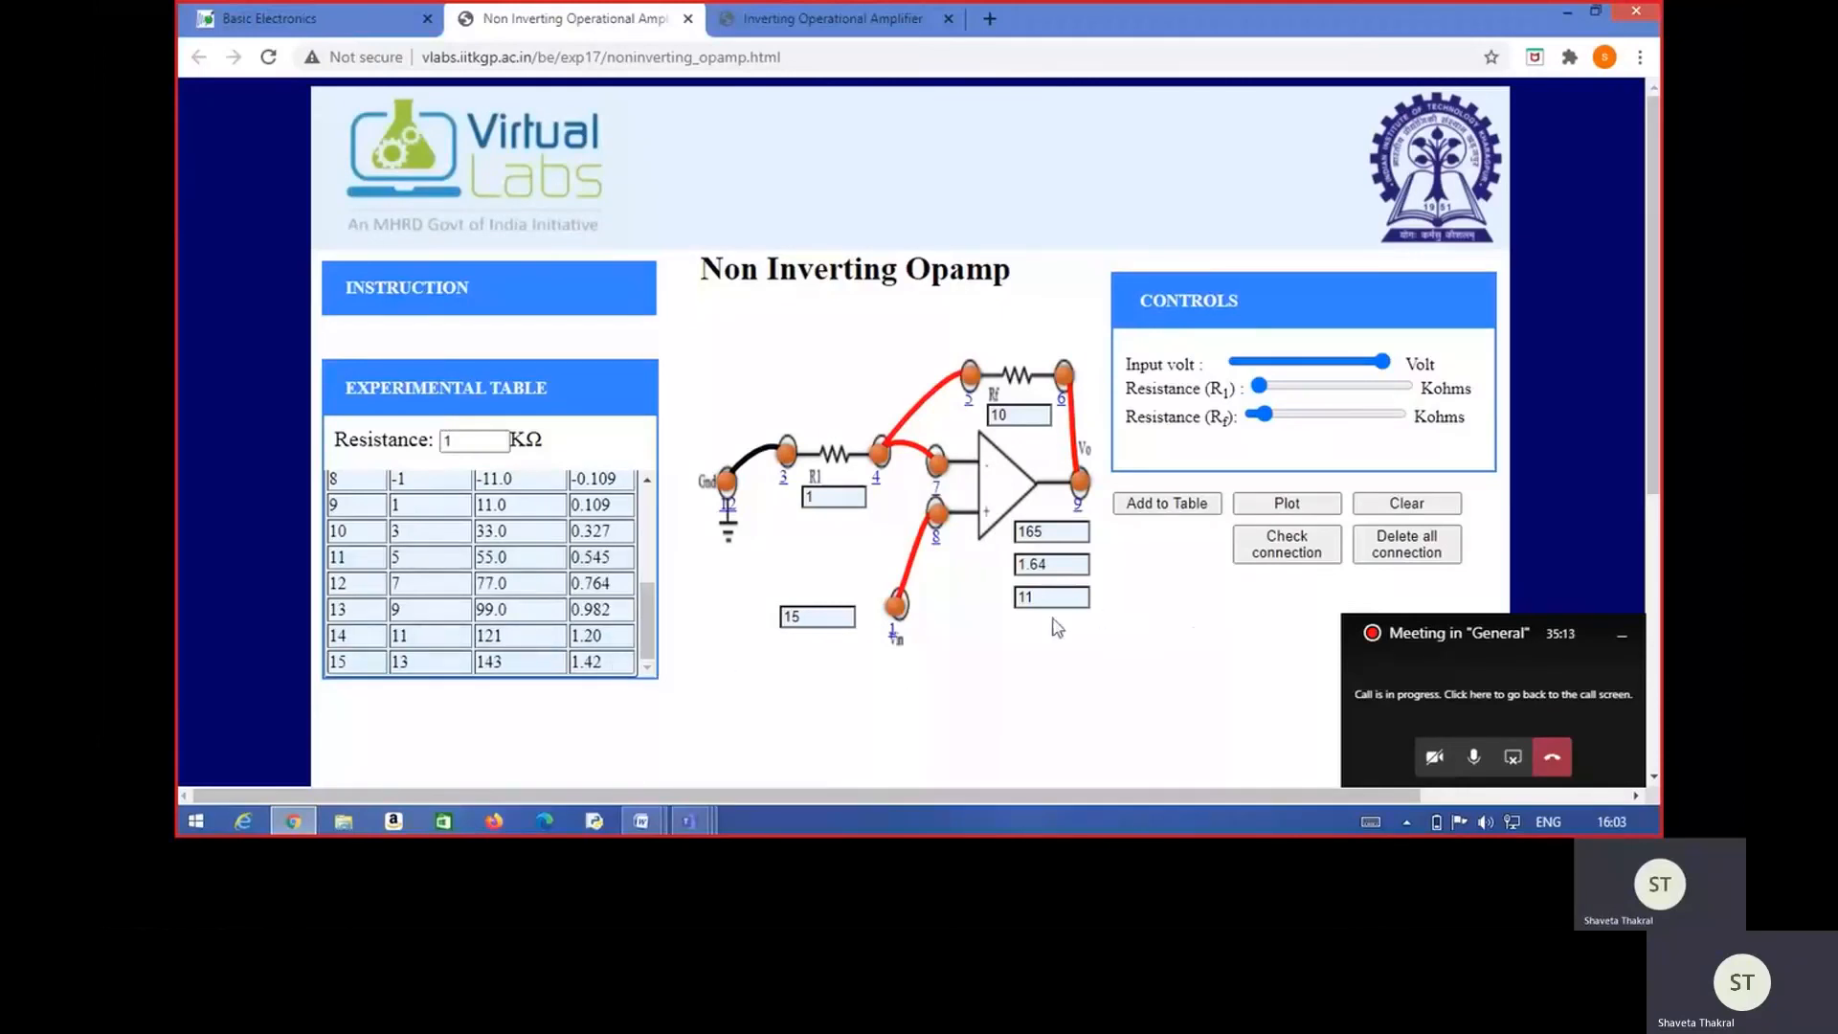
pyautogui.click(1300, 503)
pyautogui.scroll(-5, 1304, 496)
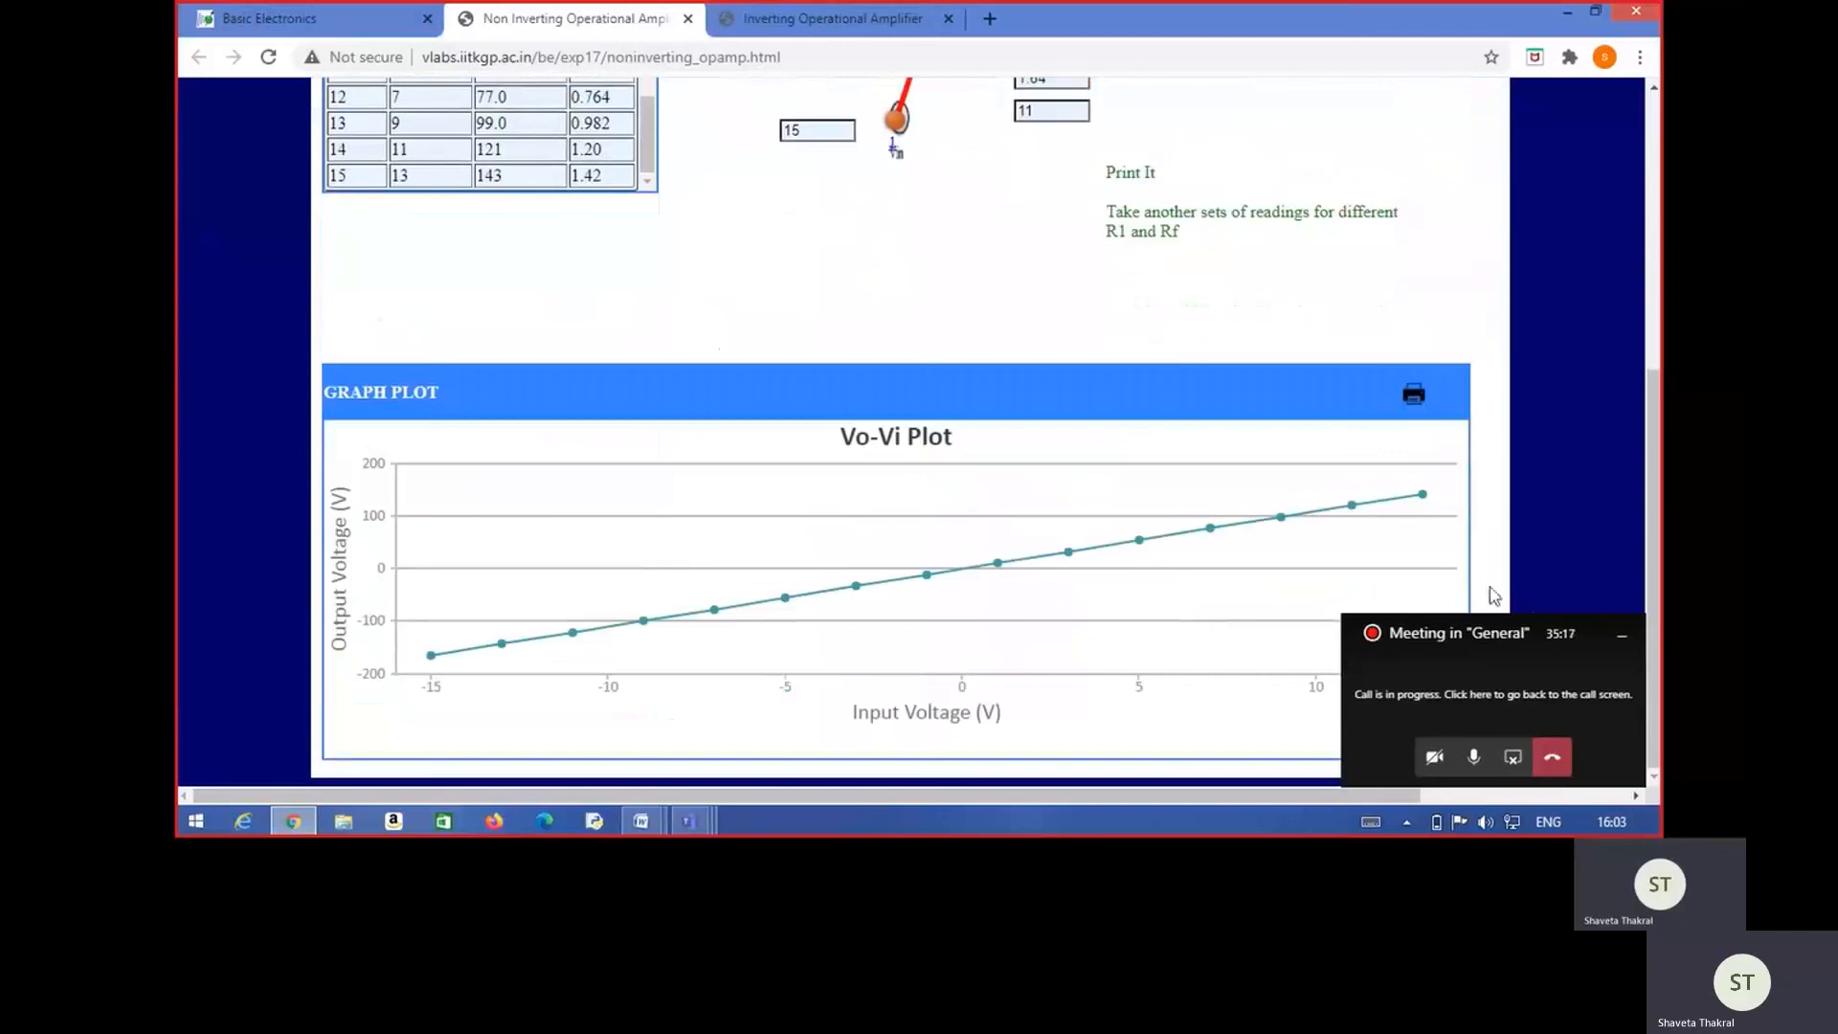
# Examine the input and output values along the Vo-Vi plot and compare them with the table and the circuit.
pyautogui.click(1621, 635)
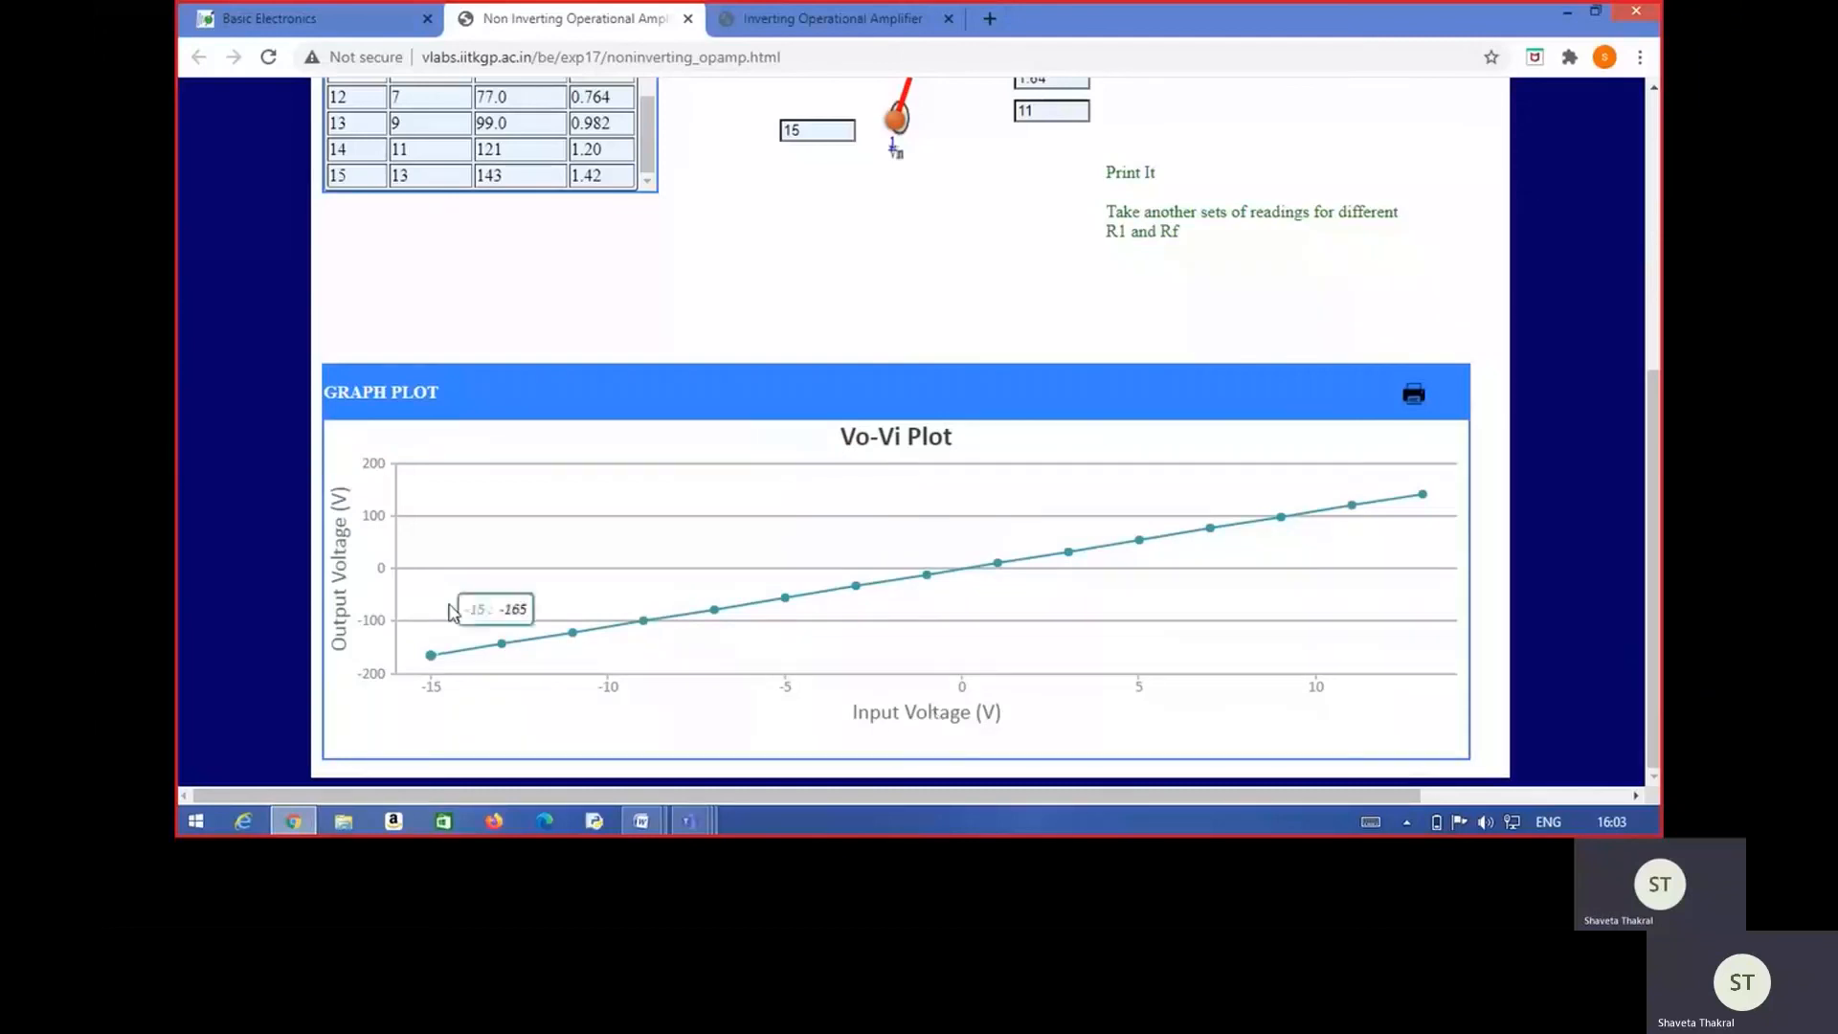
pyautogui.moveTo(450, 613)
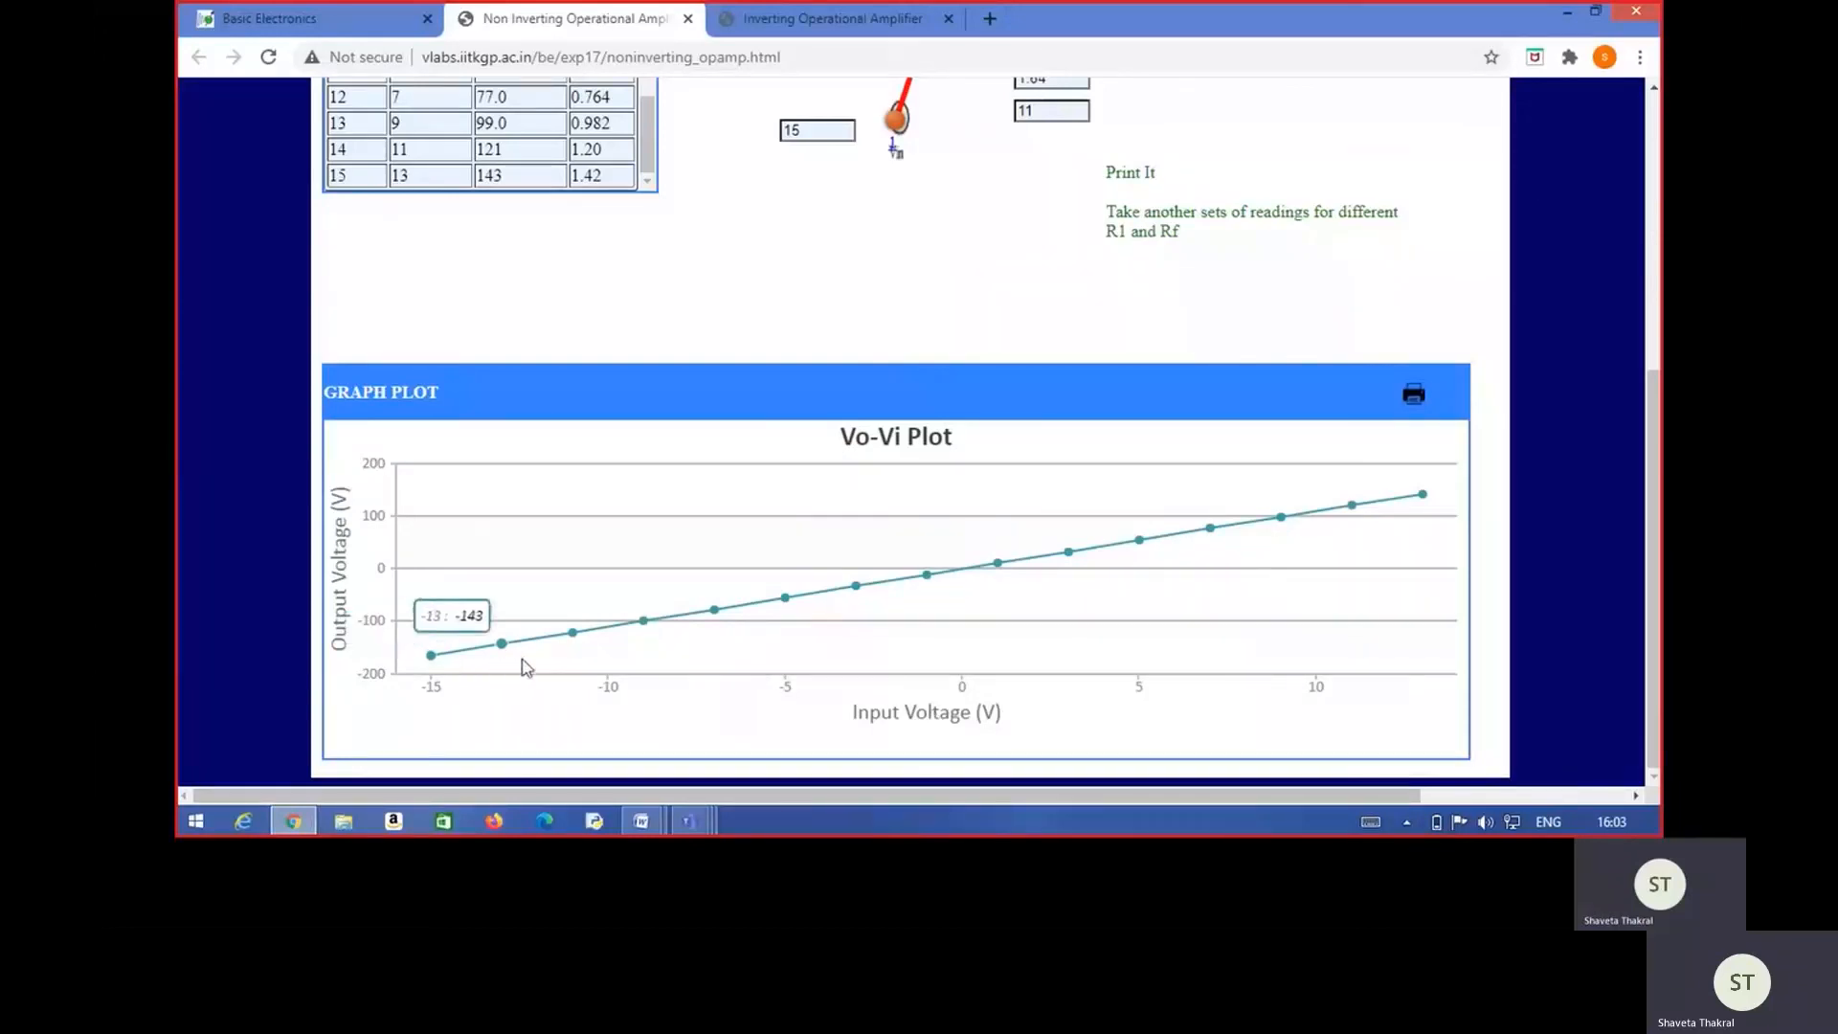
pyautogui.moveTo(1399, 511)
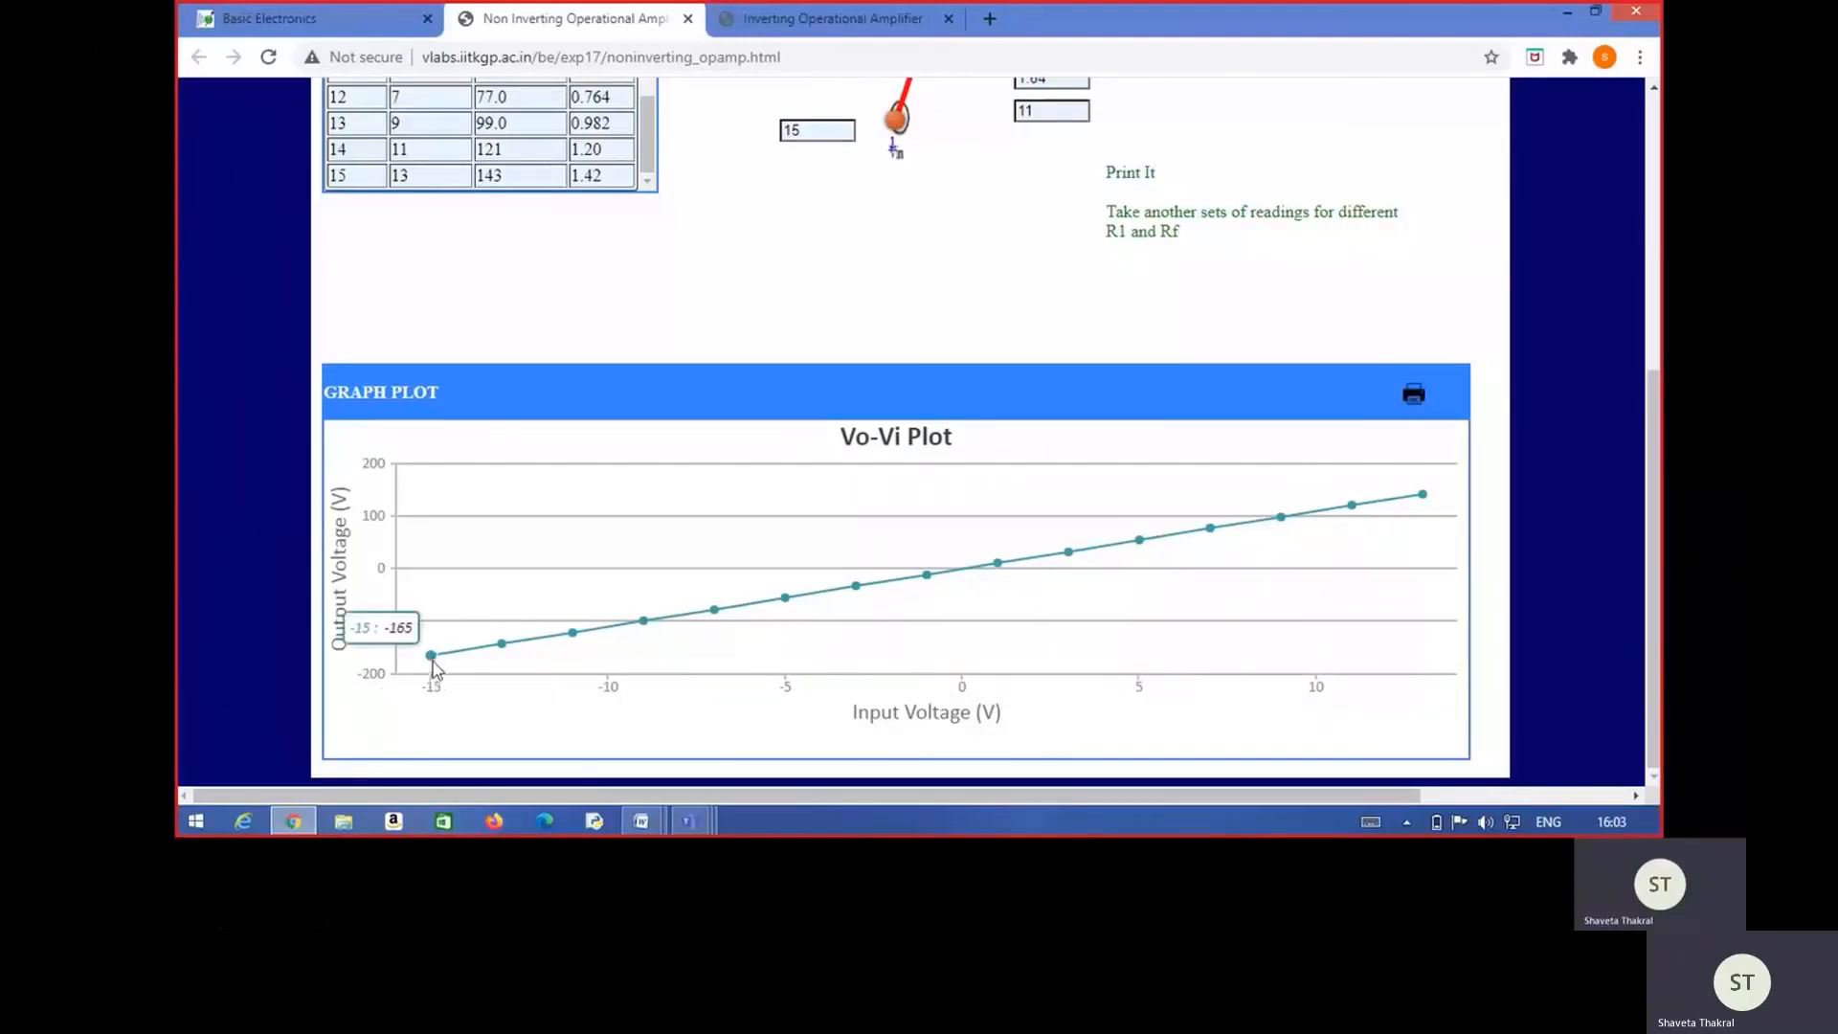
pyautogui.moveTo(650, 639)
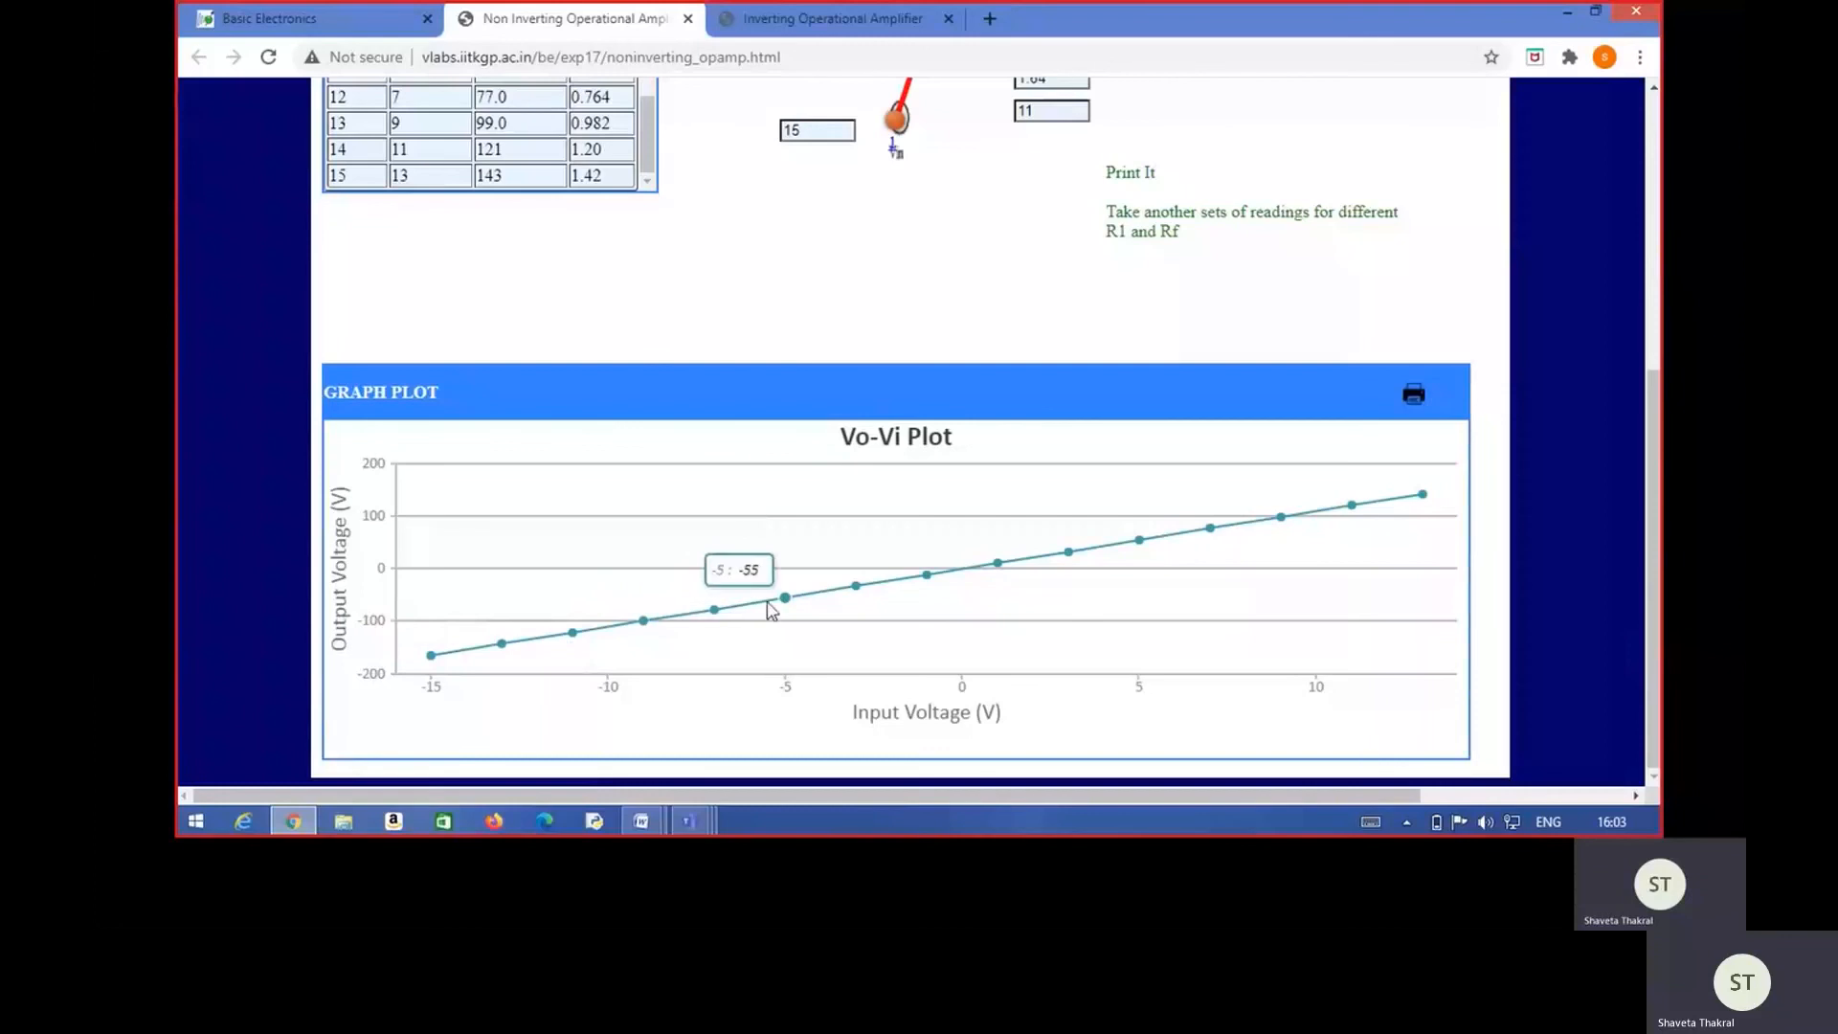
pyautogui.moveTo(392, 620)
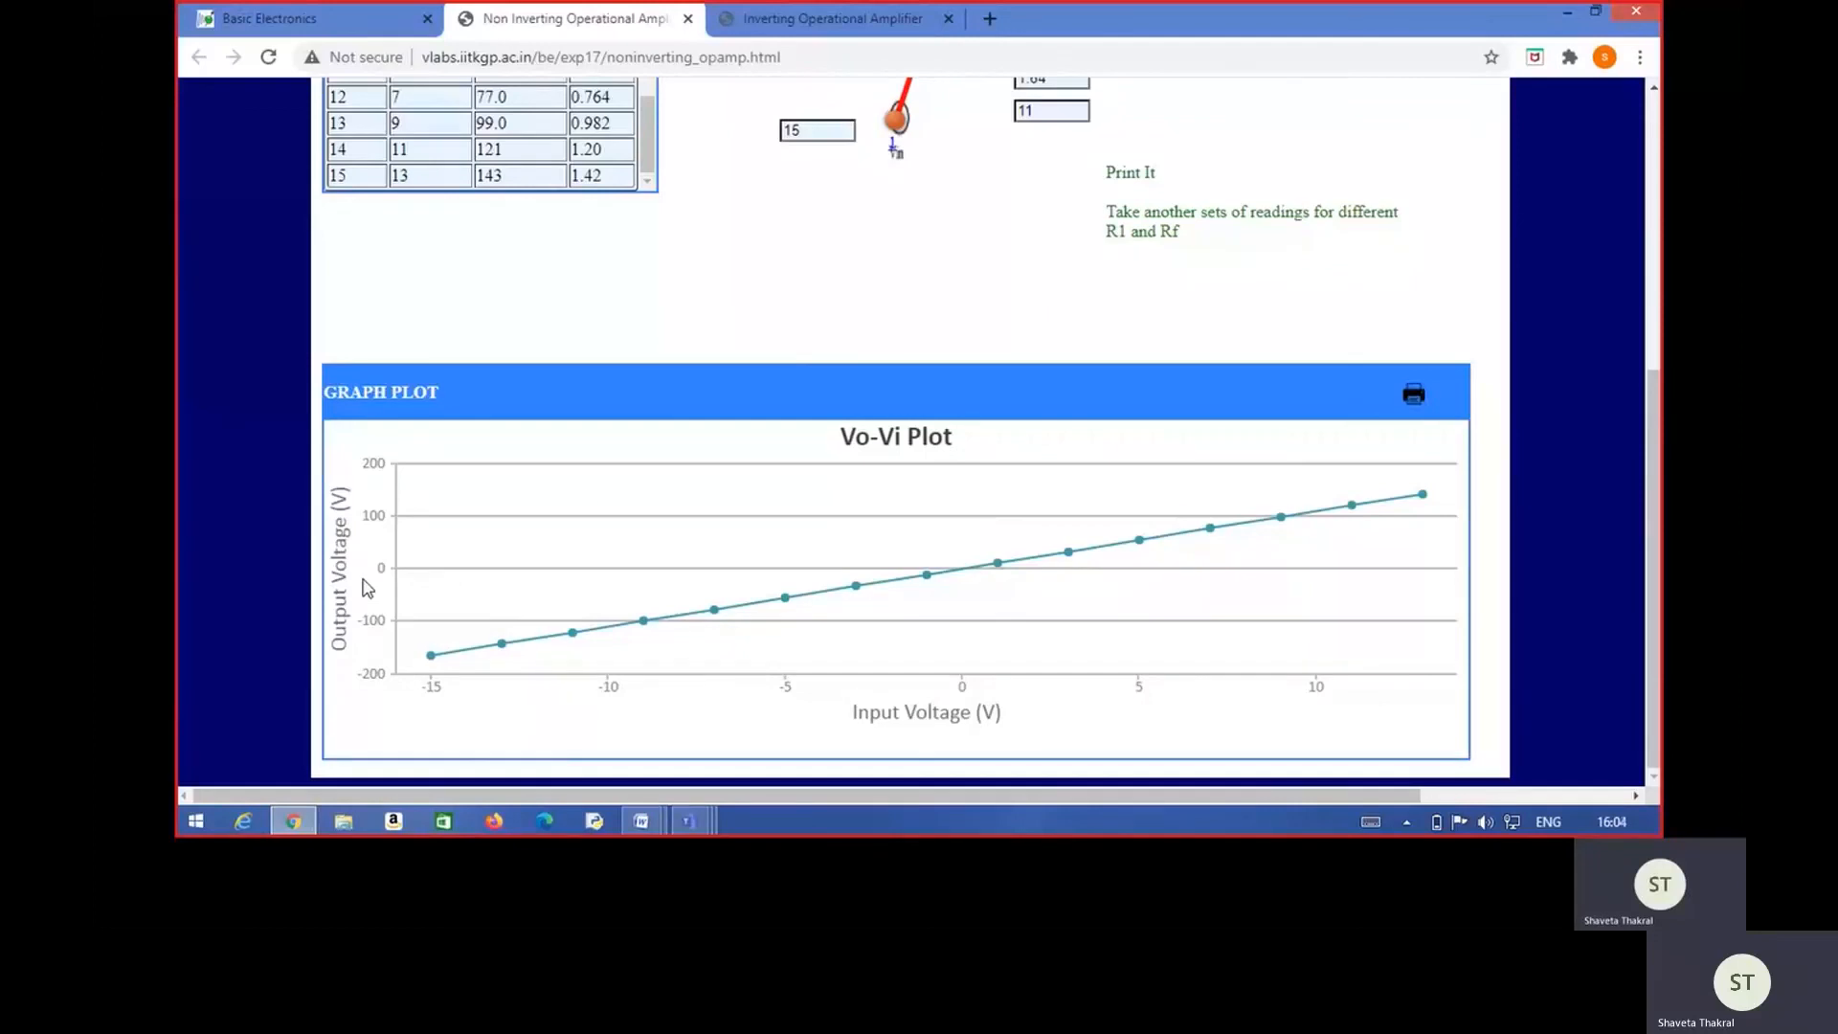
pyautogui.scroll(1, 909, 264)
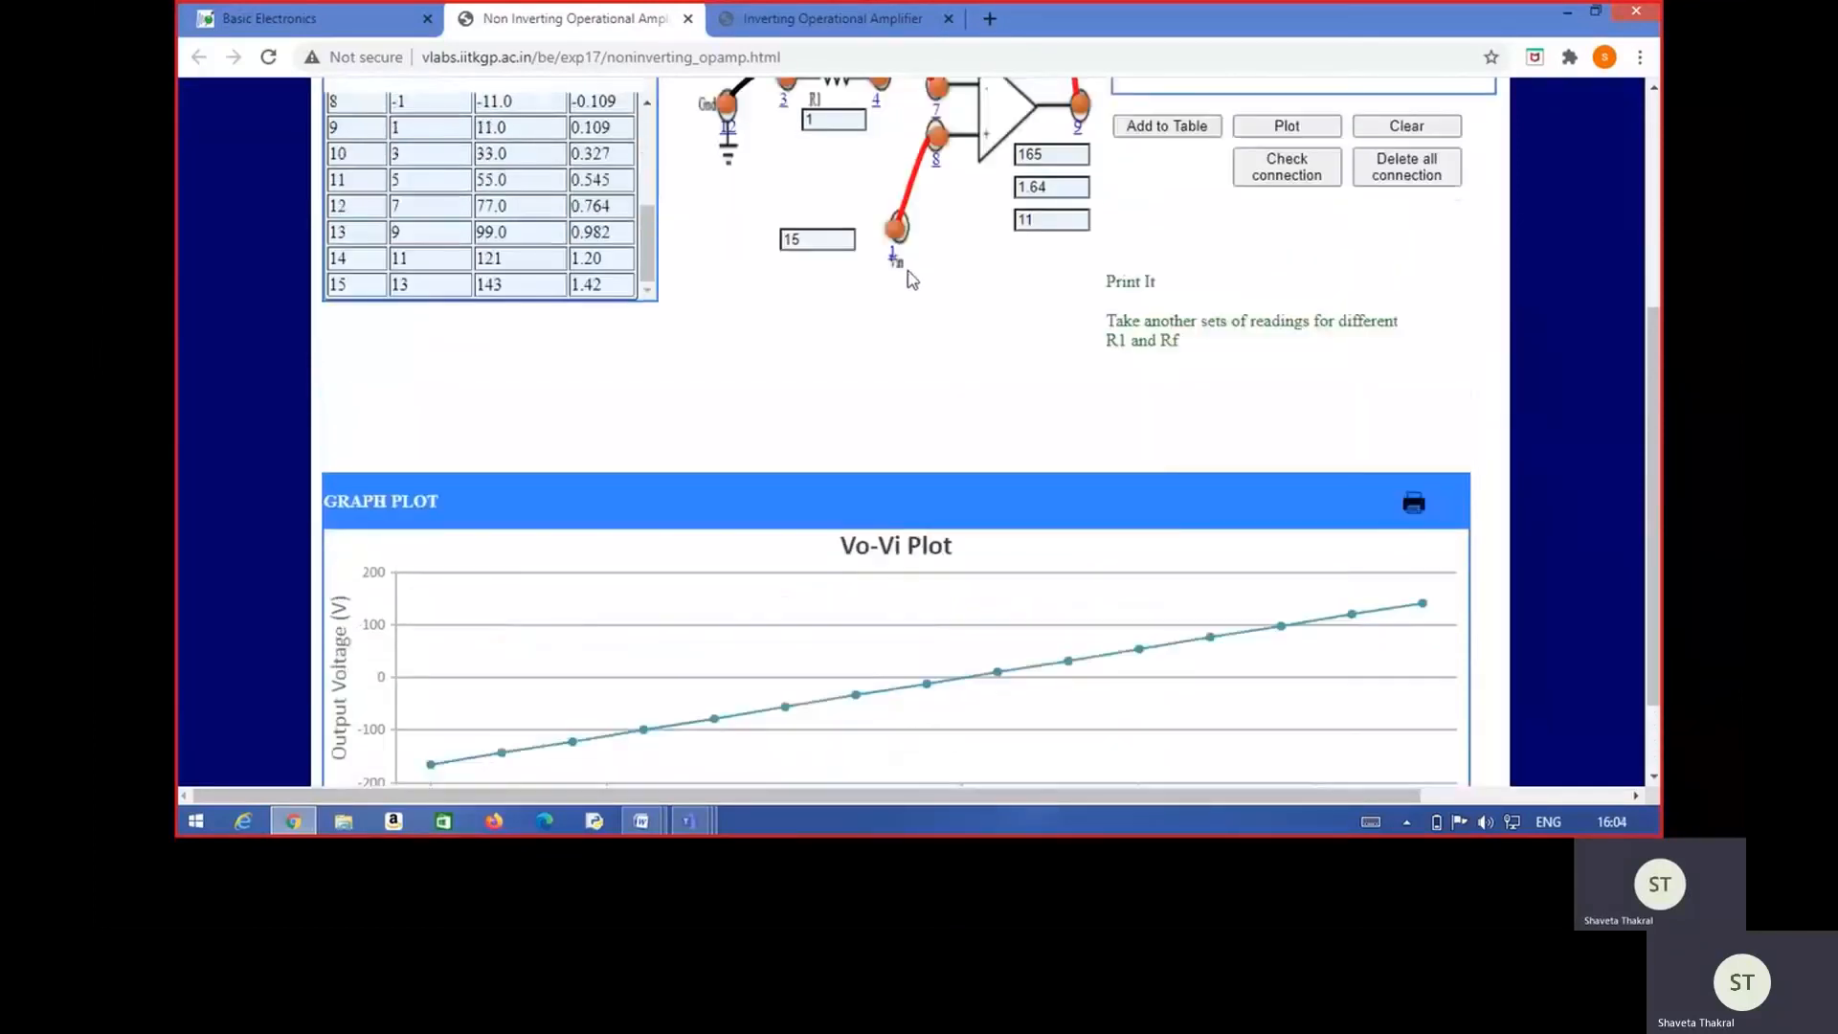
pyautogui.scroll(3, 912, 278)
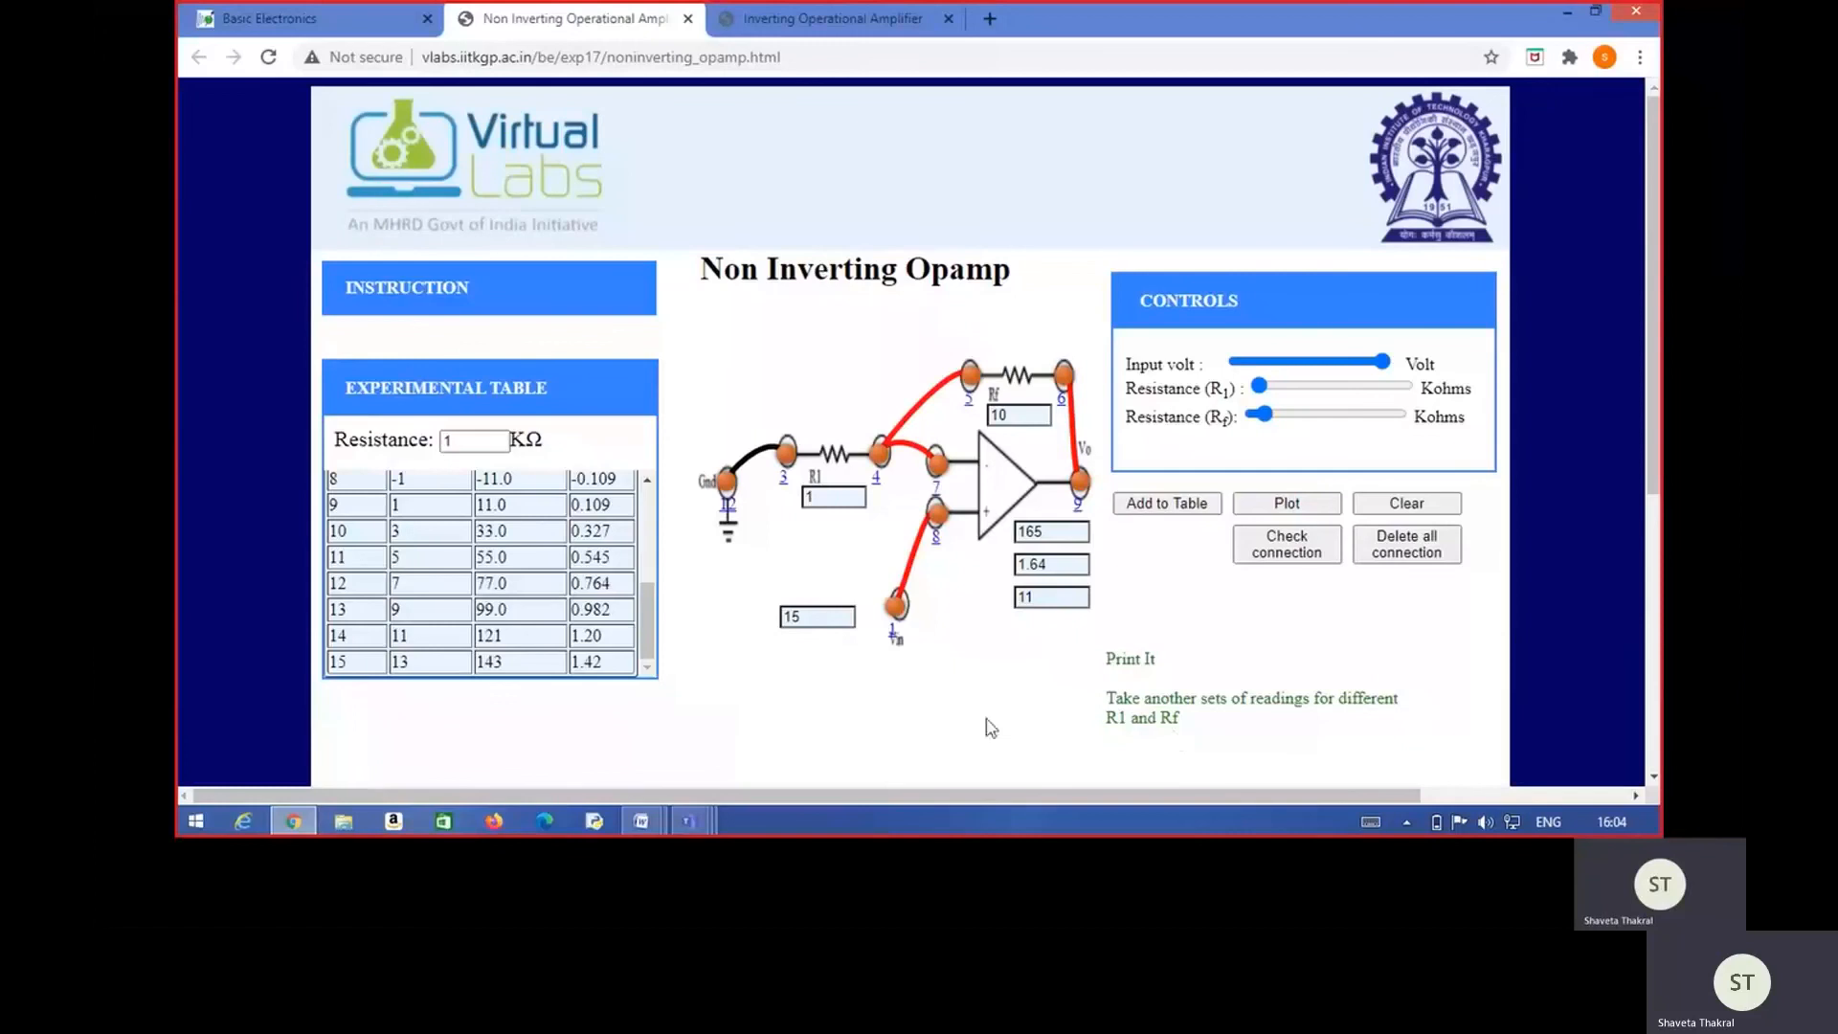
pyautogui.scroll(-5, 991, 715)
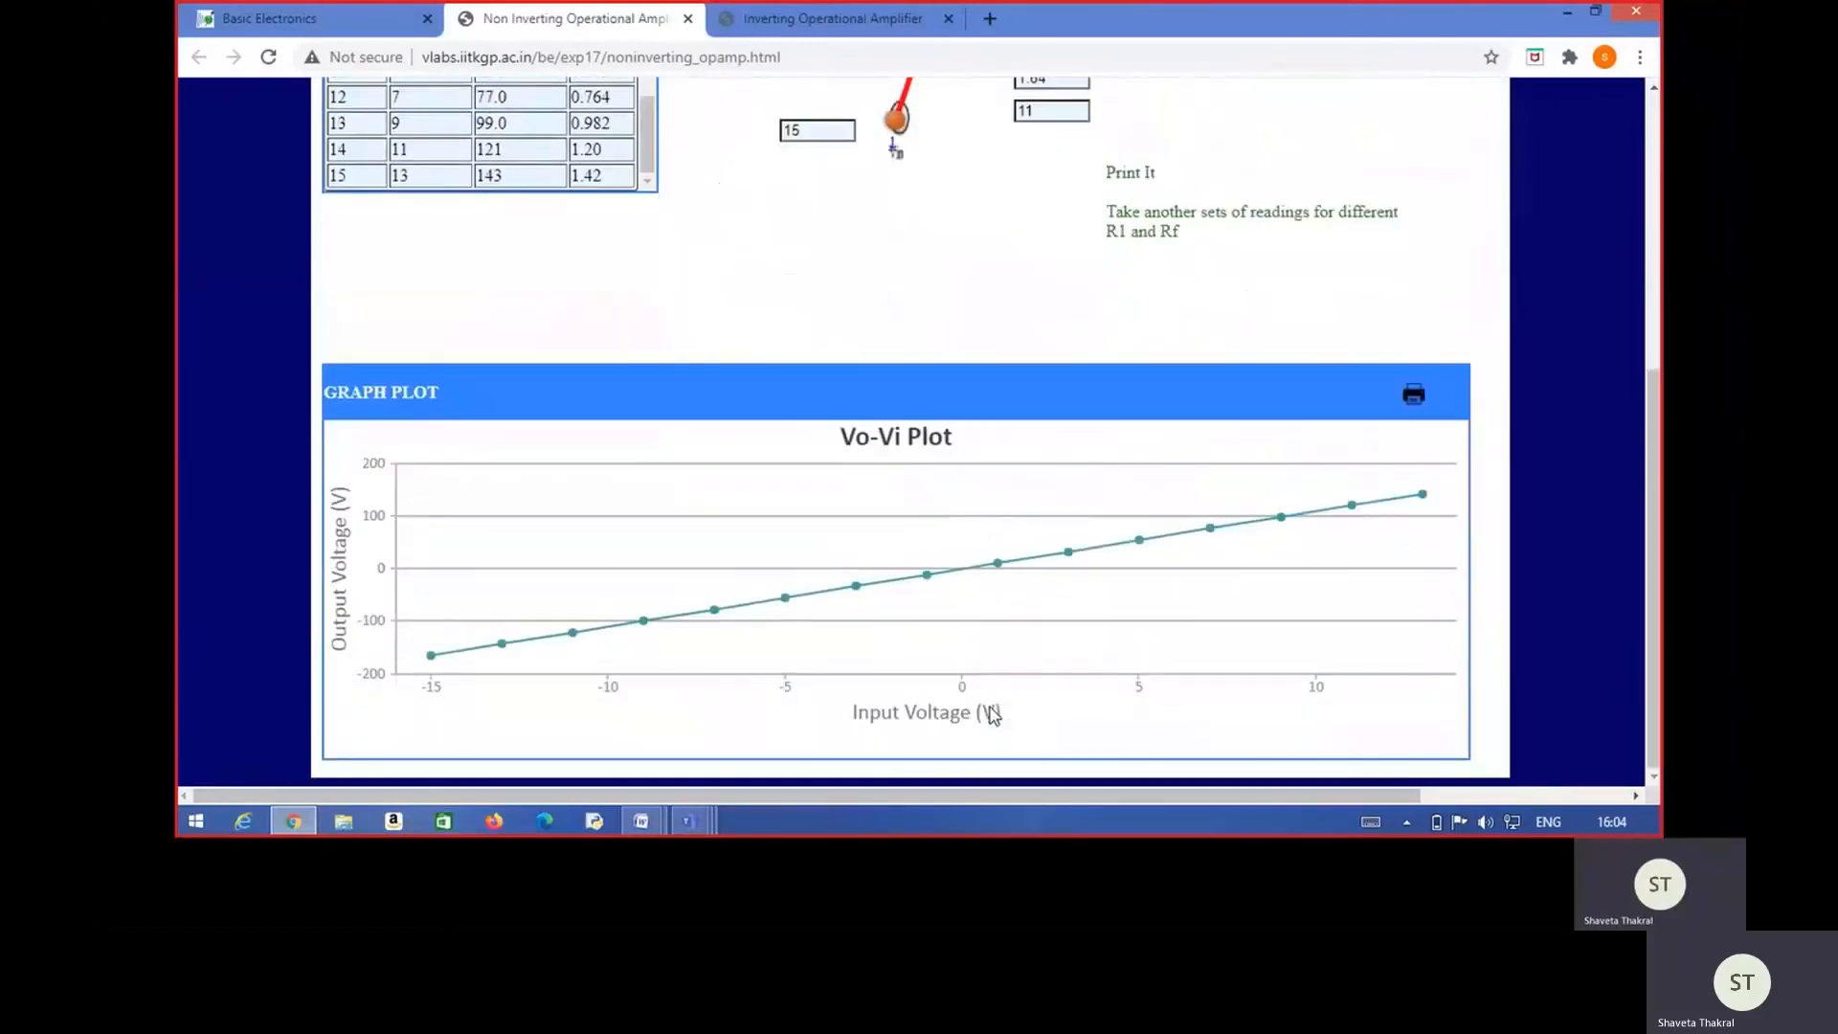
pyautogui.scroll(3, 990, 708)
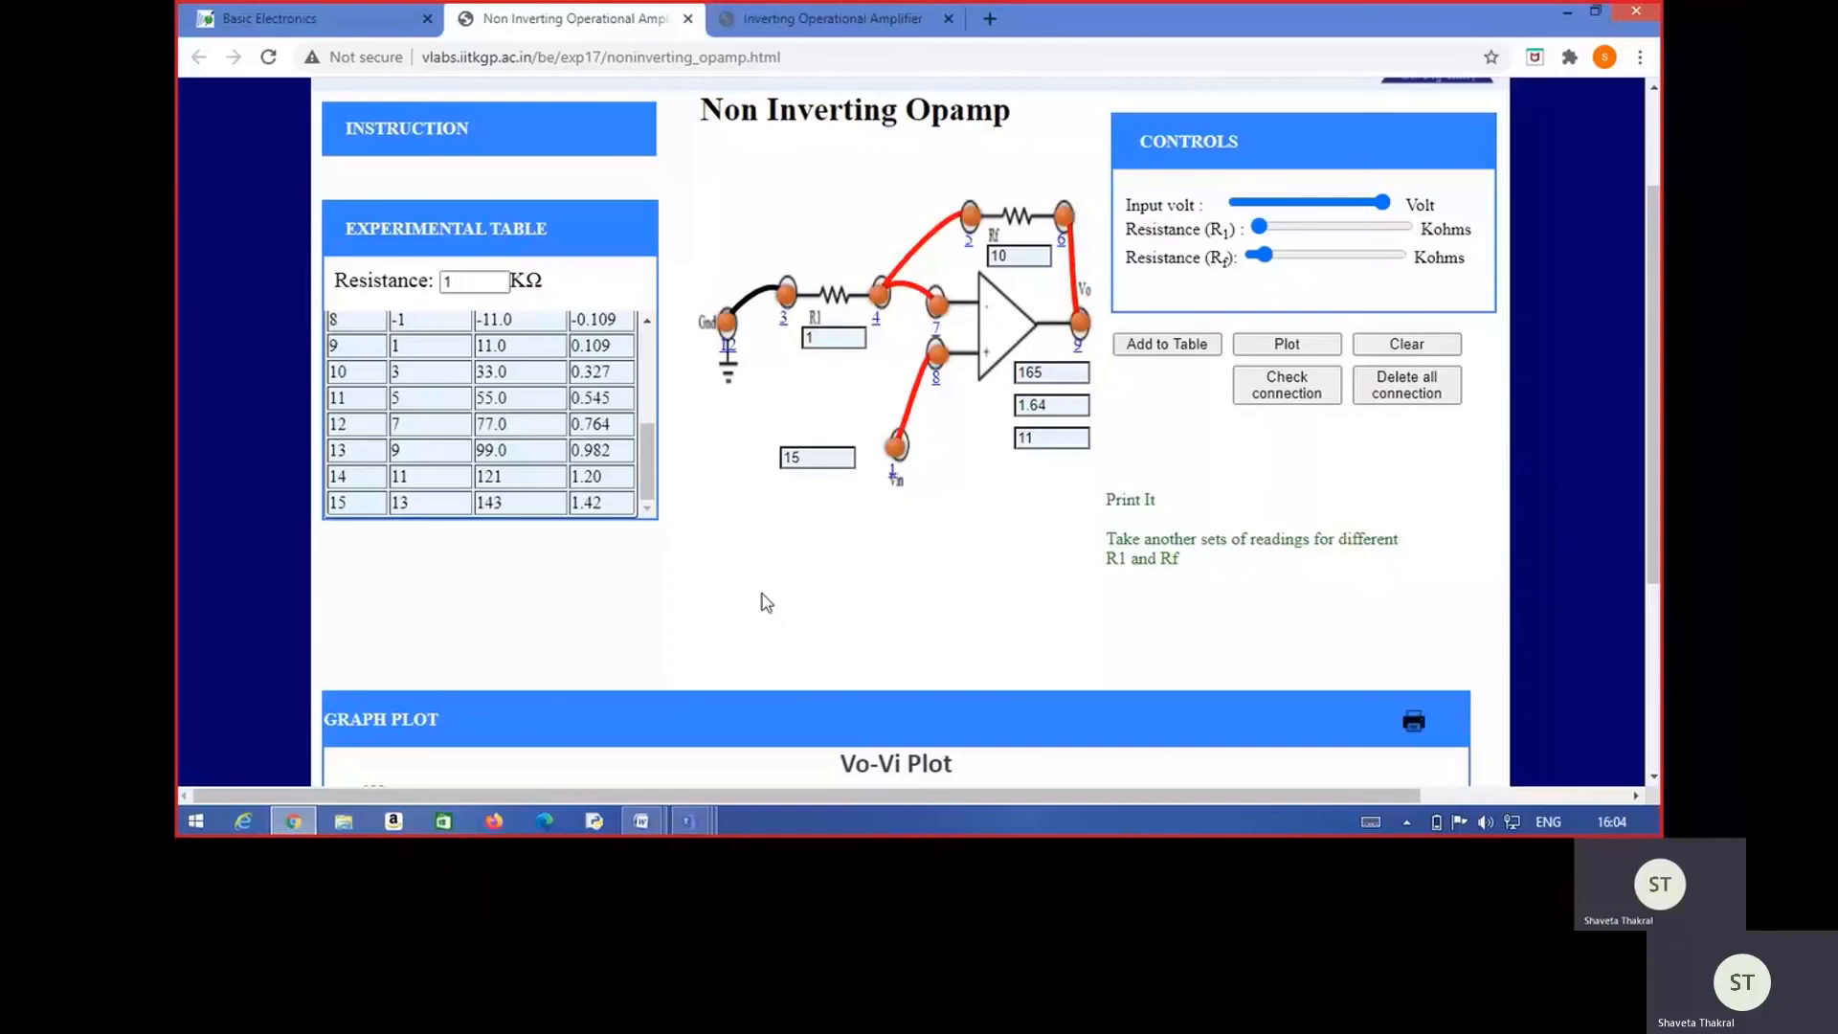
pyautogui.moveTo(1262, 712)
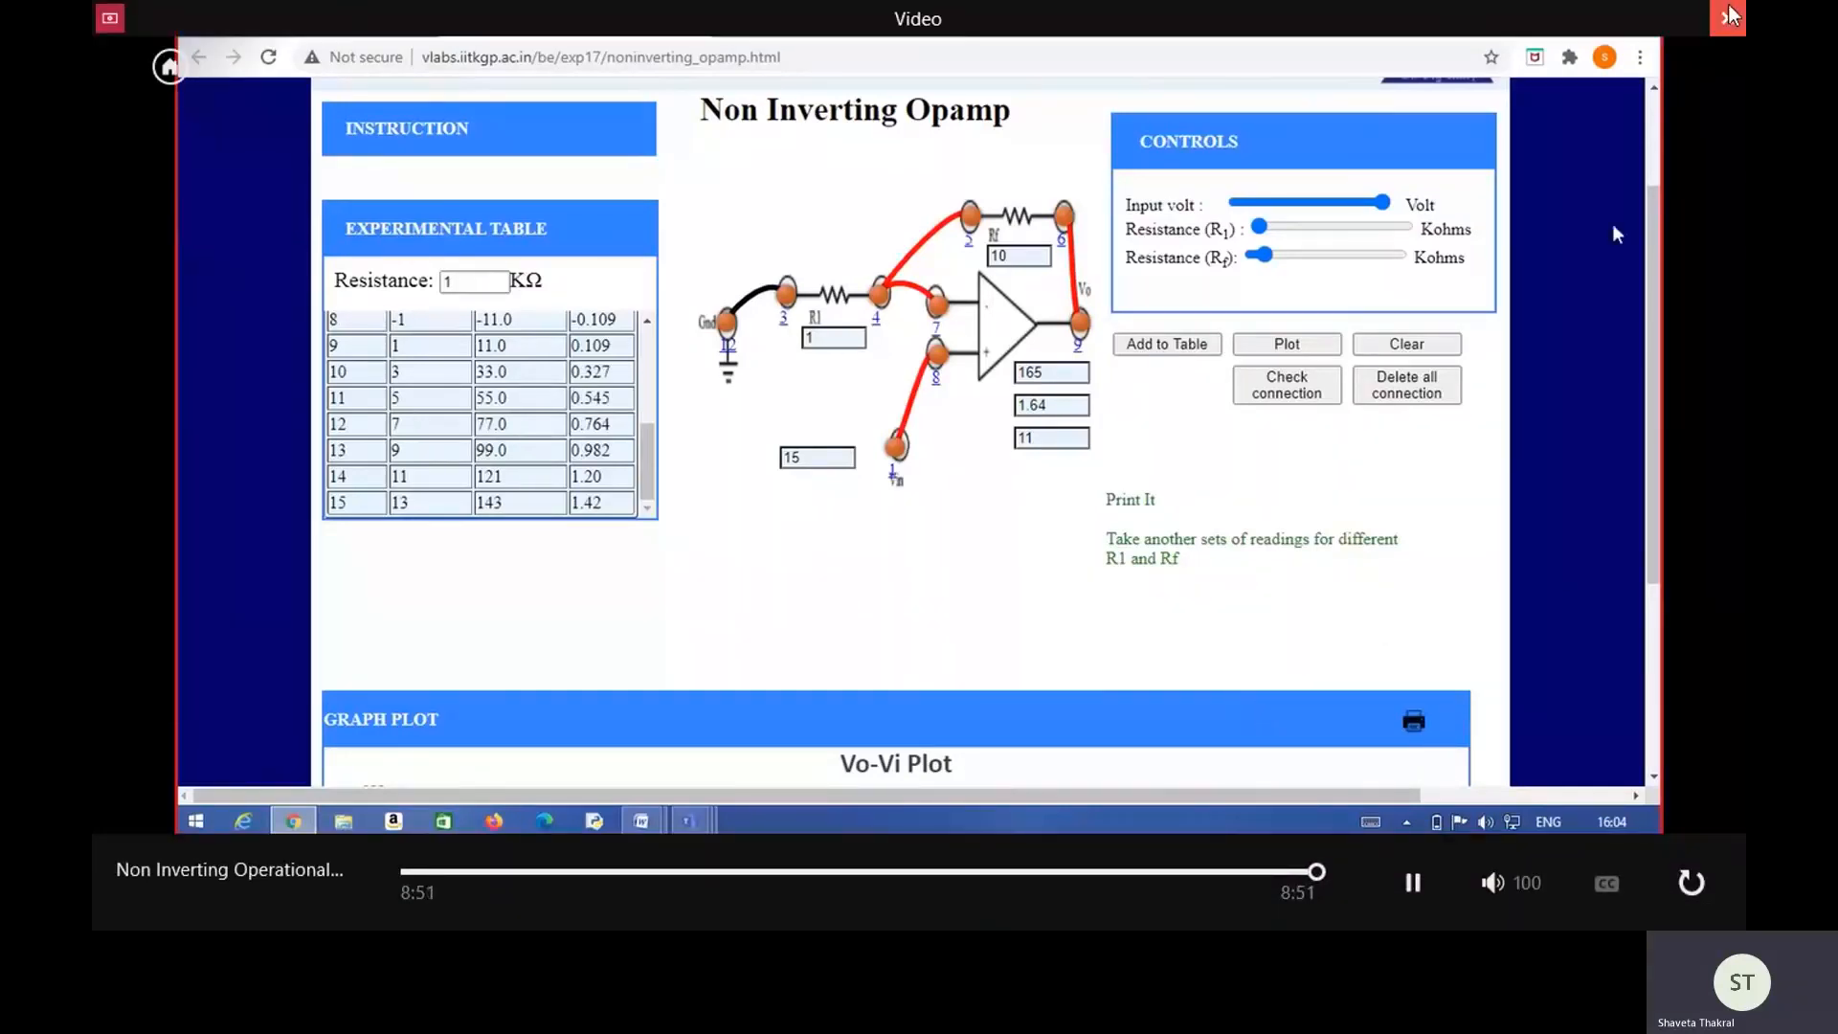
pyautogui.click(1731, 14)
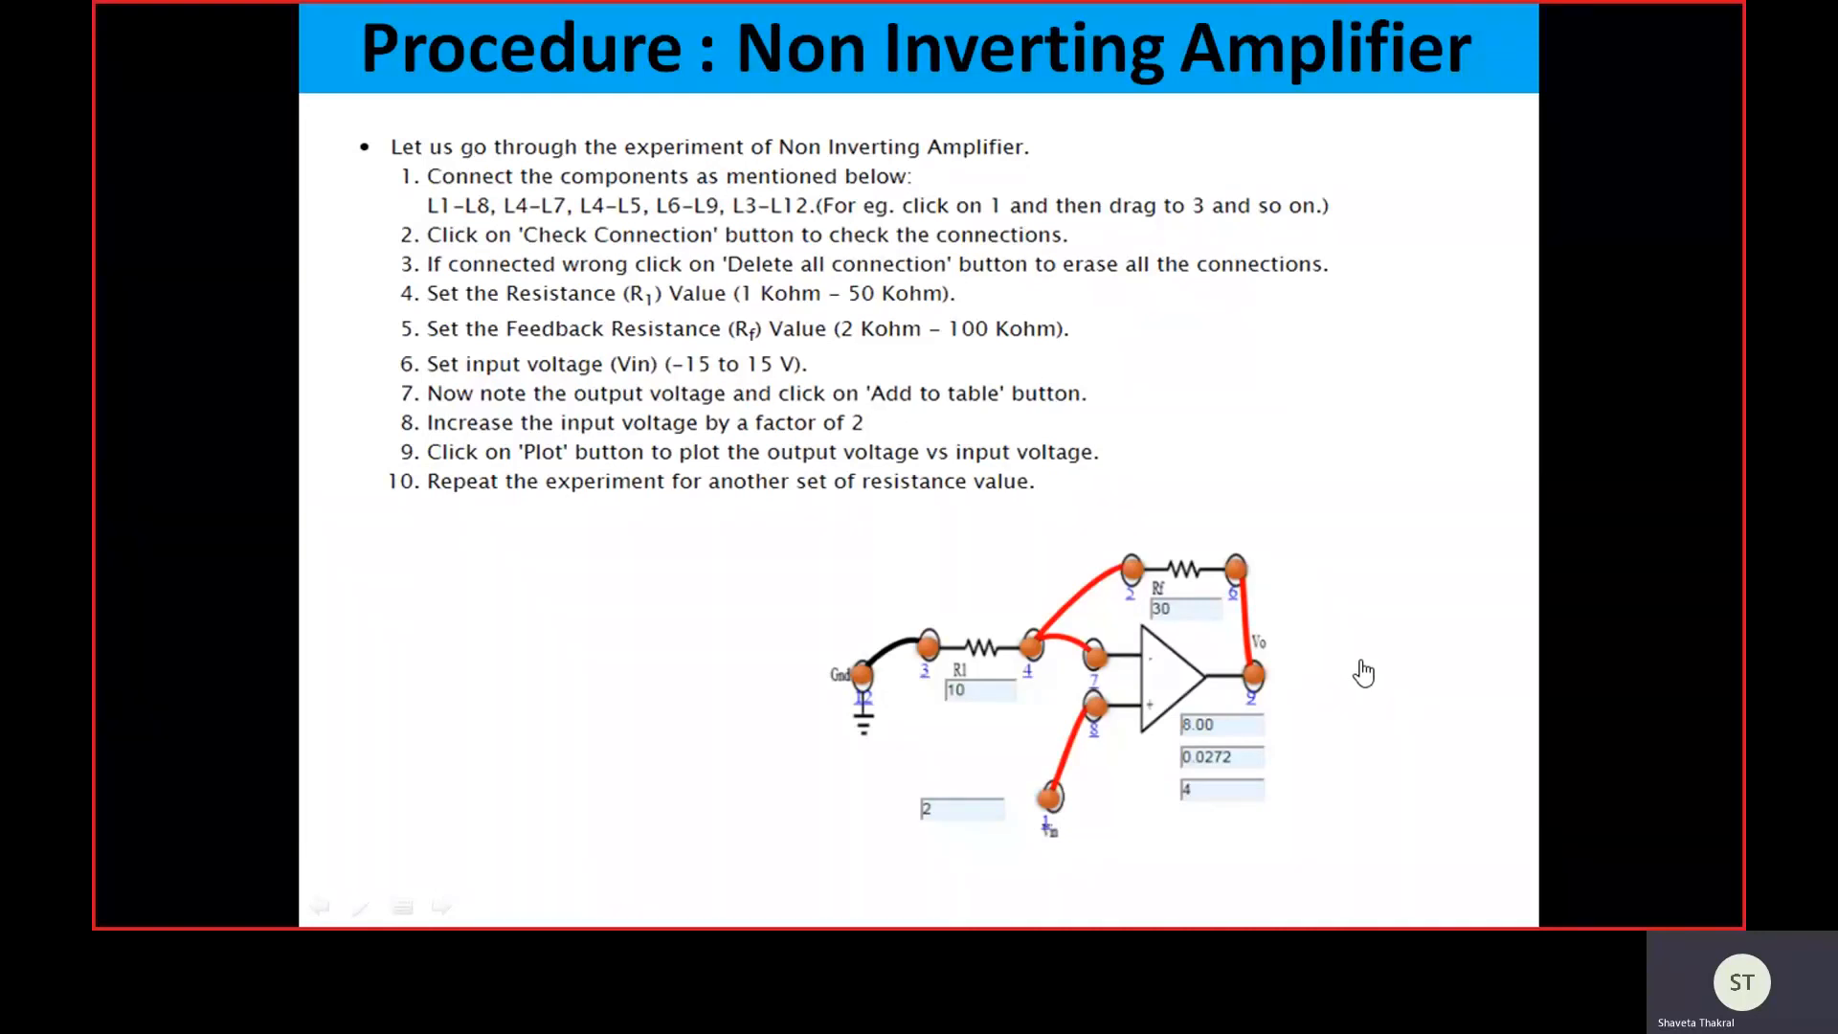
pyautogui.press('Right')
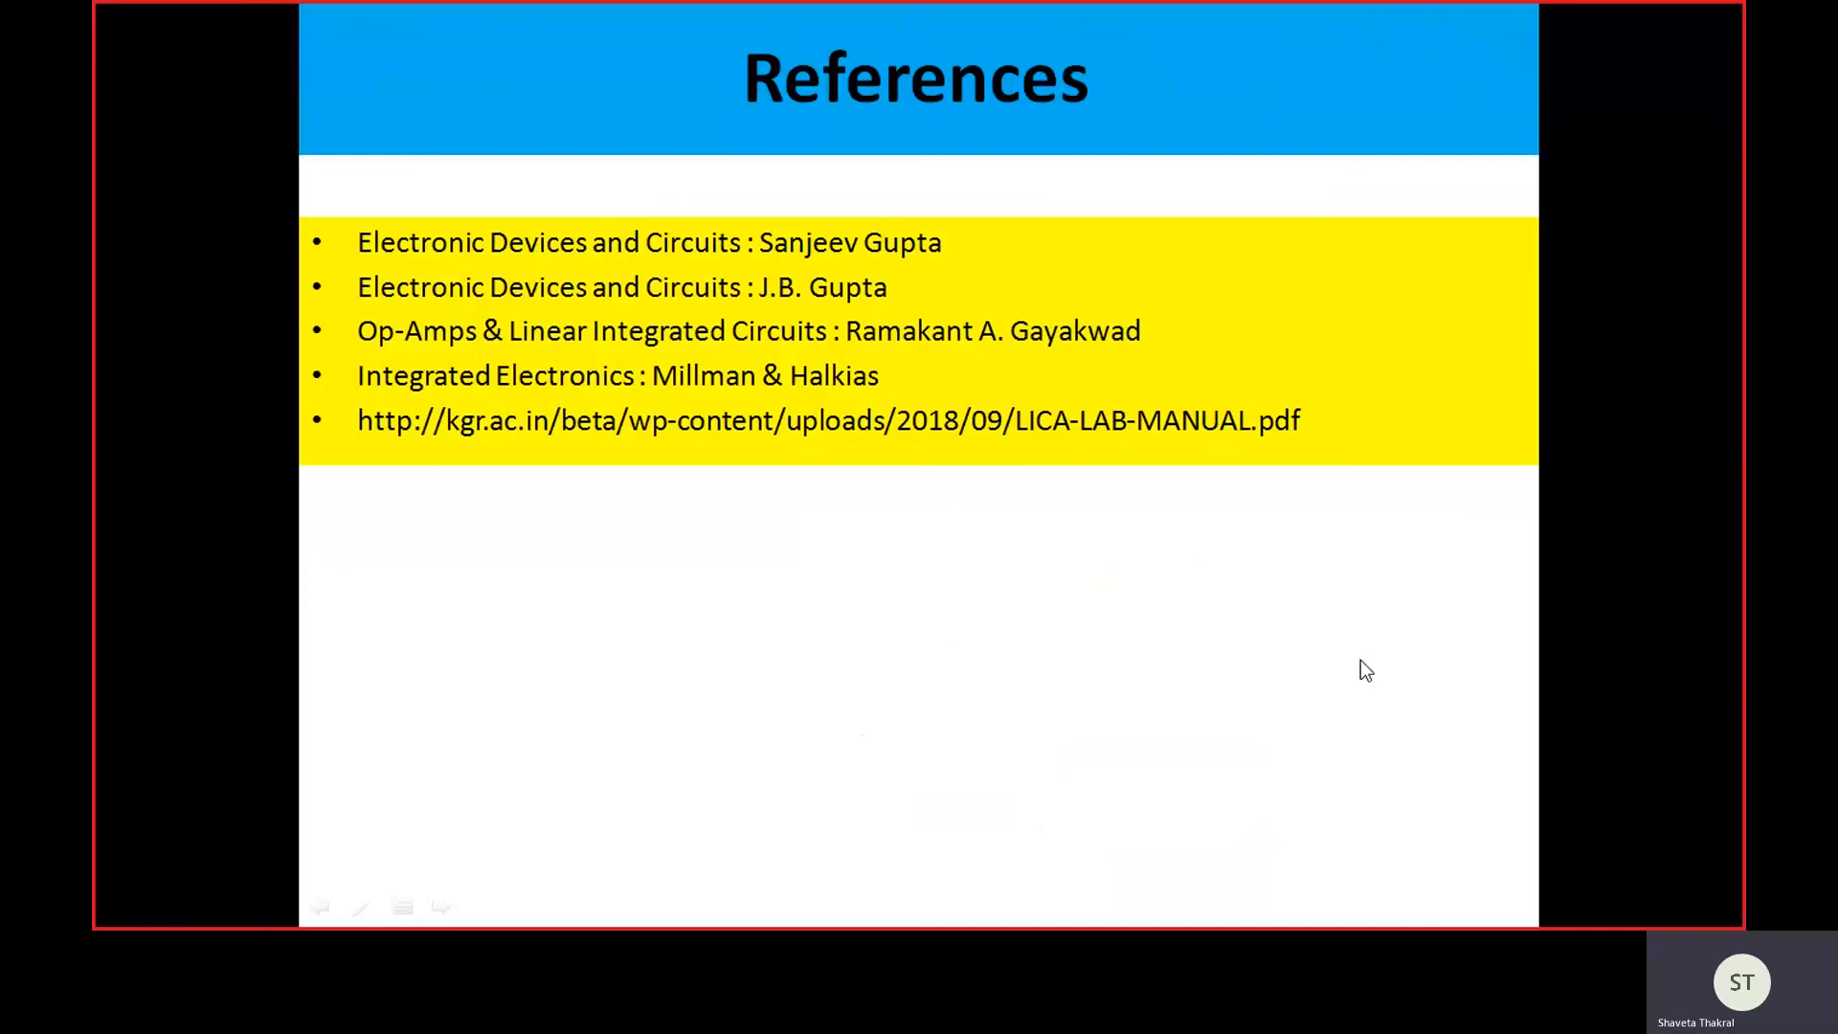